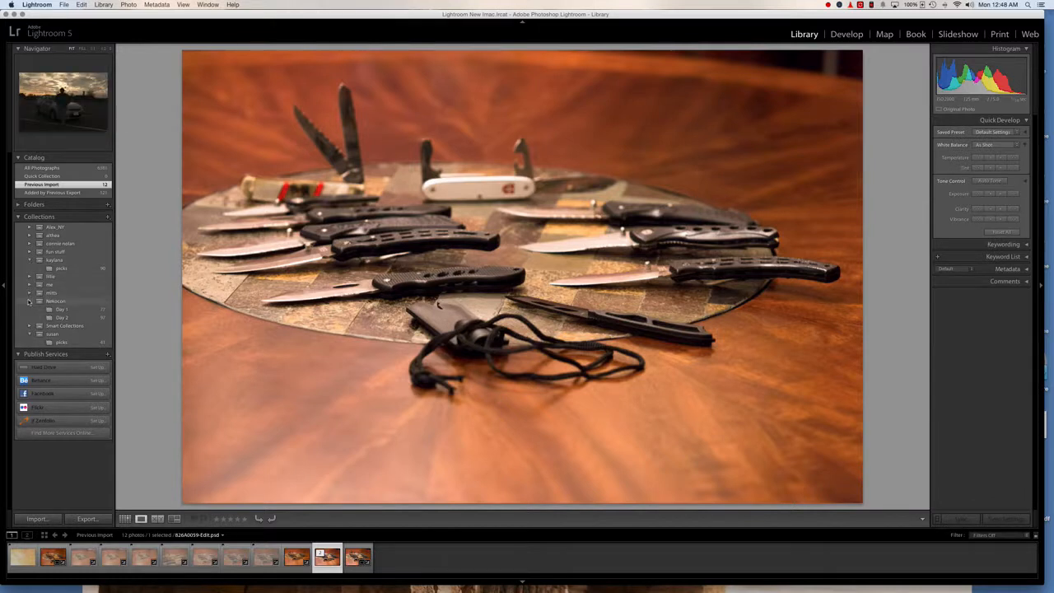
- Collapse the Nekocon set and the last set in the collections list, and open the remaining picks collection
click(30, 302)
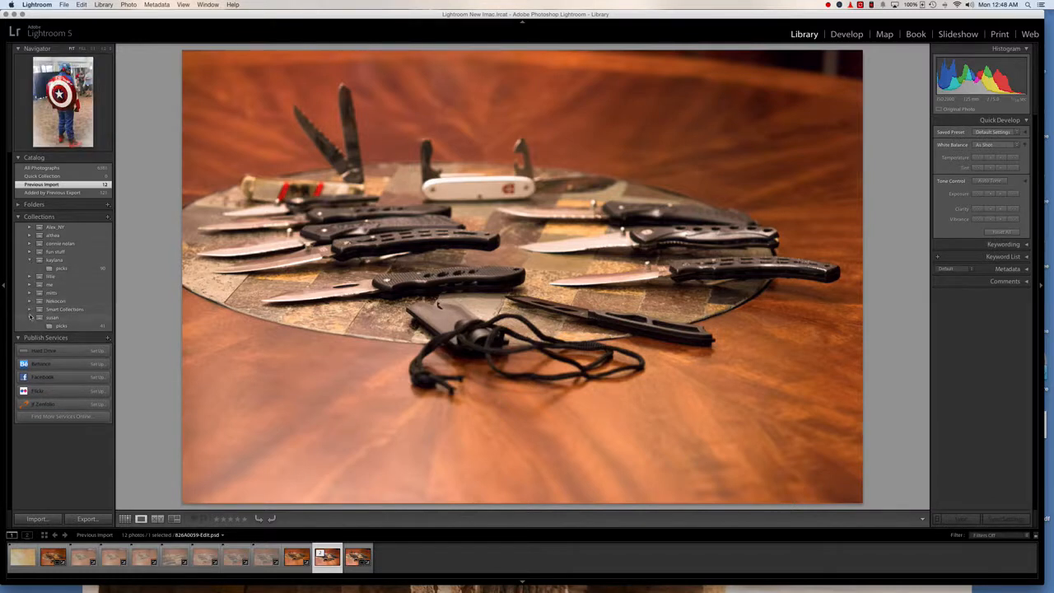
click(30, 317)
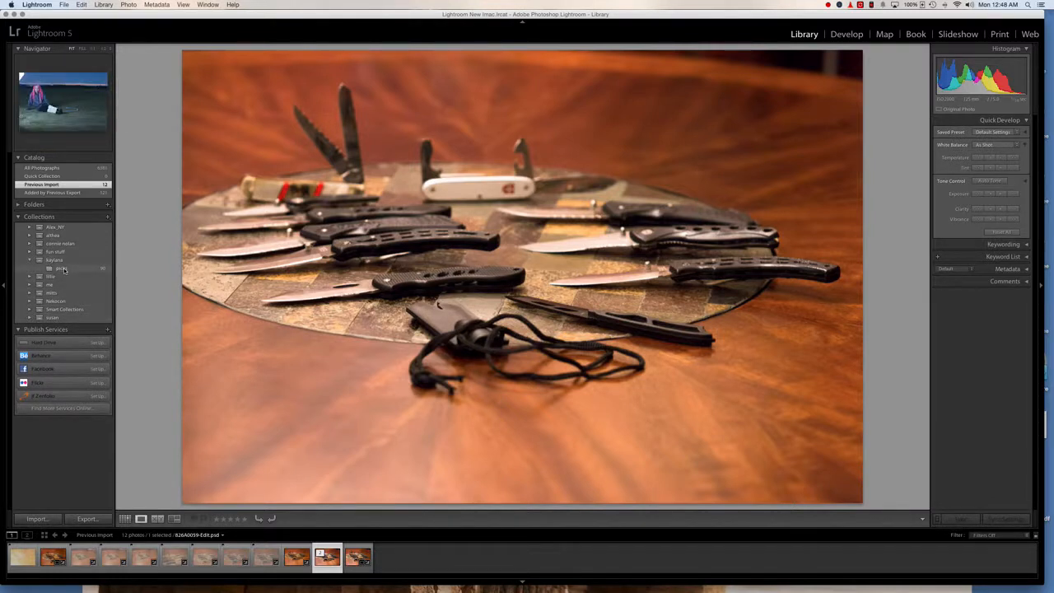
click(61, 269)
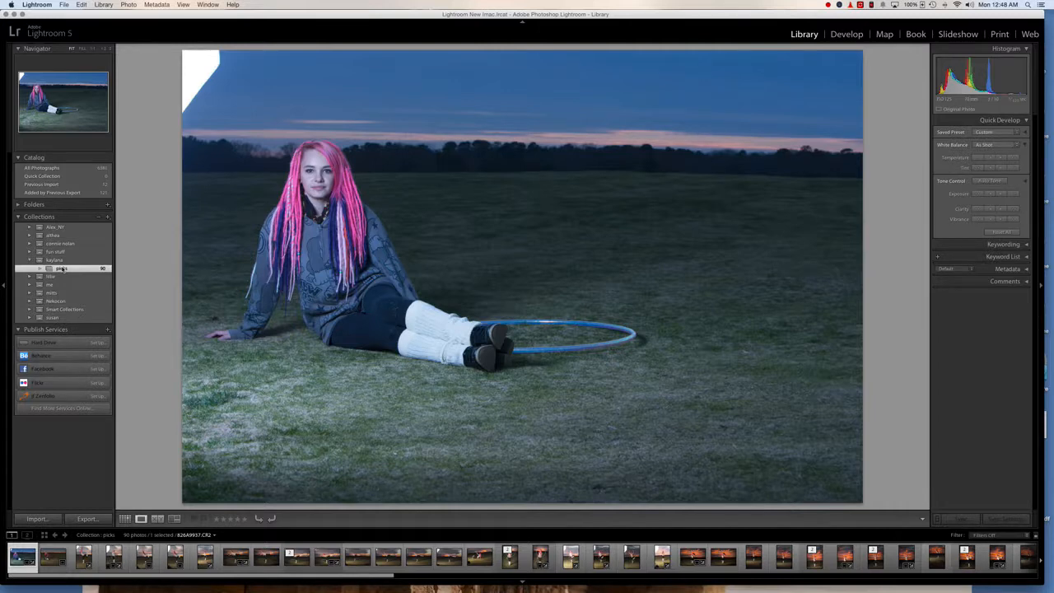
- Look through the photos in the picks collection and select 826A9971.CR2, the one-legged hoop pose
key(Right)
key(Left)
key(Right)
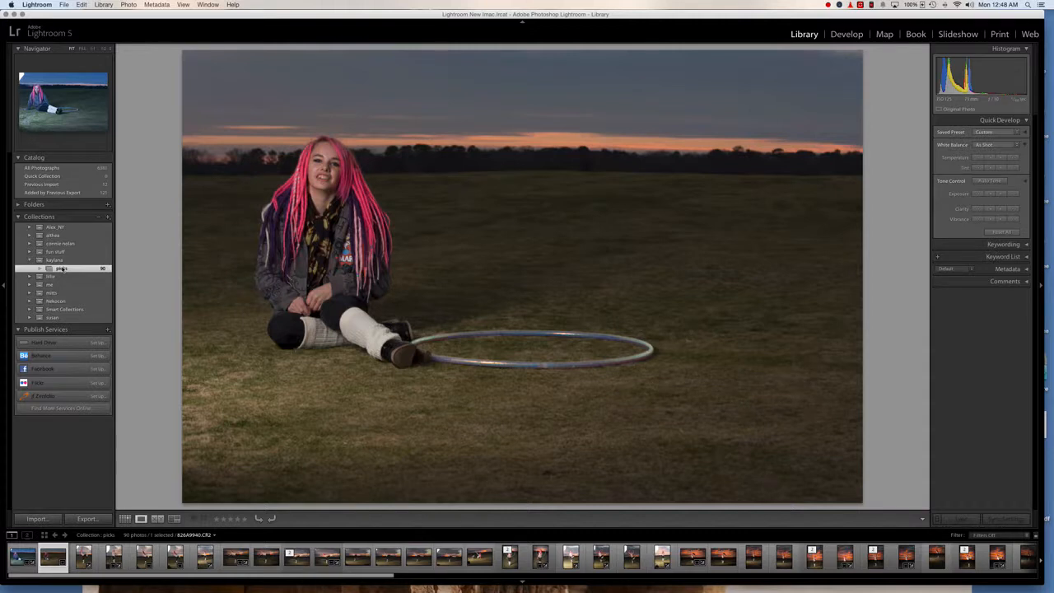
key(Right)
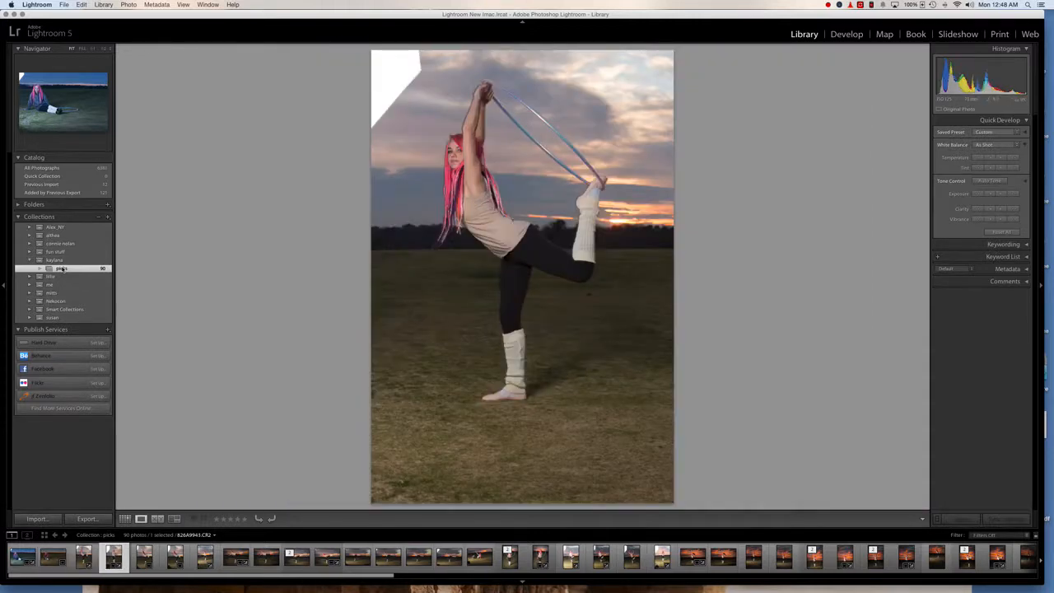
key(Right)
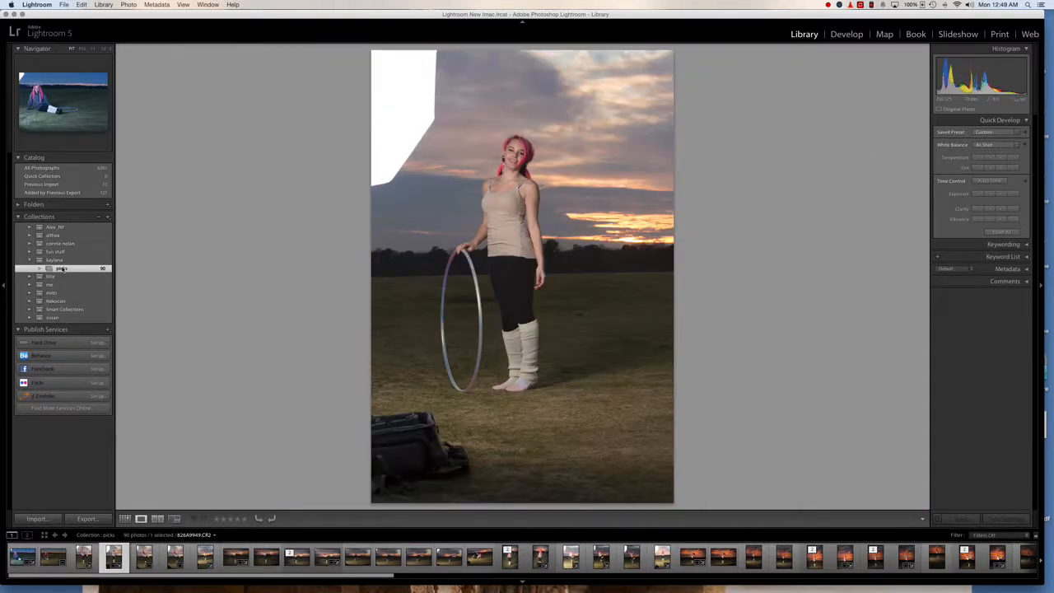
key(Right)
key(Right)
key(Right)
key(Right)
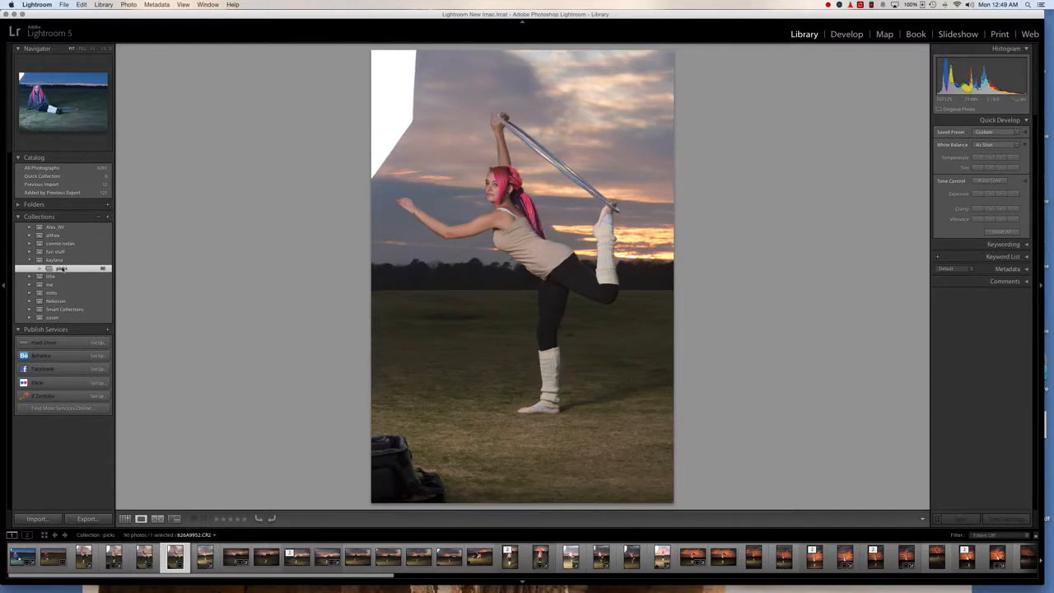
key(Right)
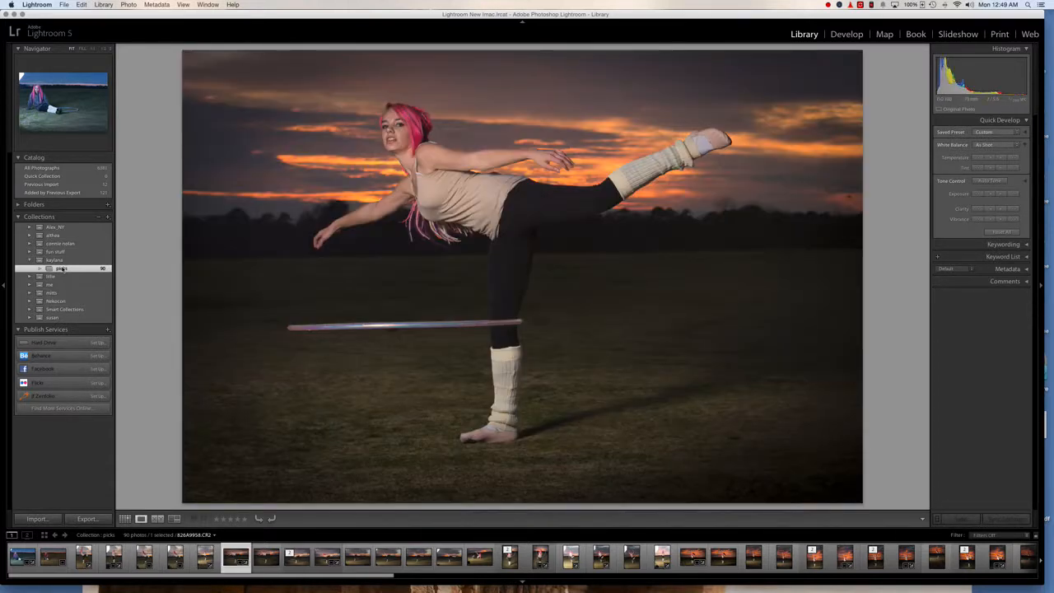
key(Right)
key(Right)
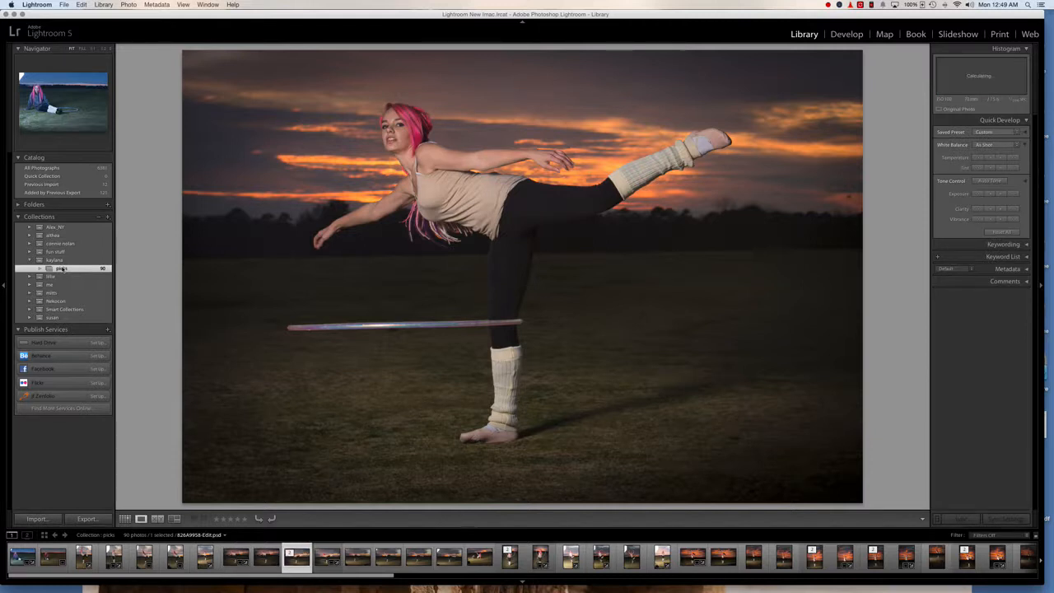
key(Right)
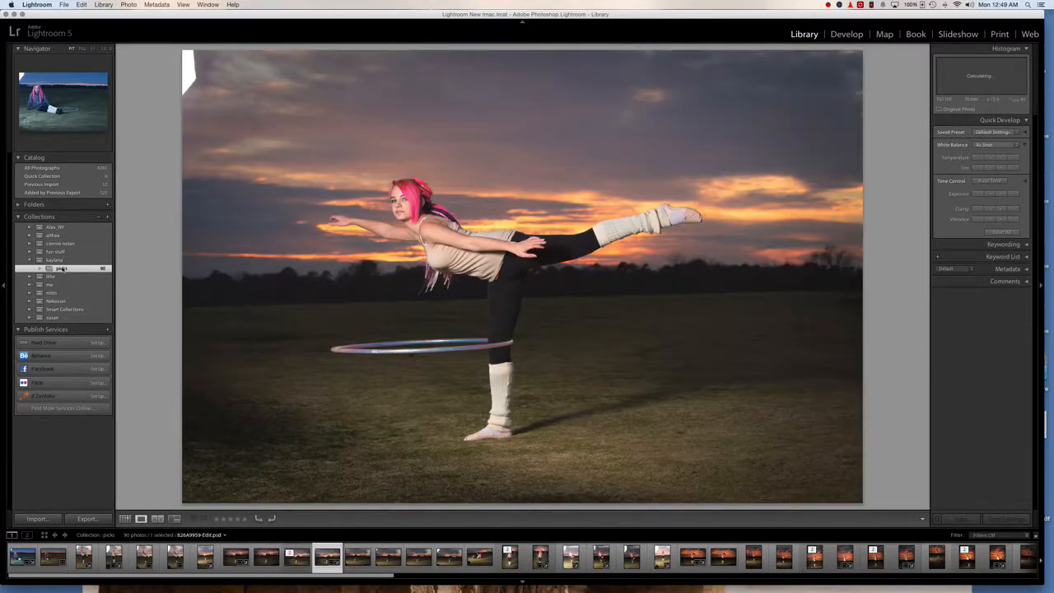
key(Right)
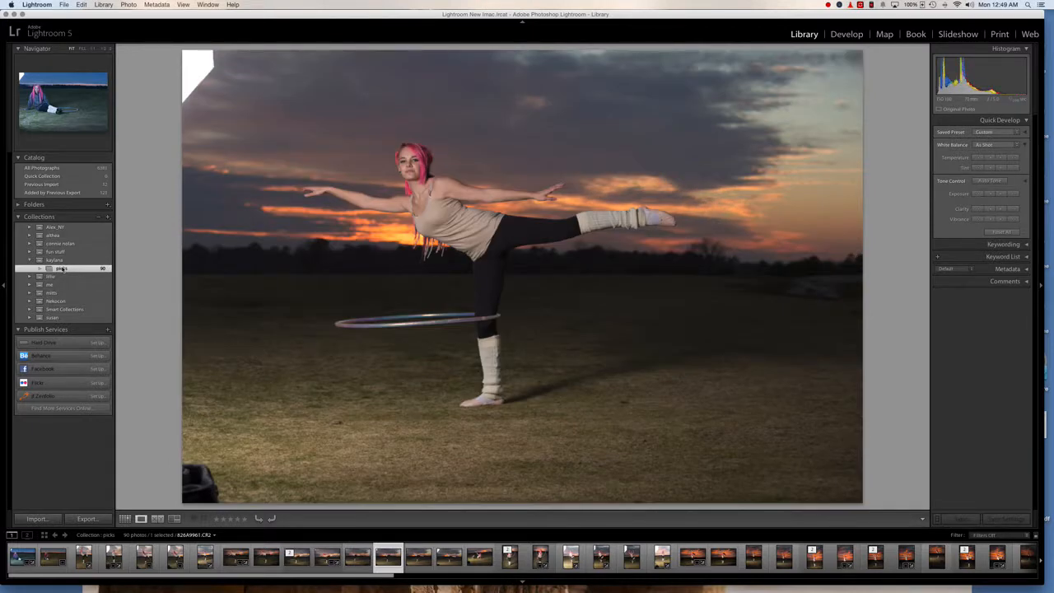
key(Right)
key(Right)
key(Right)
key(Right)
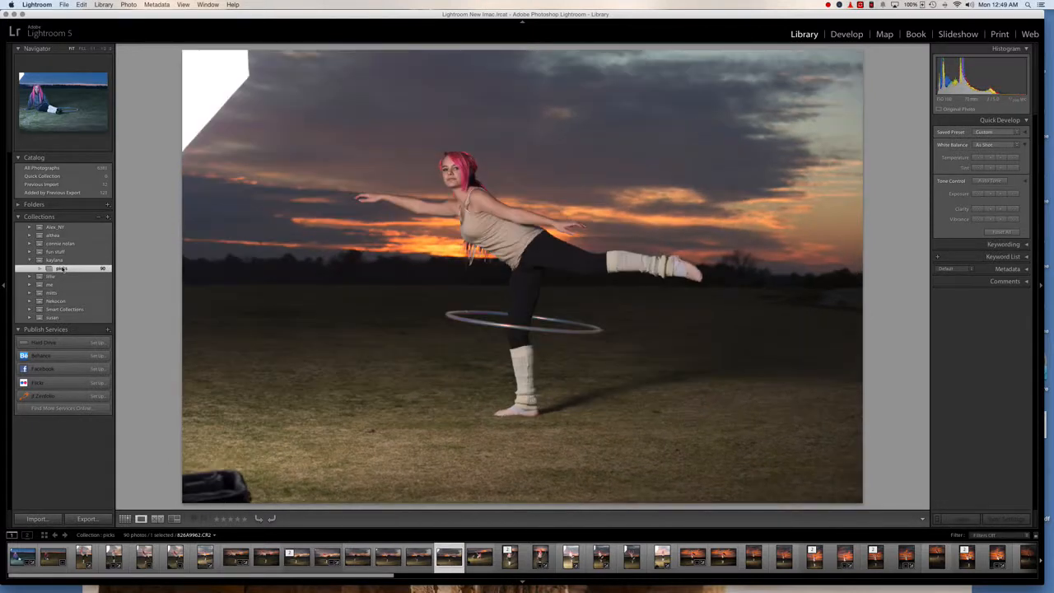
key(Left)
key(Right)
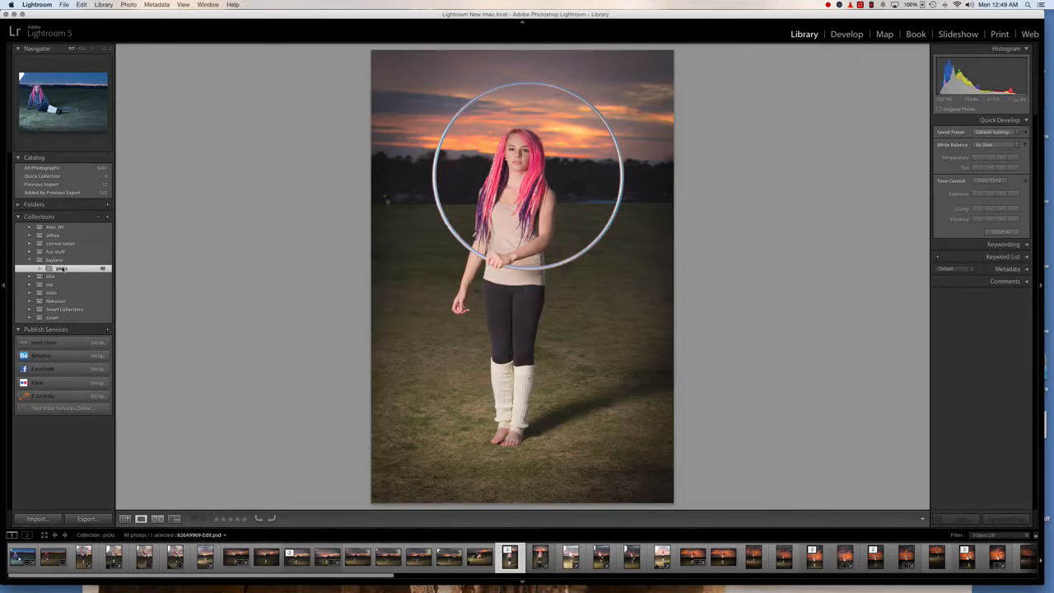
key(Right)
key(Right)
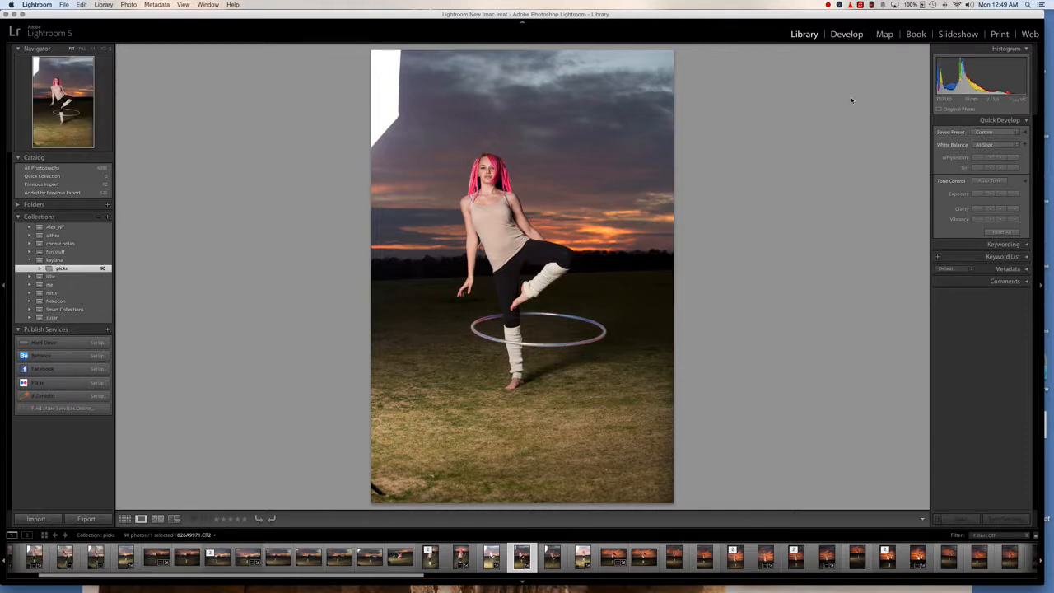
- Open the photo for developing and crop it around the woman and hoop, excluding the white softbox in the corner
key(d)
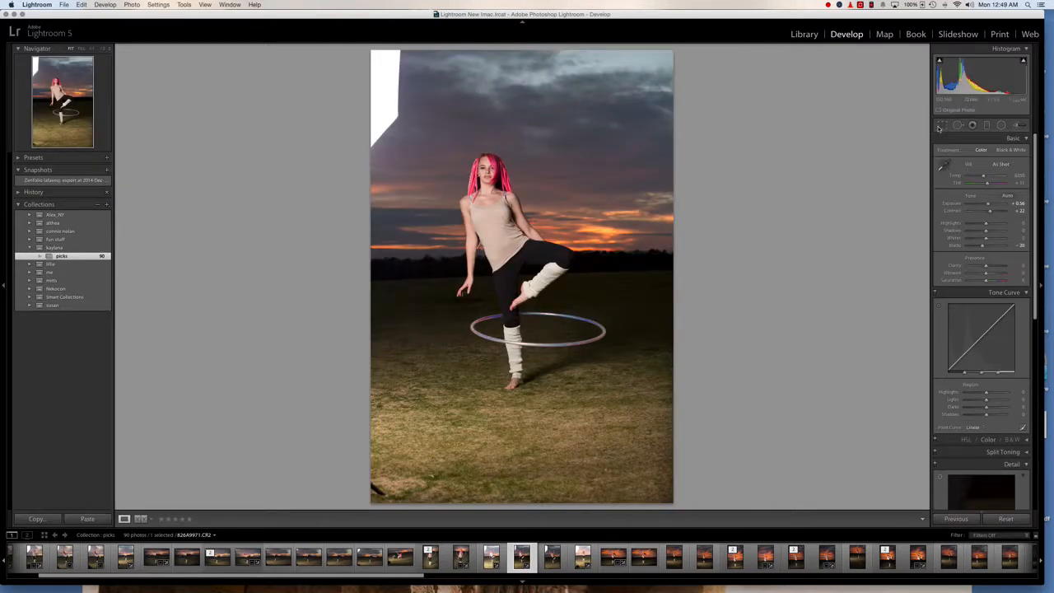
click(939, 126)
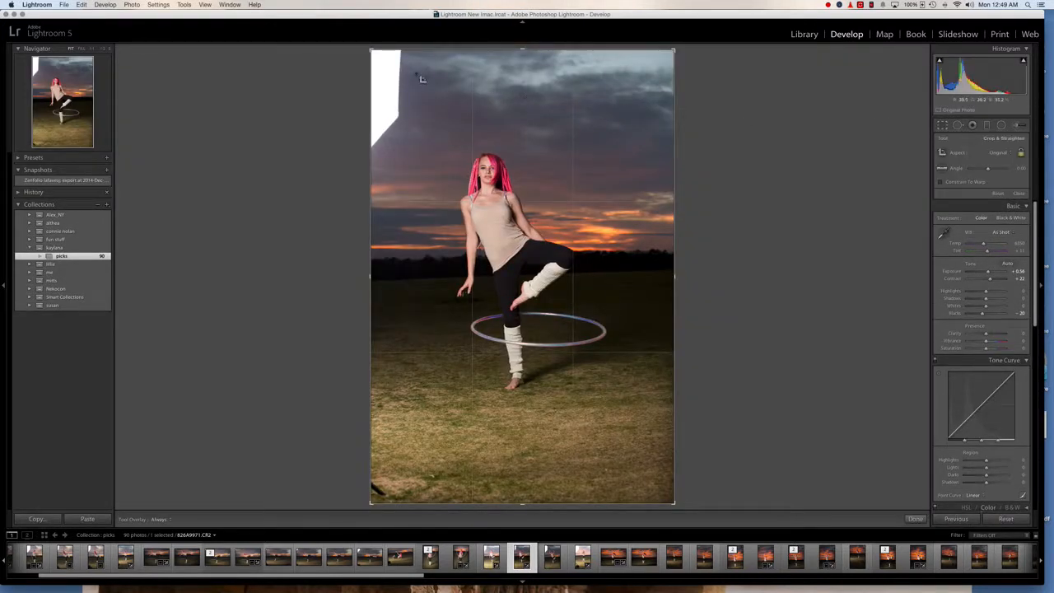
drag(380, 60, 573, 252)
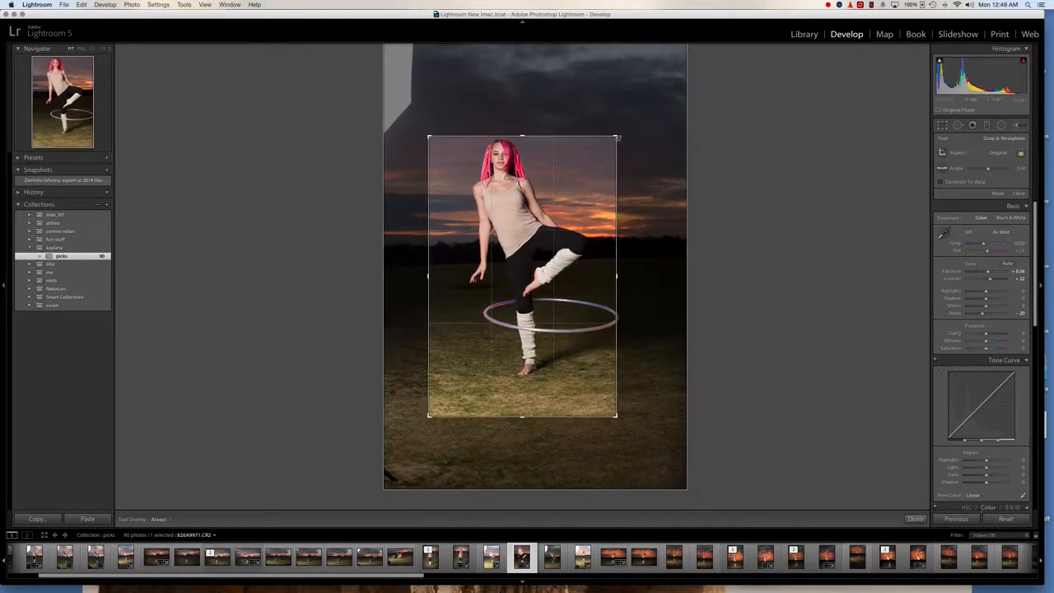
drag(615, 134, 654, 109)
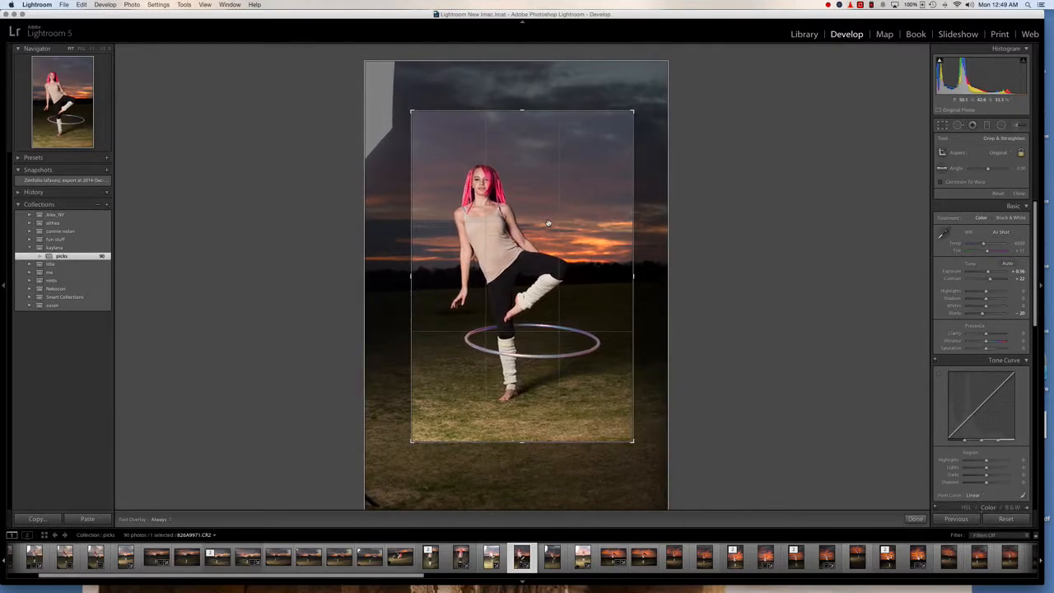
drag(736, 256, 735, 261)
double_click(580, 237)
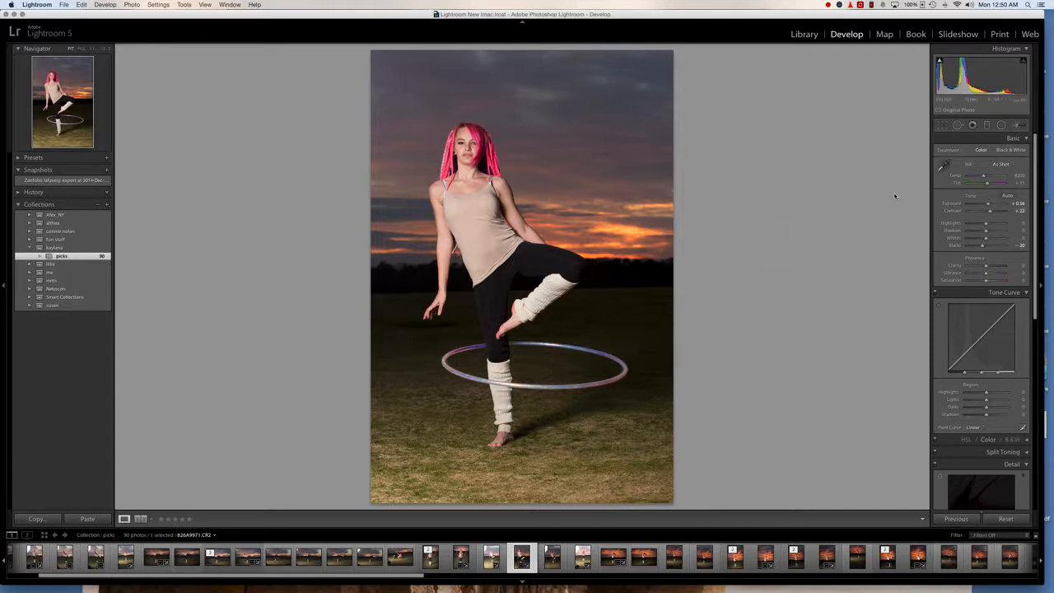
- Sample the white balance from the white strap at her shoulder and set the temperature to about 6500
click(489, 188)
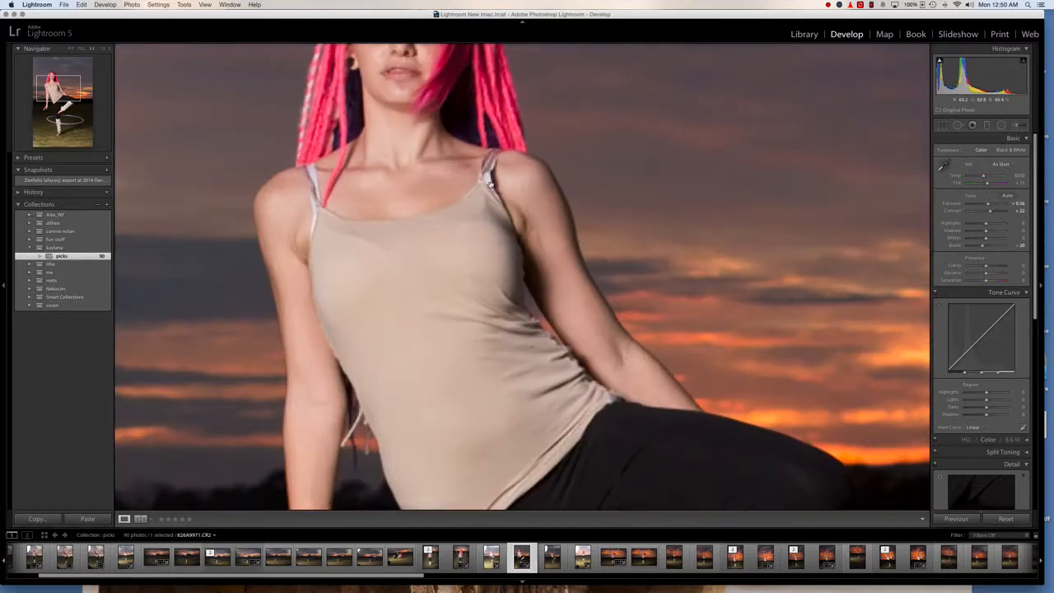
click(943, 165)
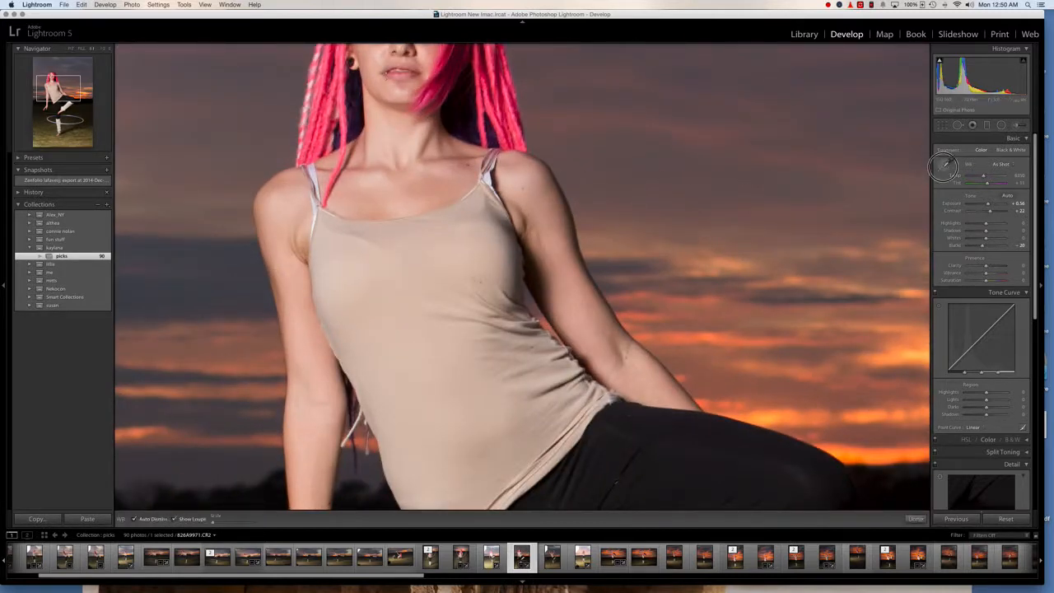
click(486, 179)
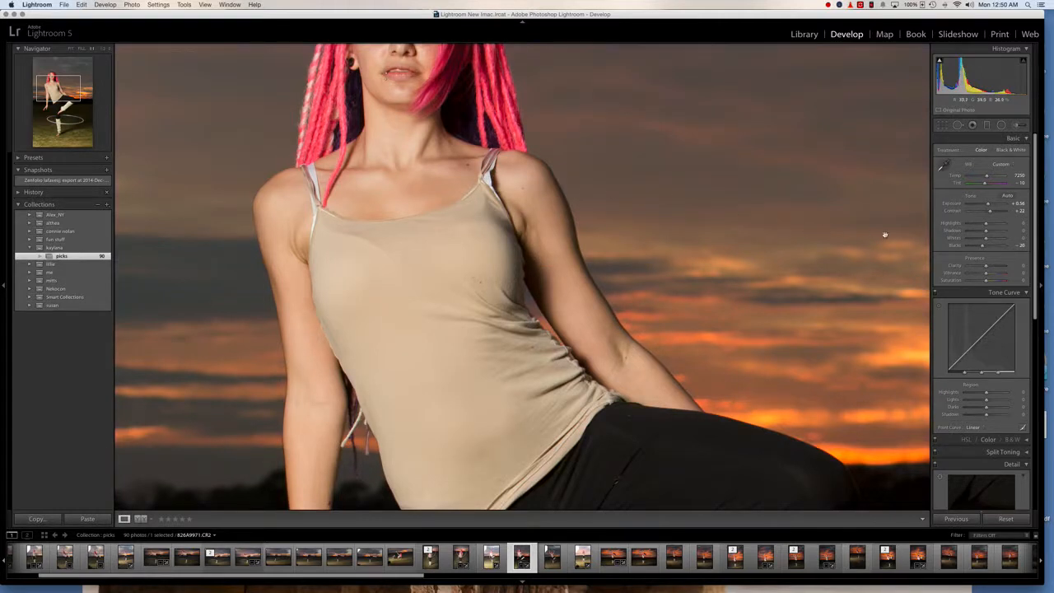
click(849, 234)
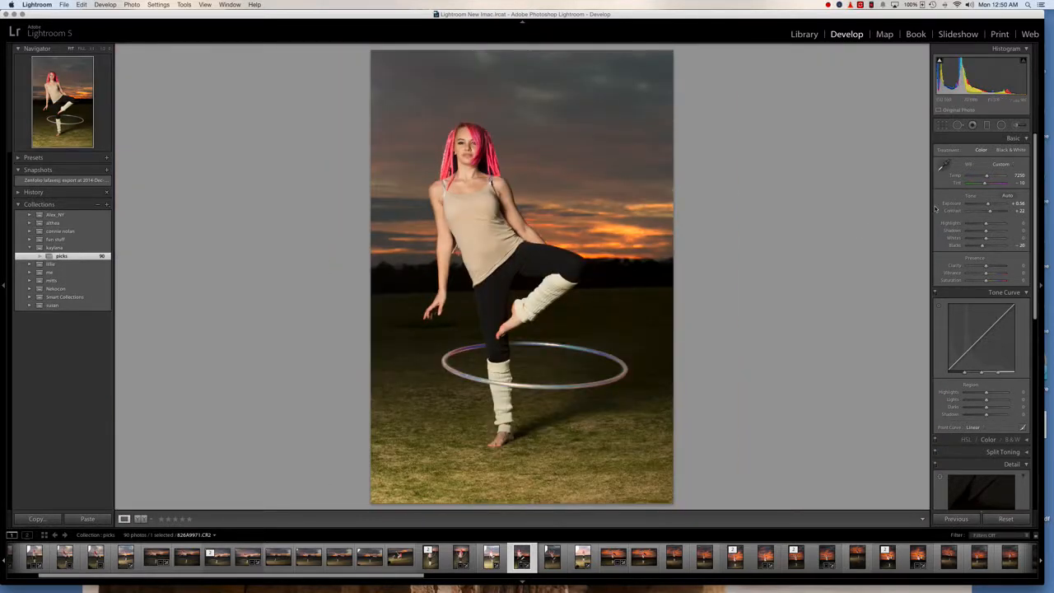
drag(987, 176, 984, 177)
drag(984, 176, 985, 176)
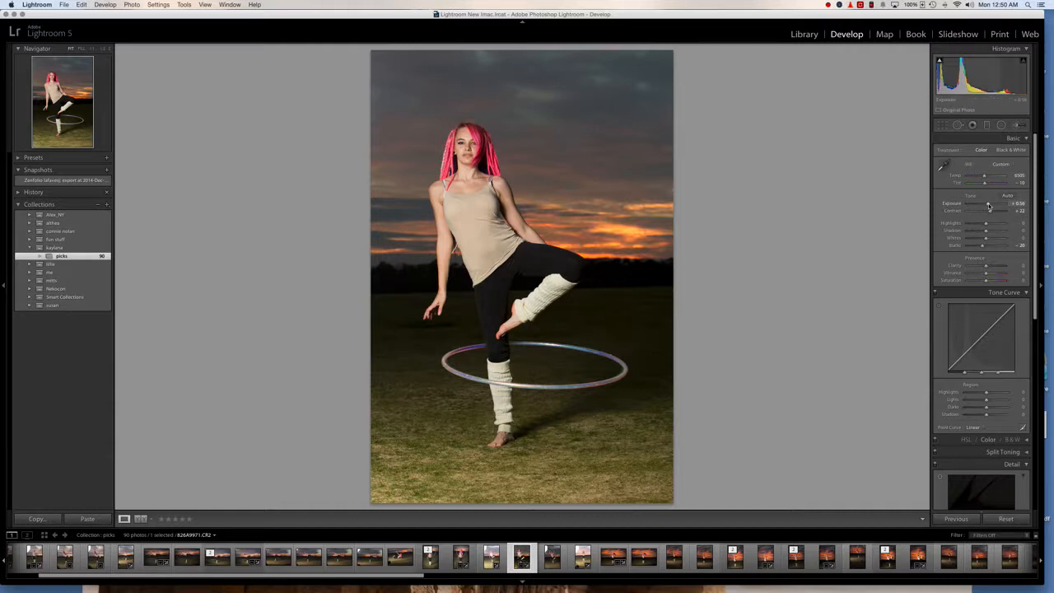
- Set the photo's Exposure to +1.05 and Highlights to +7
drag(990, 205, 991, 204)
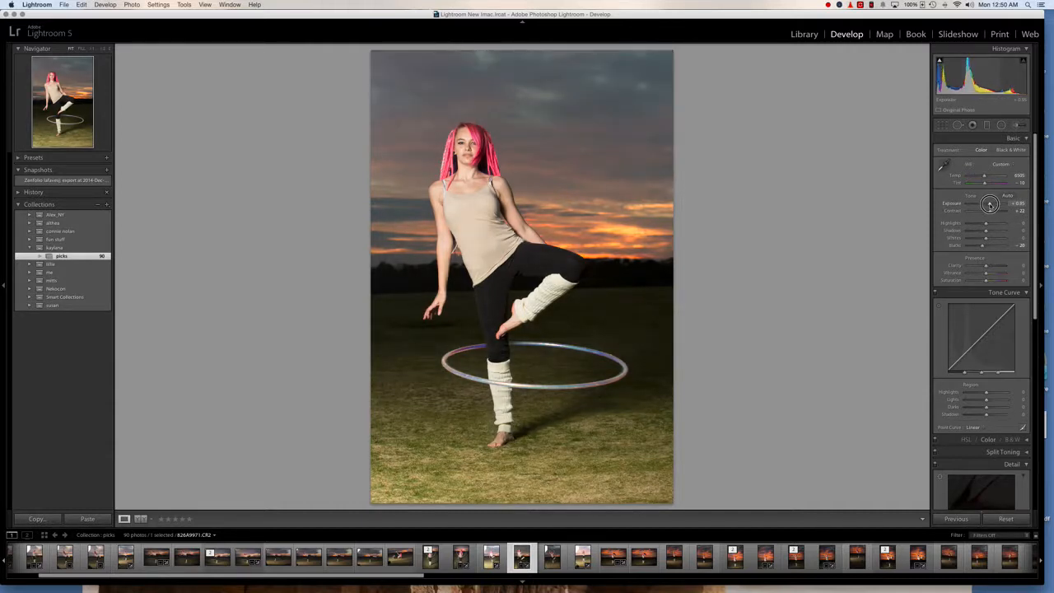
drag(990, 205, 990, 204)
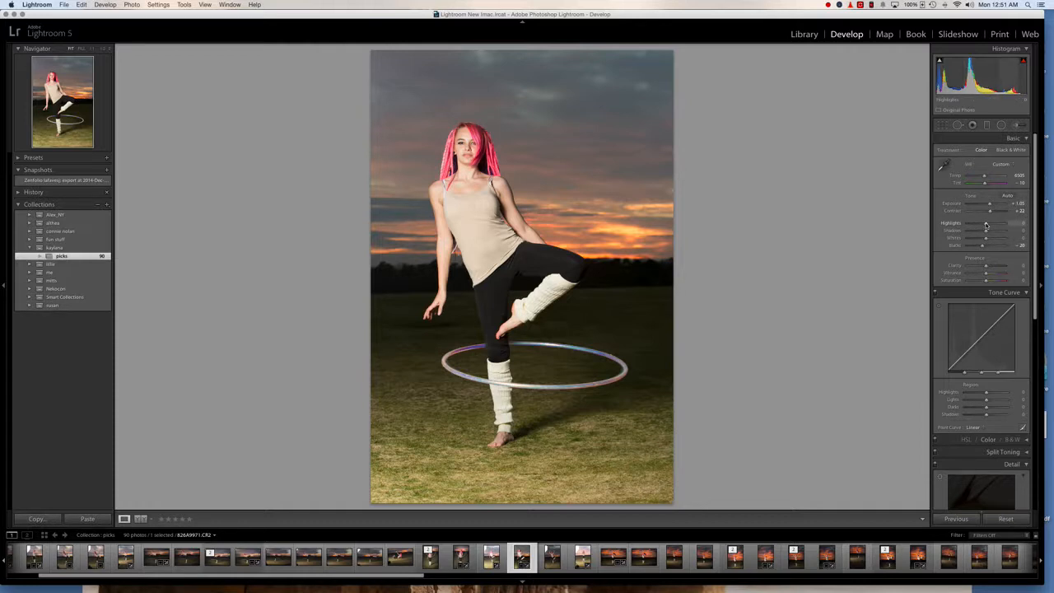
mouse_move(986, 224)
mouse_down()
mouse_move(997, 222)
mouse_move(987, 222)
mouse_up()
- Add a slanted graduated filter rising from the grass to her legs and set its Exposure to -1.54
mouse_move(940, 62)
click(987, 125)
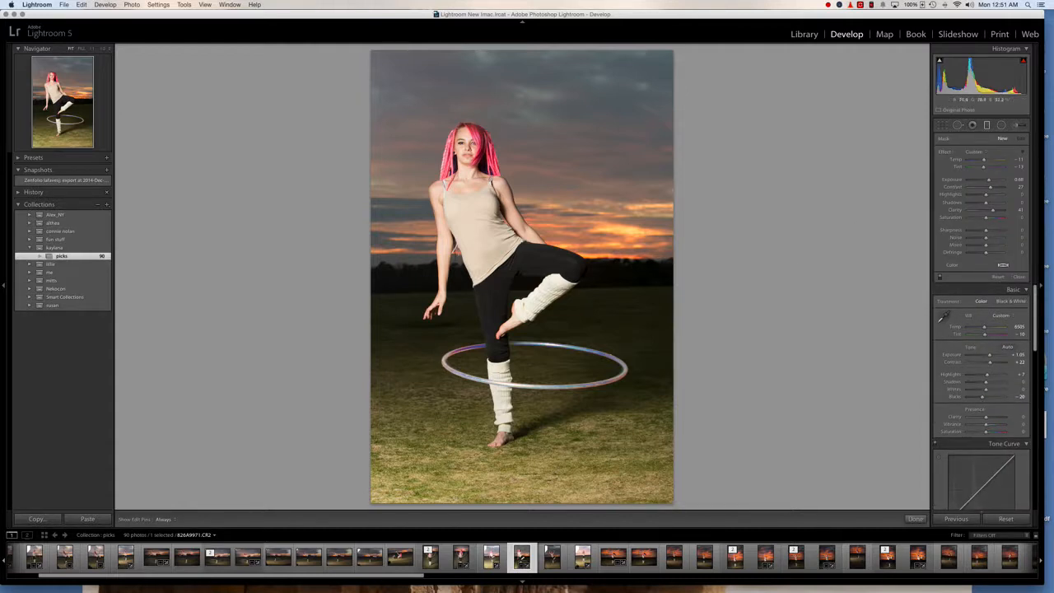
drag(445, 505, 504, 317)
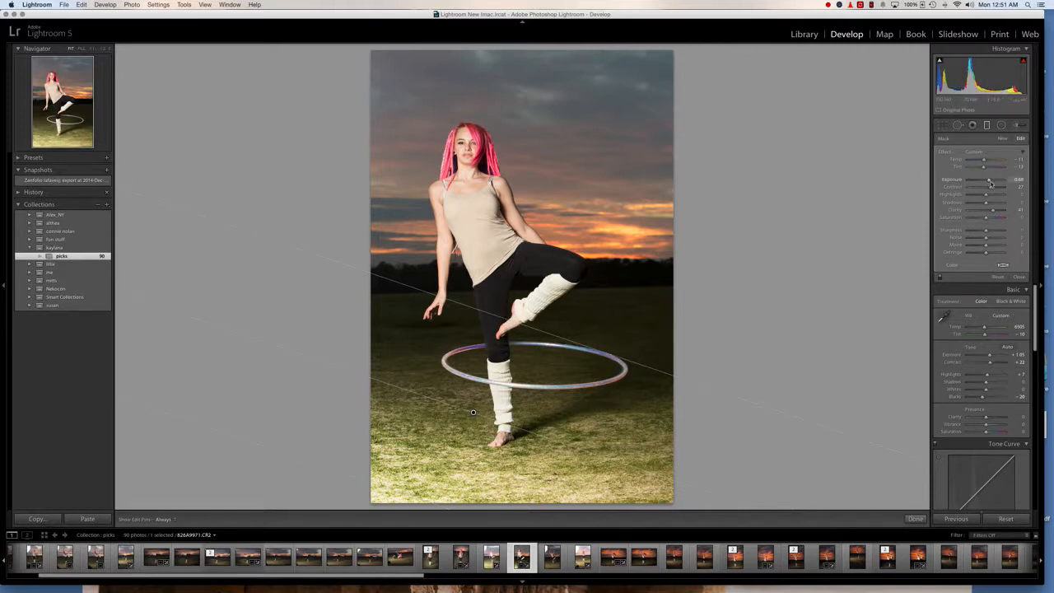
drag(991, 183, 978, 181)
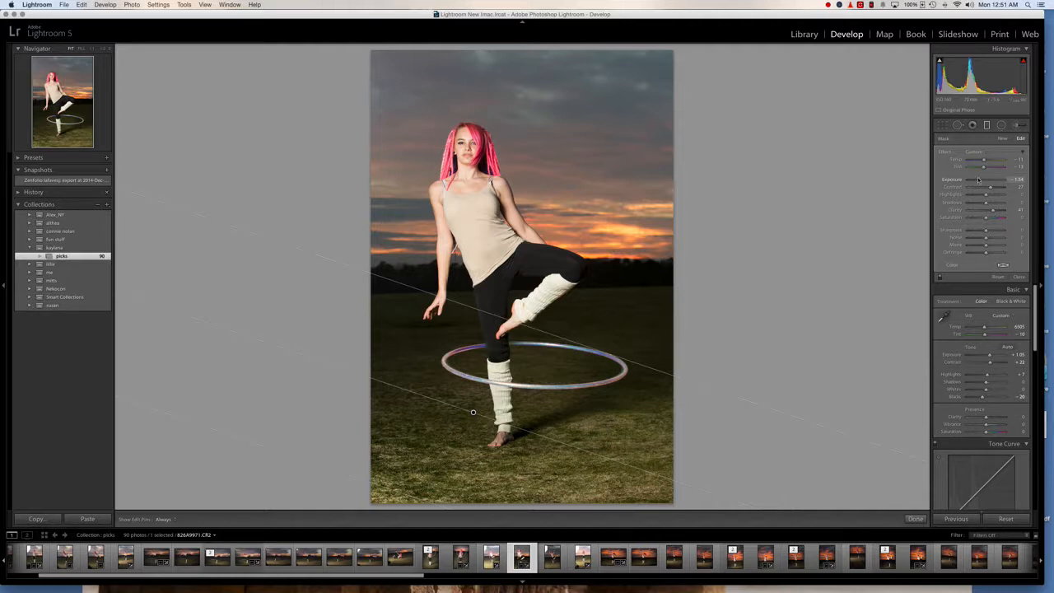
click(1017, 126)
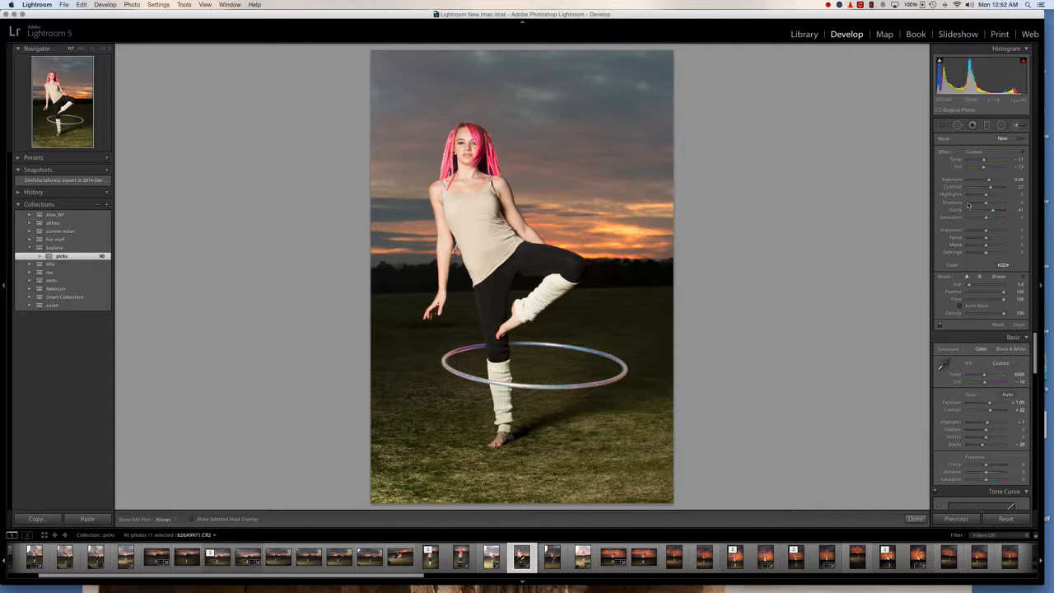
click(1018, 125)
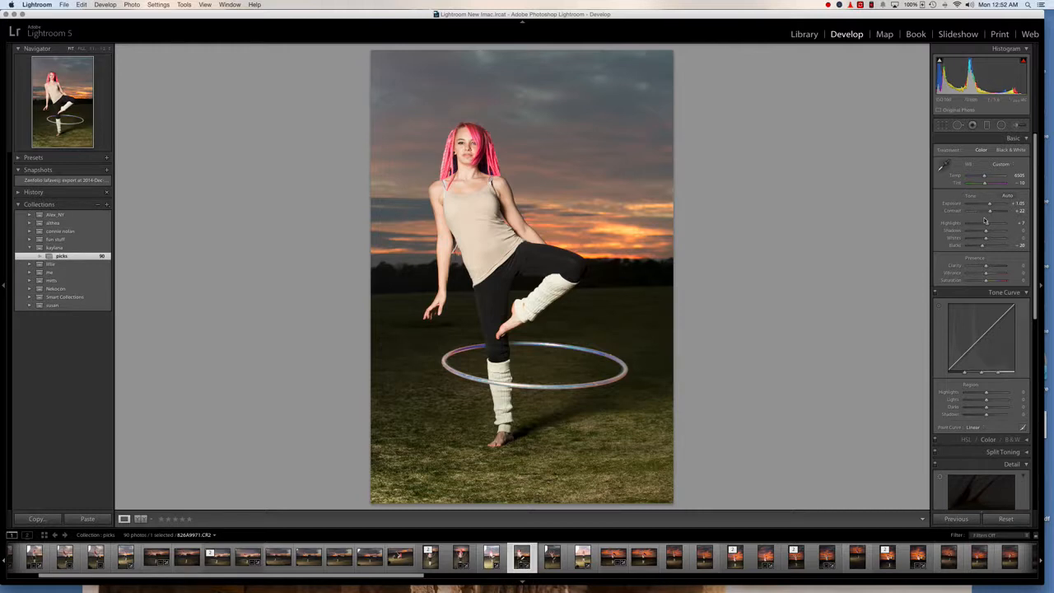
- Set Shadows to +5 and Whites to +4, checking the effect on her face up close
mouse_move(987, 233)
mouse_down()
mouse_move(968, 232)
mouse_move(989, 231)
mouse_up()
drag(986, 239, 982, 239)
click(468, 150)
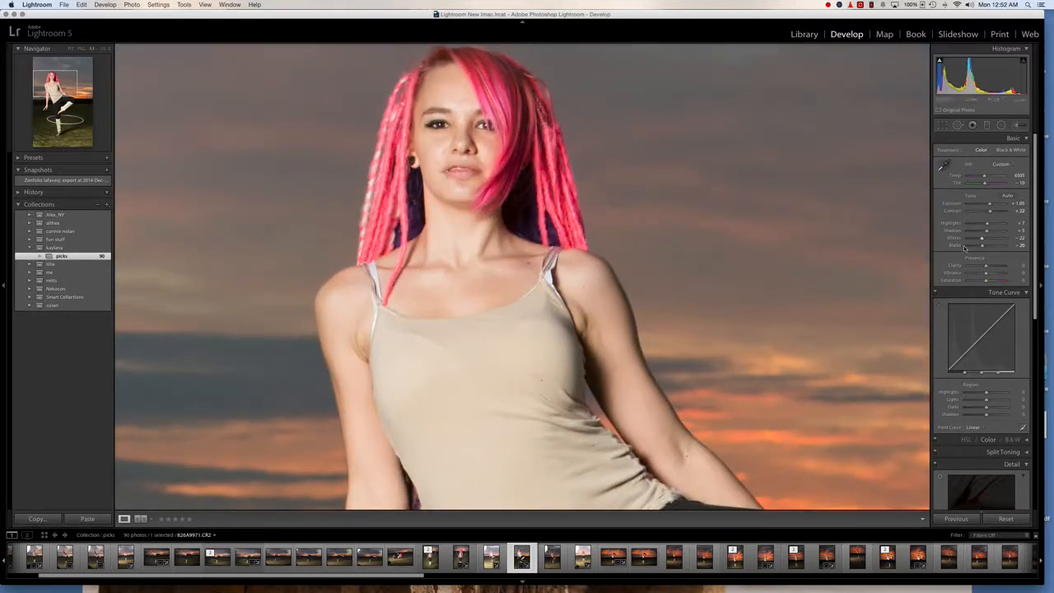
mouse_move(982, 238)
mouse_down()
mouse_move(998, 238)
mouse_move(965, 238)
mouse_move(985, 238)
mouse_up()
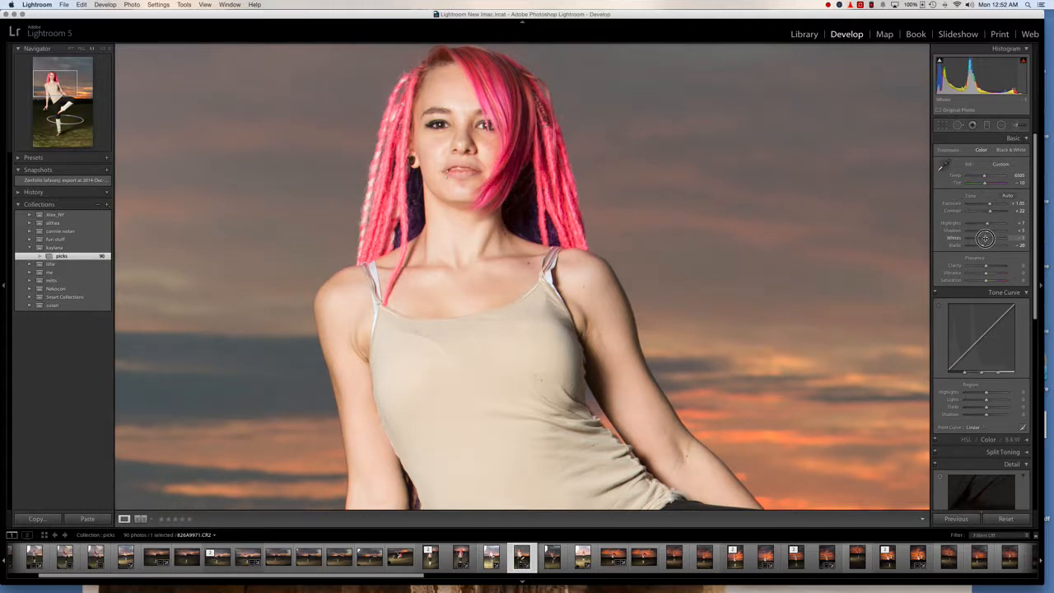
drag(985, 238, 986, 238)
- Set Blacks to +2 and Clarity to -3
drag(986, 238, 983, 265)
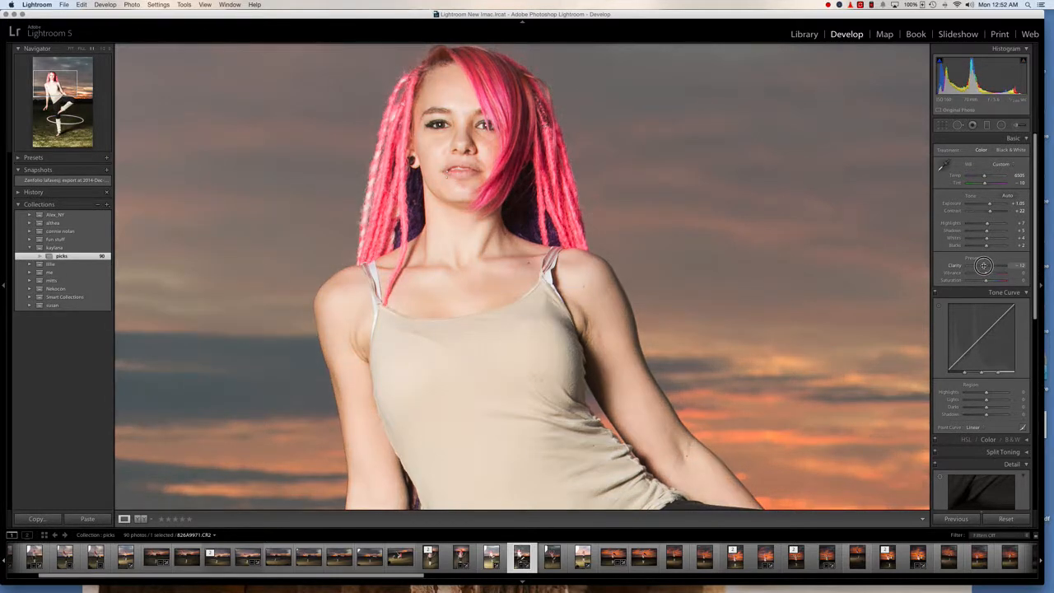
drag(983, 265, 986, 267)
scroll(986, 265, down, 1)
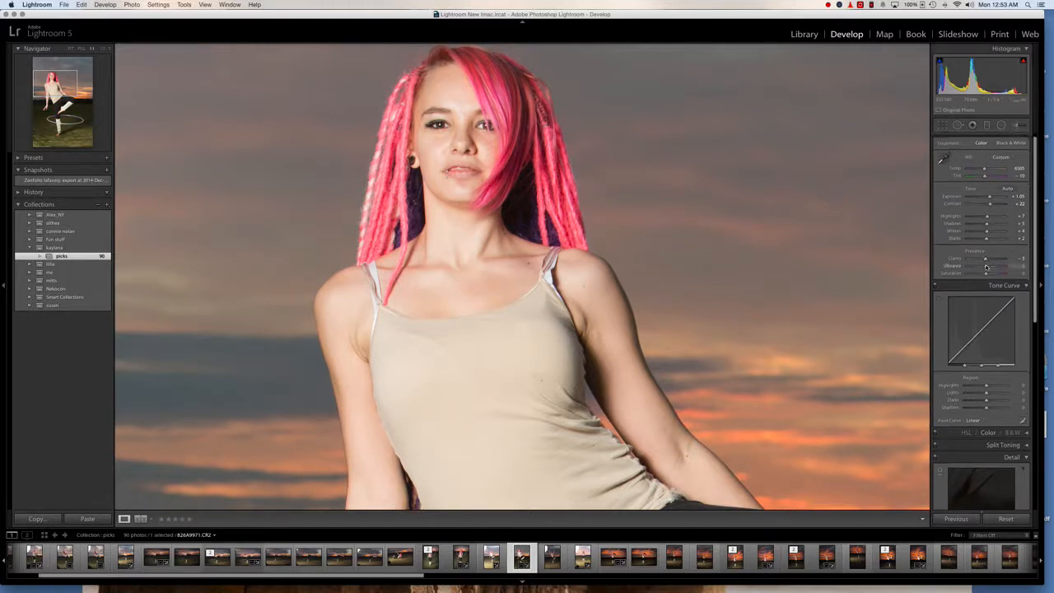
- Set Vibrance to +13 and, in the Tone Curve, set Highlights to +8 and Lights to +3
drag(986, 266, 990, 266)
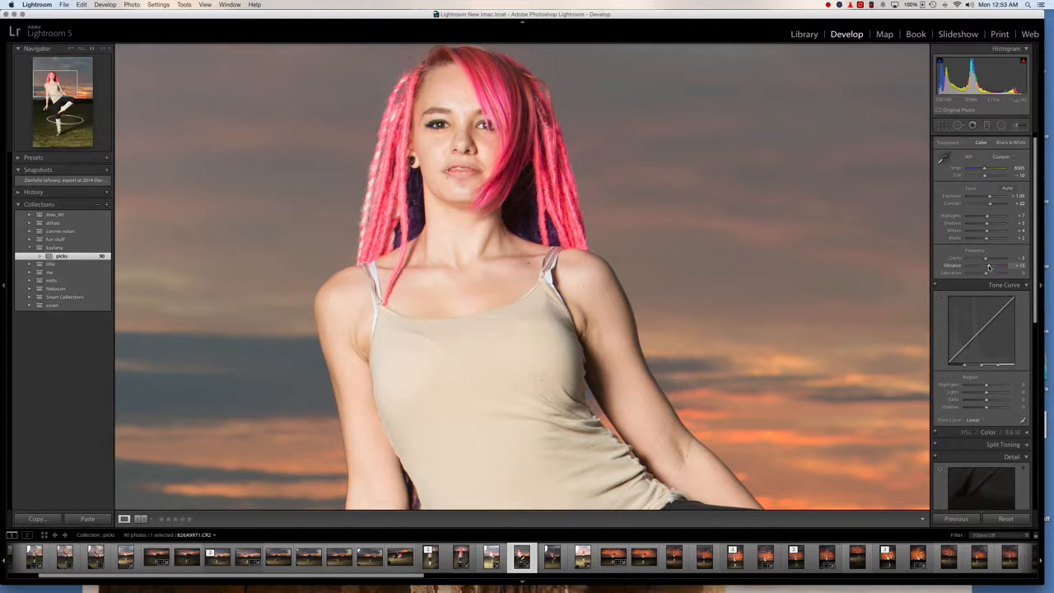
scroll(990, 266, down, 3)
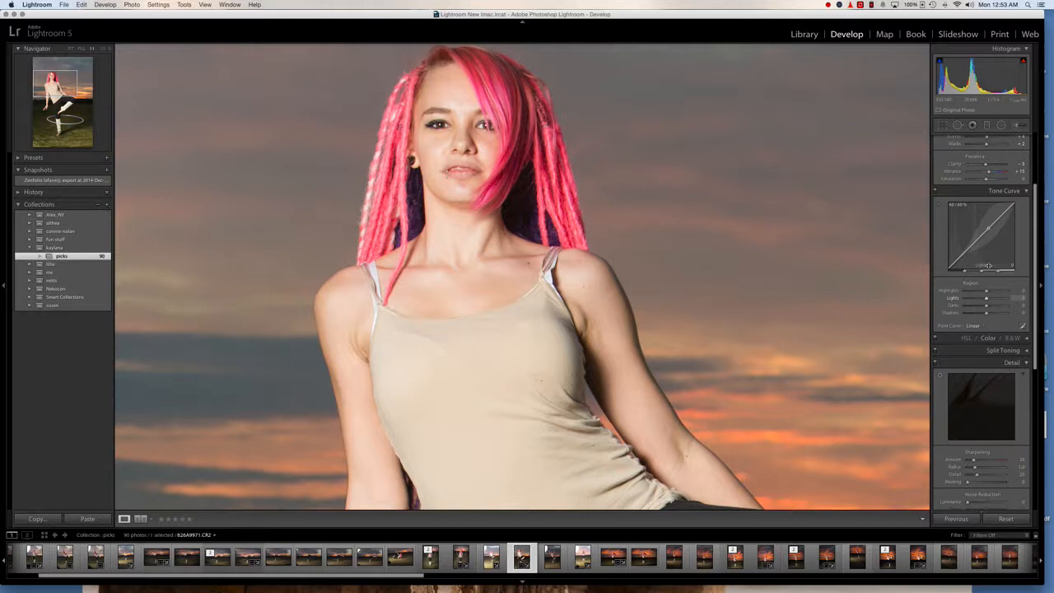
drag(987, 292, 988, 299)
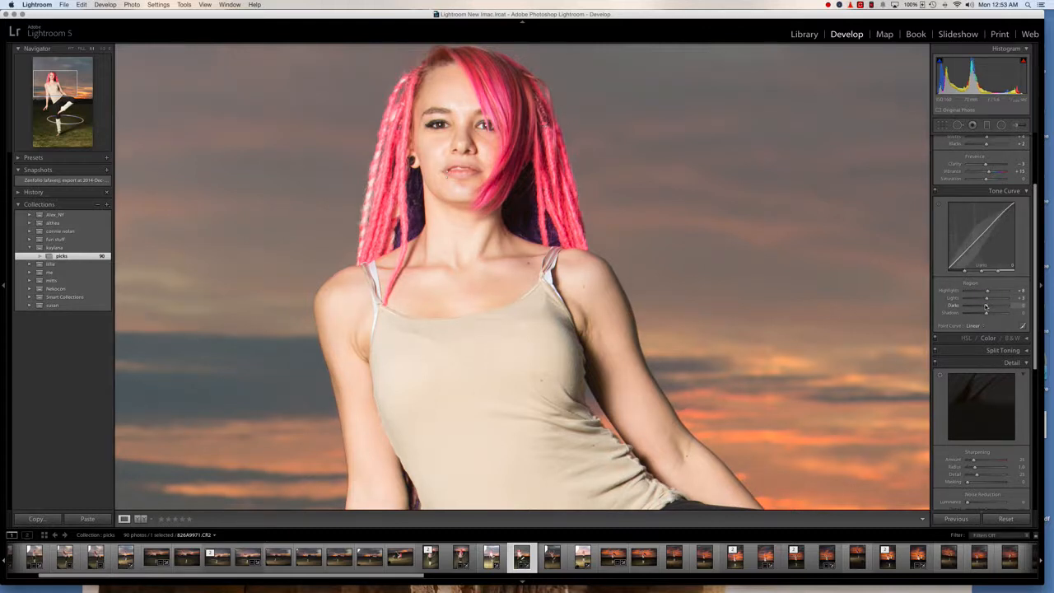
scroll(985, 306, down, 1)
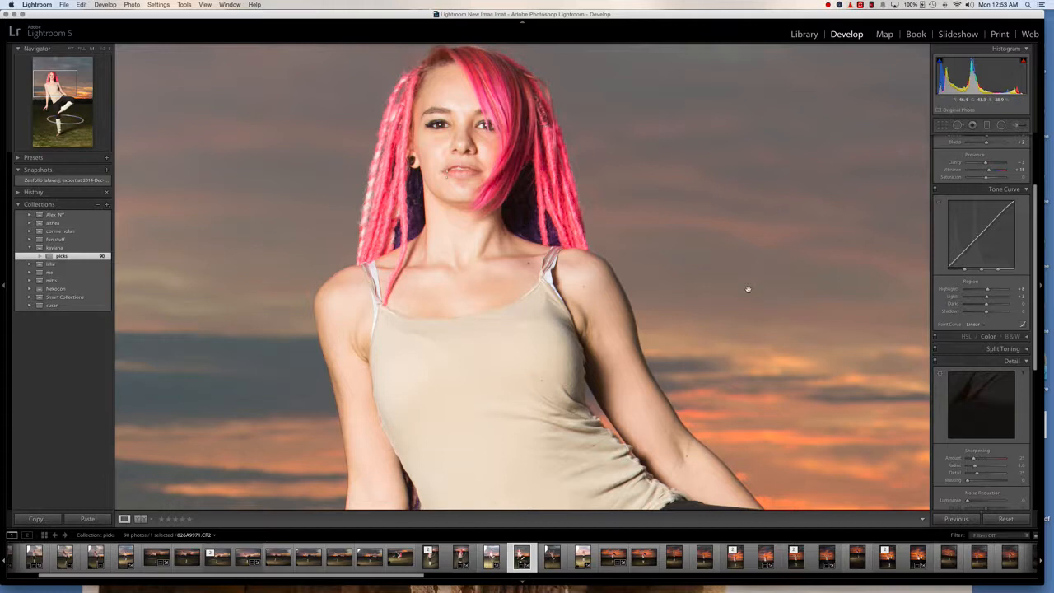
- Set the sharpening Amount to 70 and Masking to 60, previewing the mask on her face and upper body
scroll(748, 289, down, 2)
scroll(747, 289, down, 10)
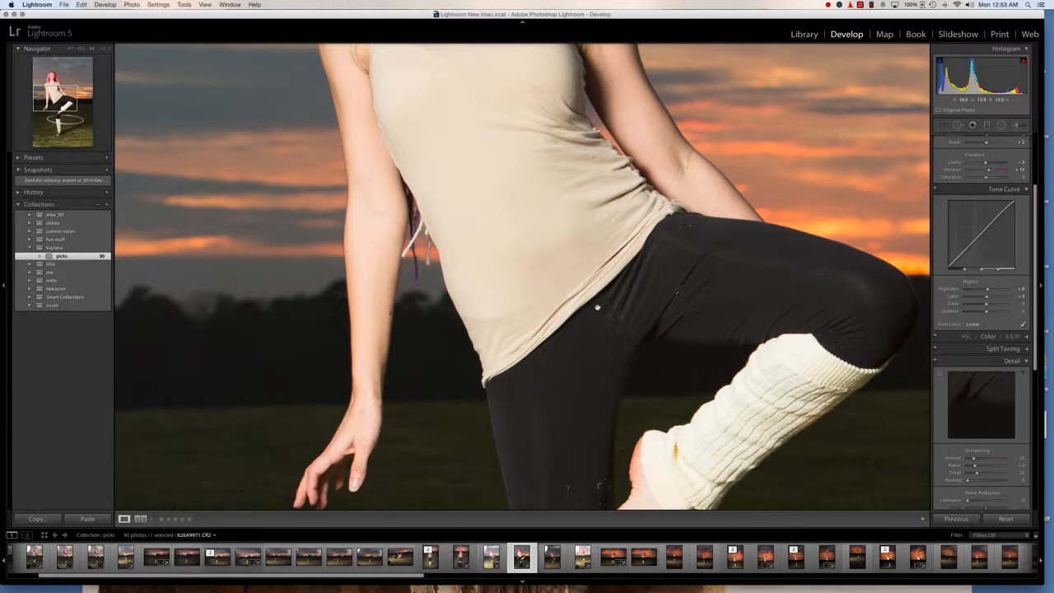
click(683, 257)
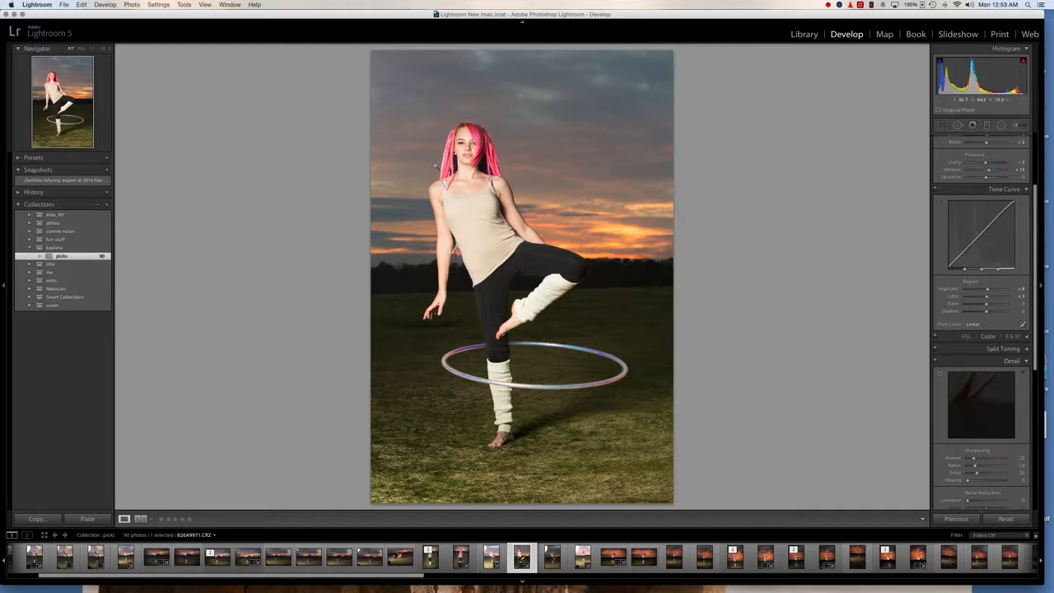
click(472, 150)
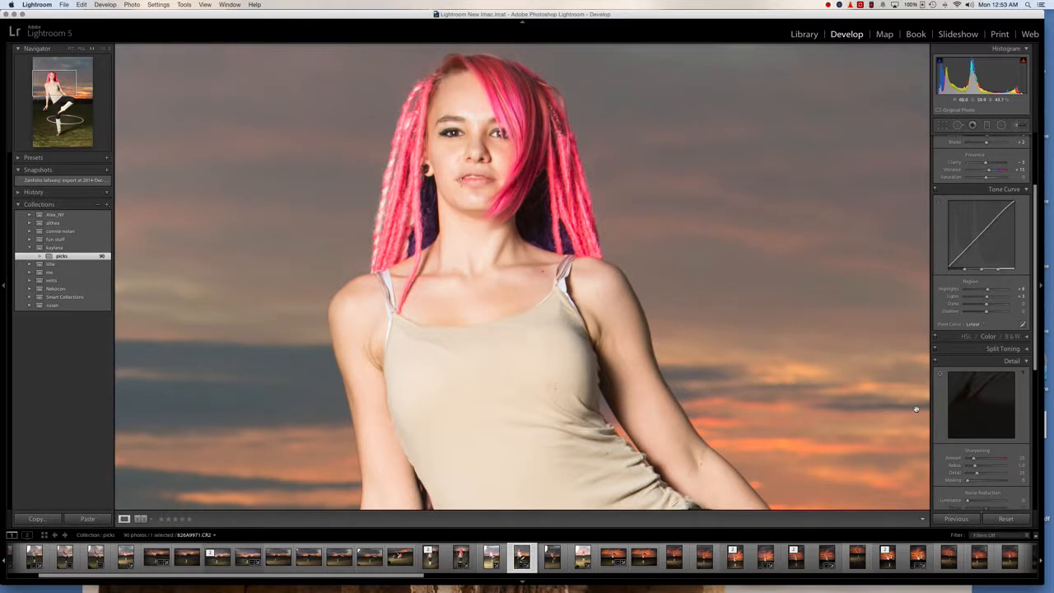
drag(973, 458, 985, 460)
key(alt)
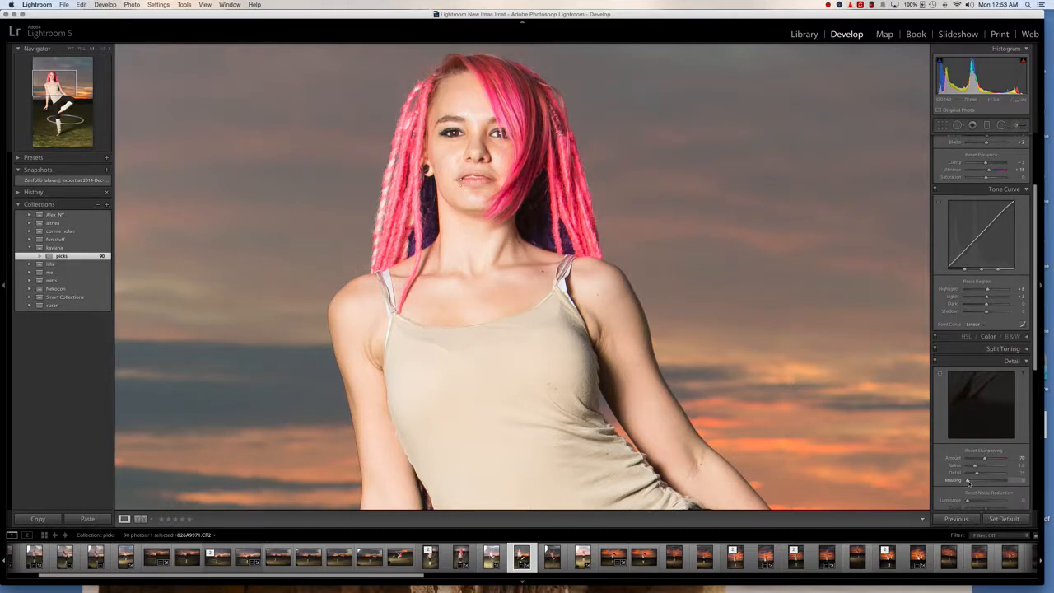
key(alt)
drag(969, 481, 991, 482)
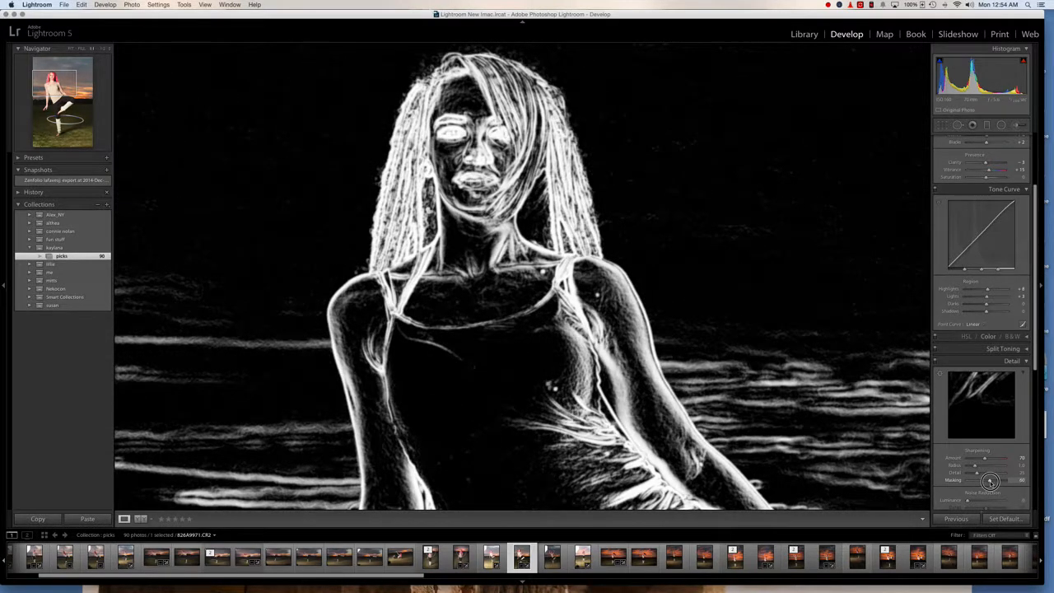
drag(991, 481, 991, 482)
- Enable lens profile corrections for the photo
scroll(967, 462, down, 5)
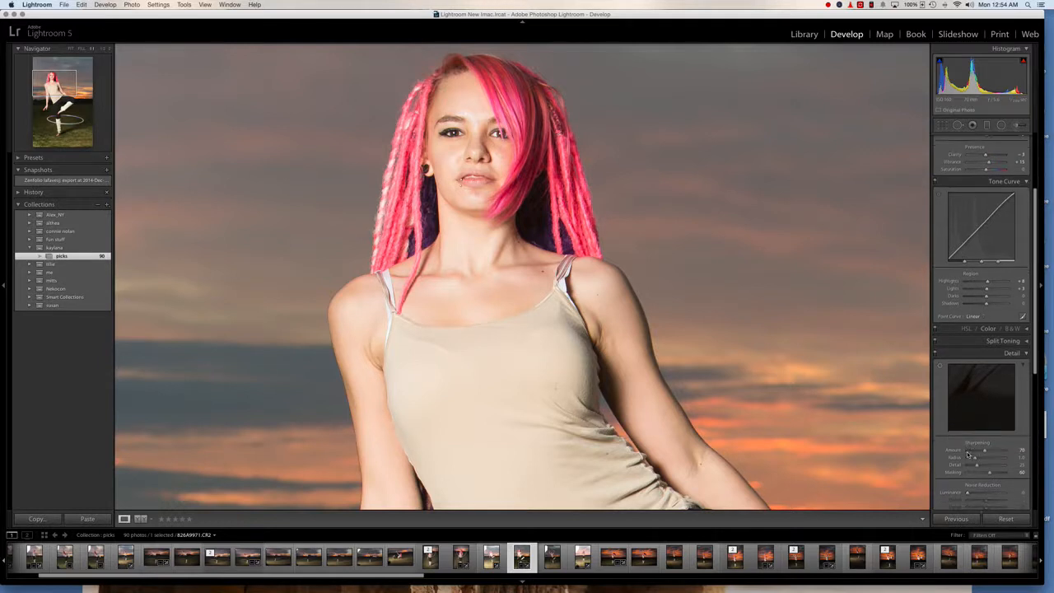
scroll(969, 454, down, 1)
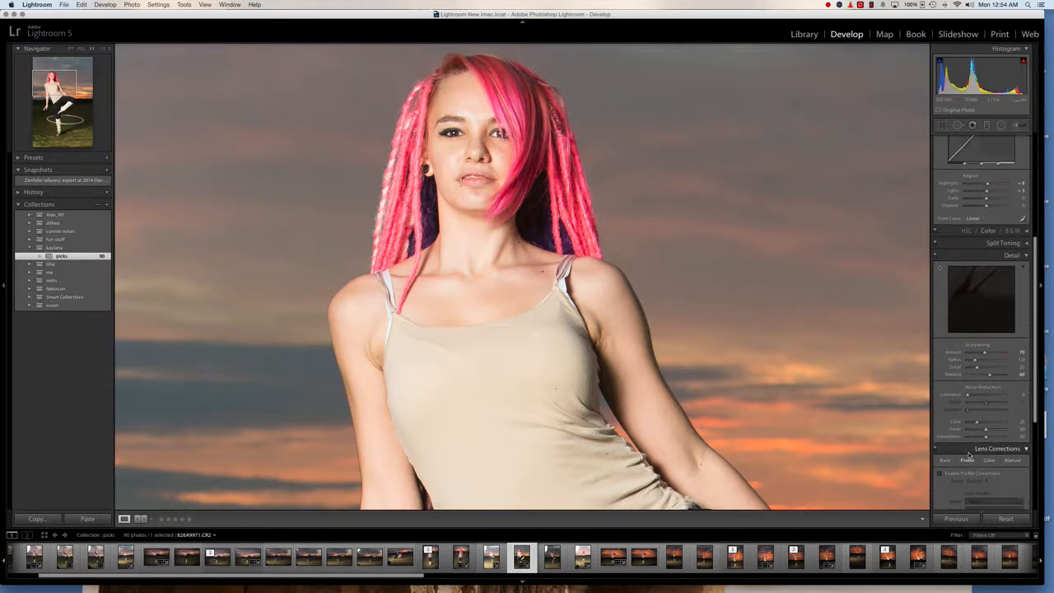
scroll(968, 454, down, 2)
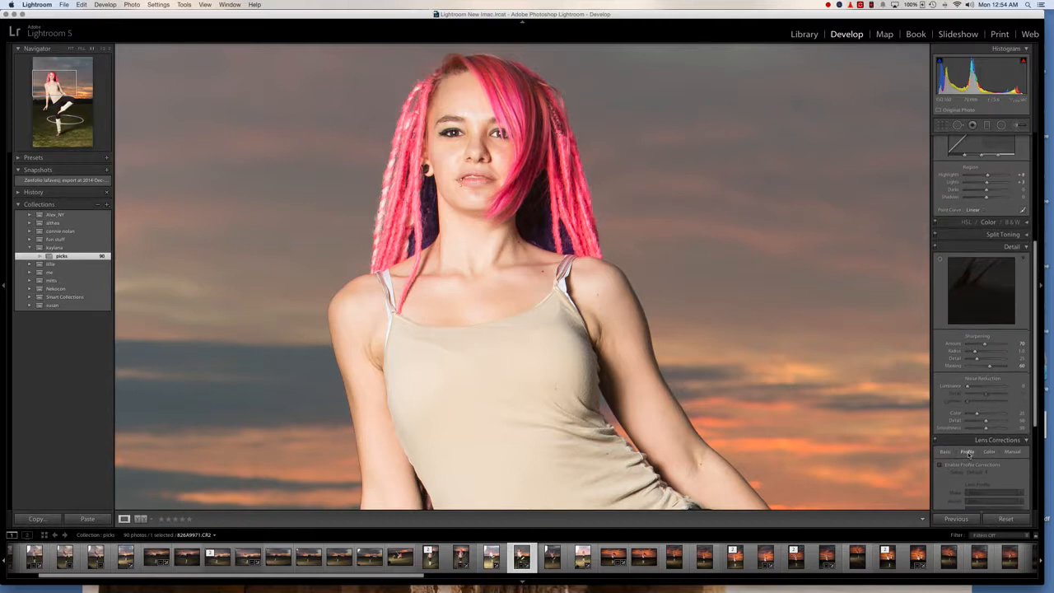
click(940, 463)
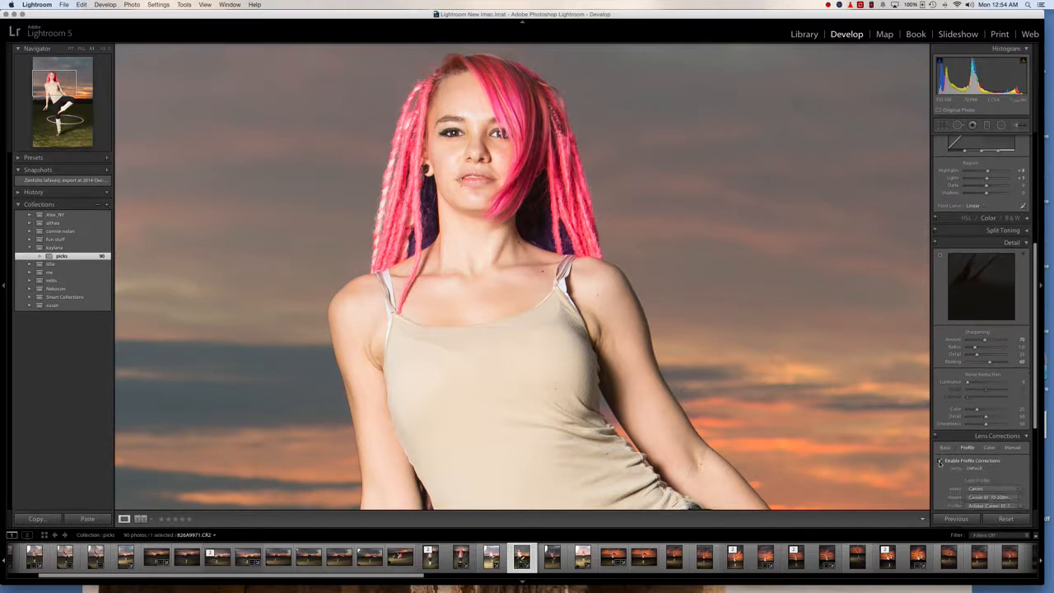
- Darken the edges of the whole photo with a post-crop vignette Amount of -26
scroll(998, 424, down, 10)
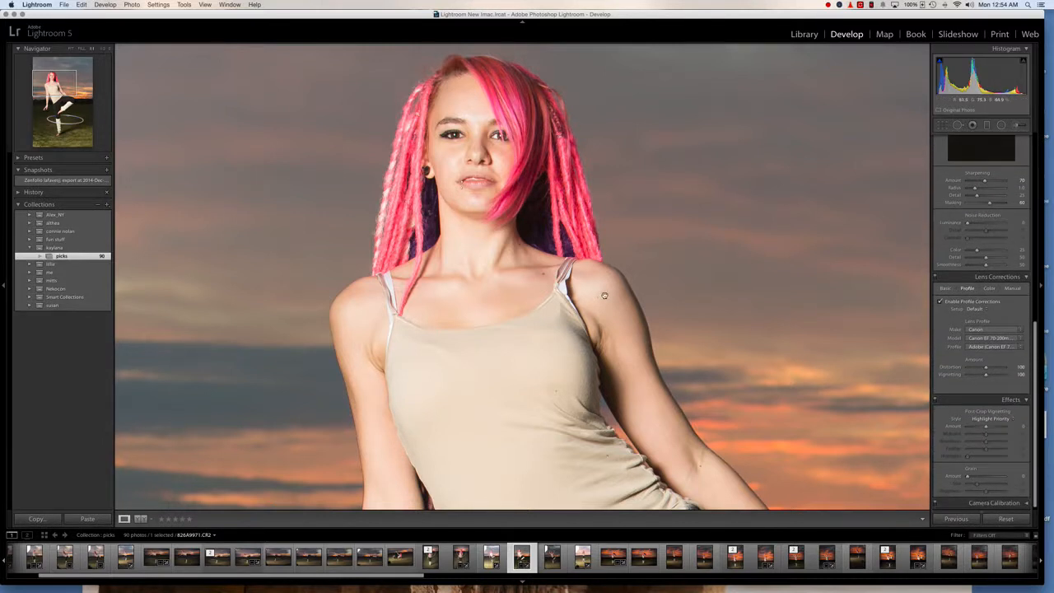
click(896, 425)
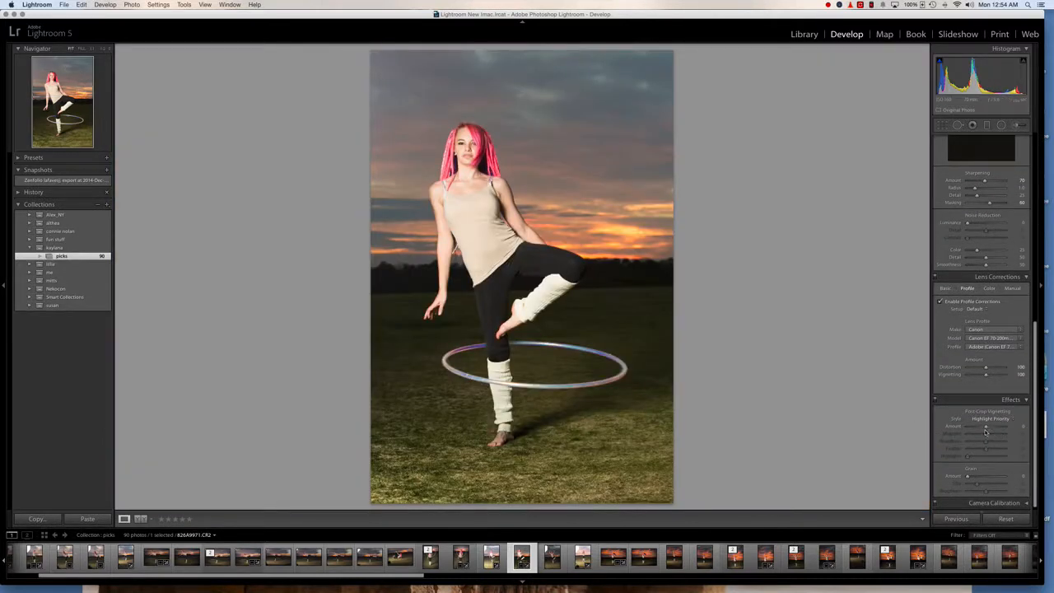
click(985, 427)
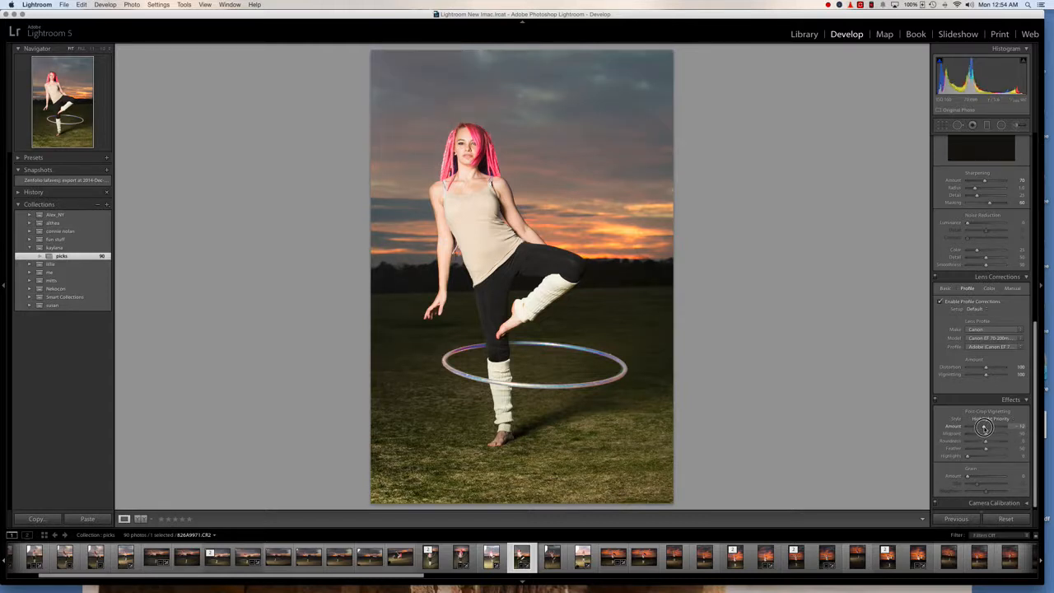
drag(984, 427, 981, 426)
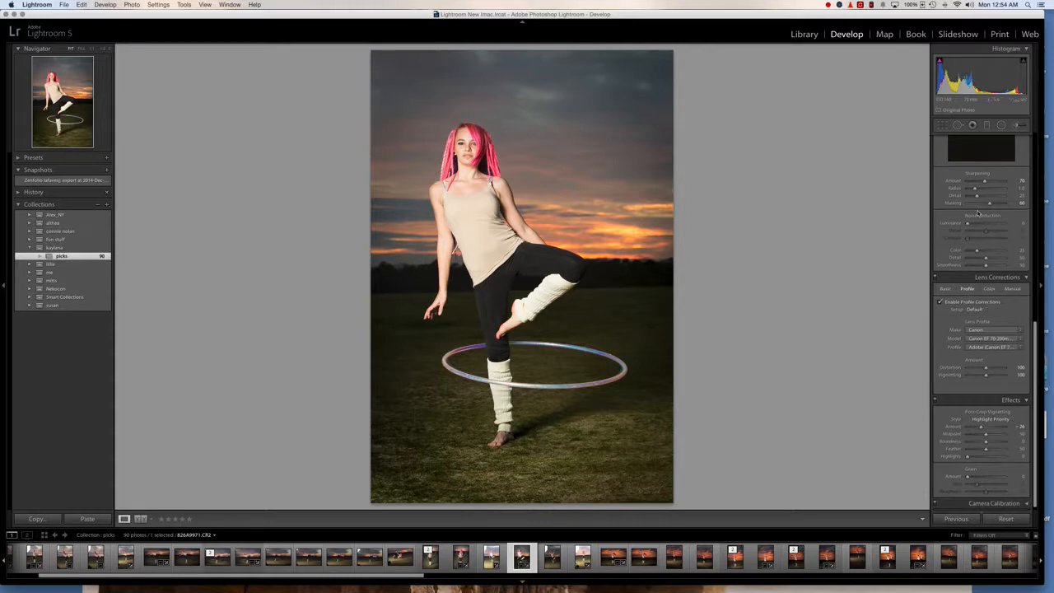
- Add a graduated filter from the top of the sky down to her shoulders and reset its Exposure to 0
scroll(979, 213, up, 10)
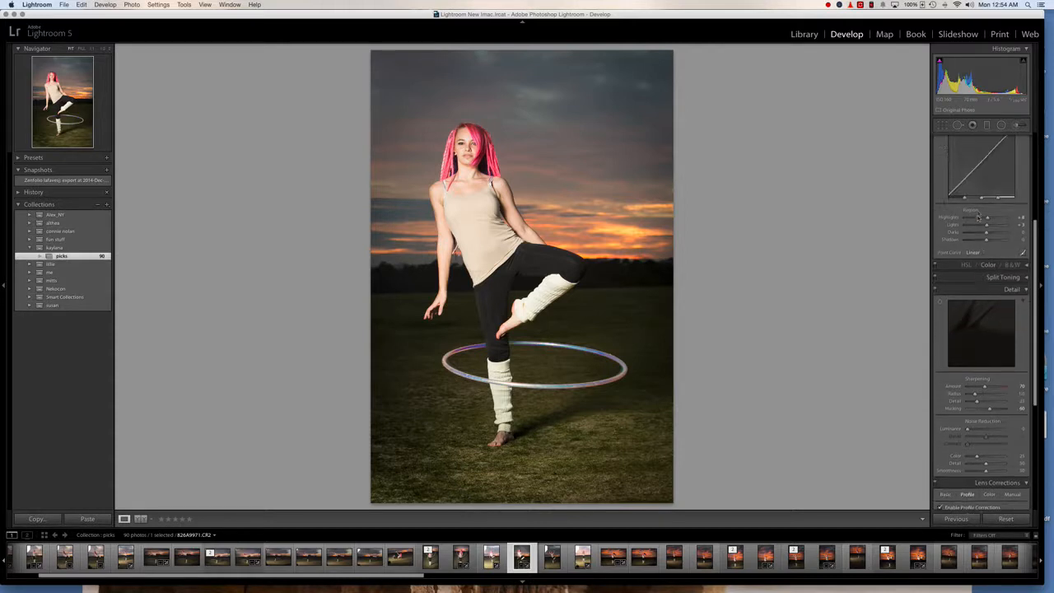
click(987, 125)
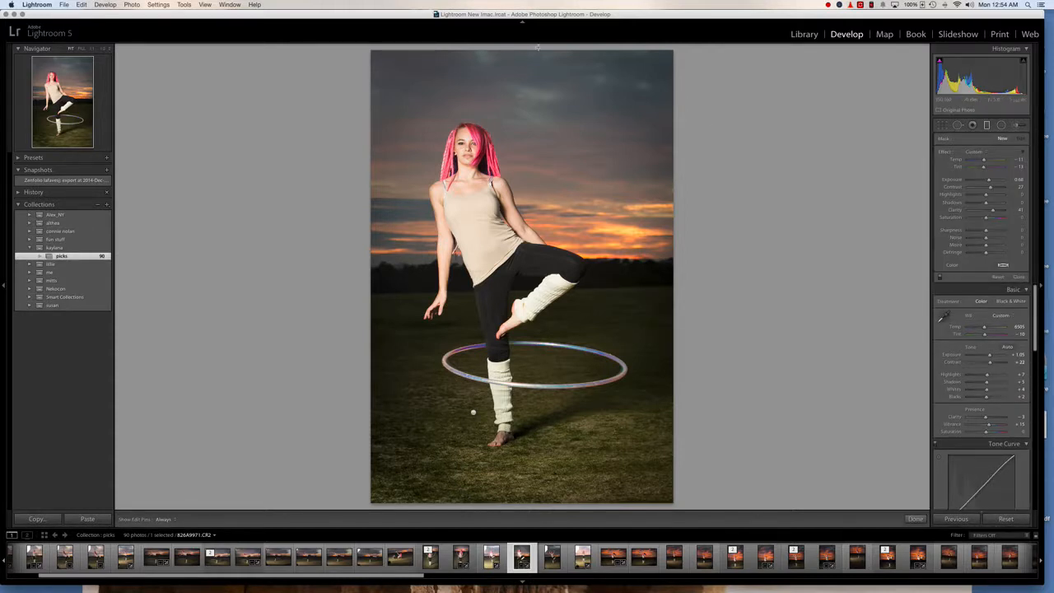
drag(537, 48, 534, 175)
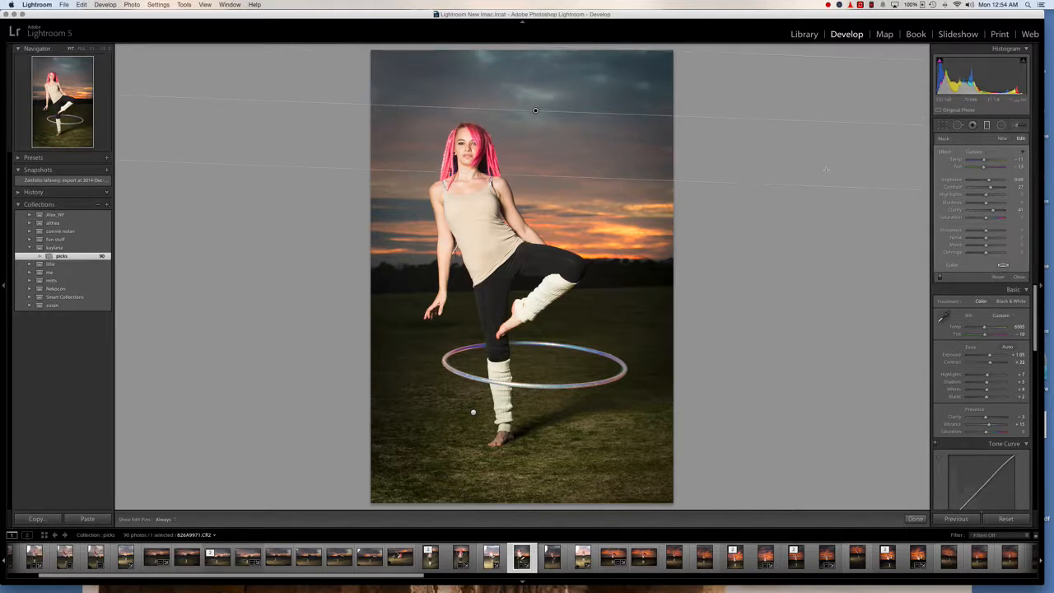
drag(990, 182, 988, 180)
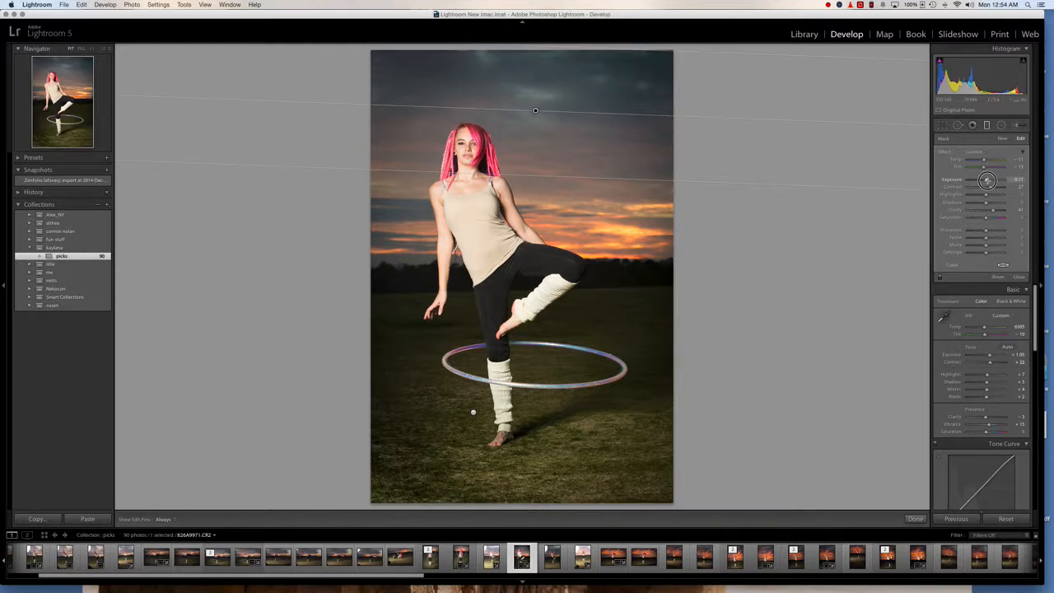
double_click(951, 179)
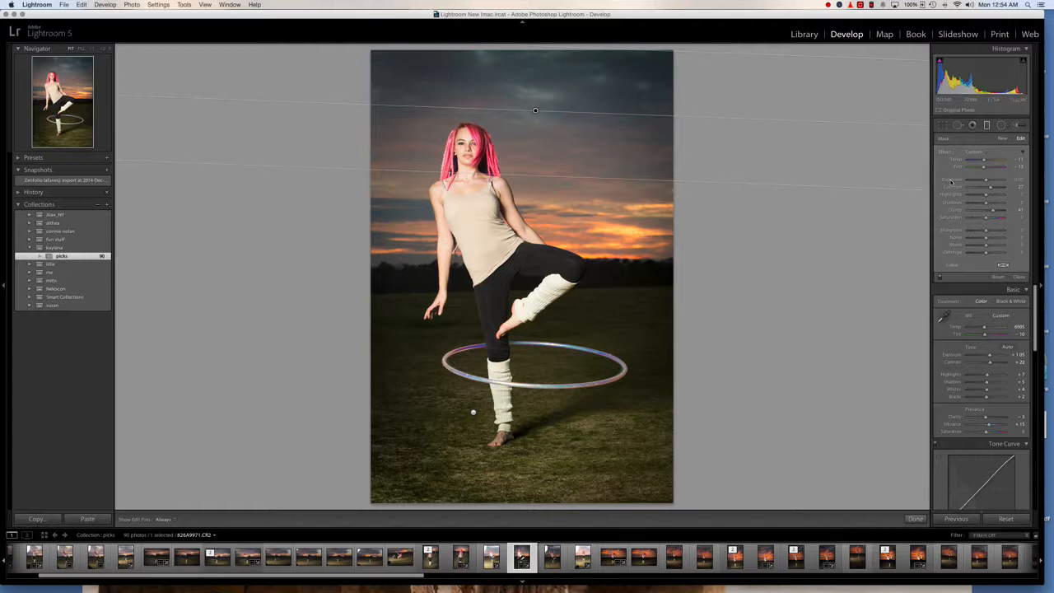
- Set the sky filter's Saturation to 44 and Exposure to 0.52, and finish the graduated filter
click(990, 216)
drag(990, 217, 992, 216)
drag(993, 215, 994, 217)
click(987, 180)
drag(987, 180, 990, 180)
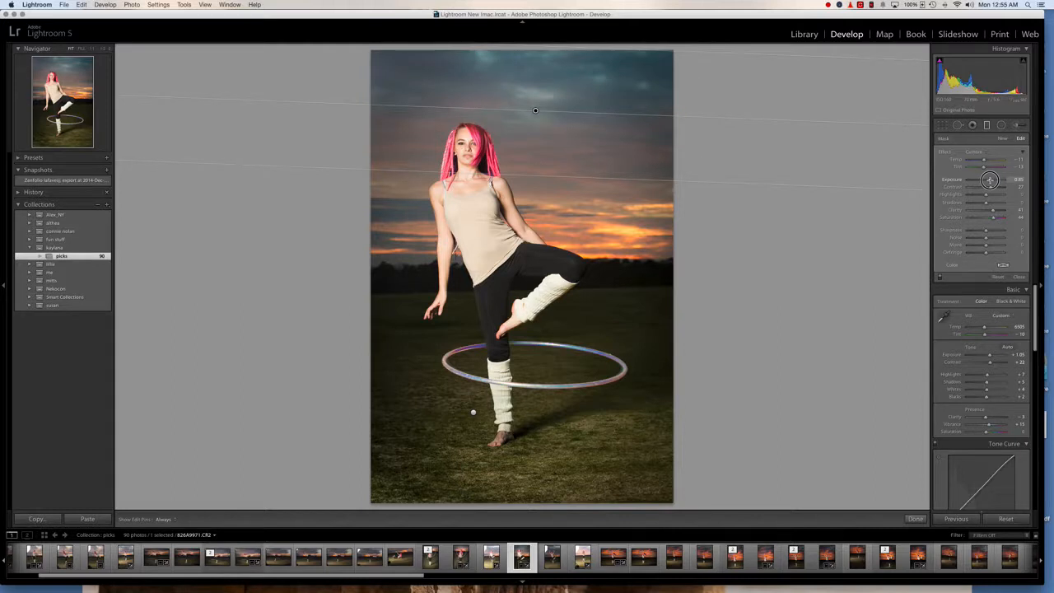
drag(990, 180, 989, 180)
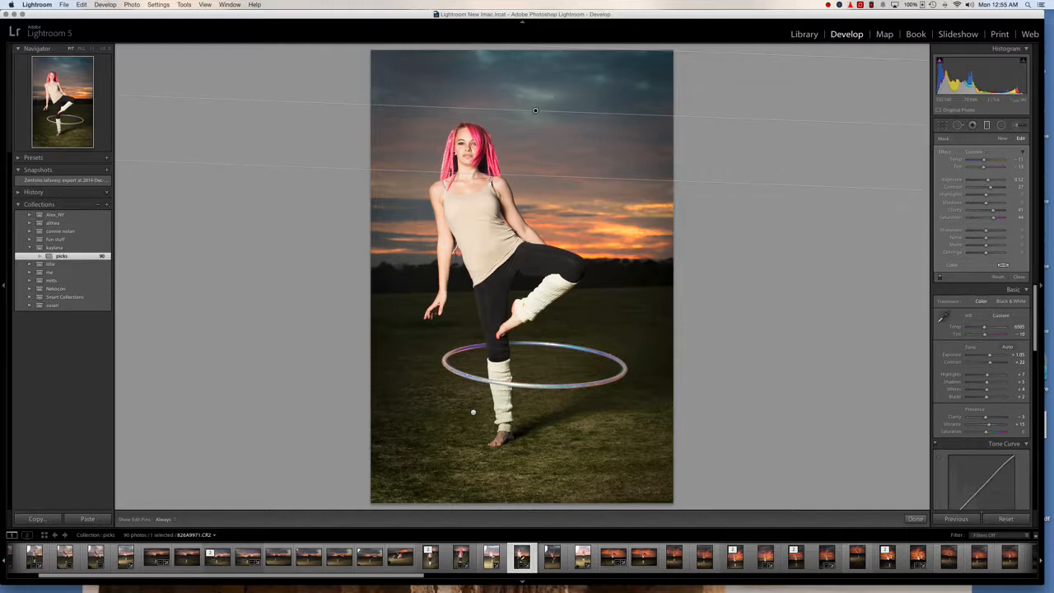
click(987, 126)
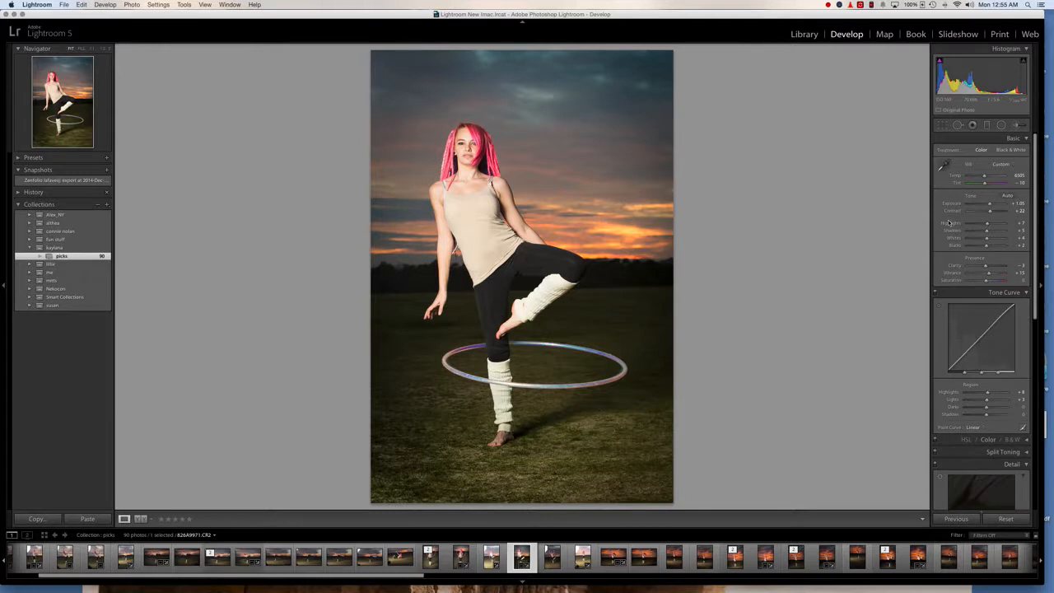
- Return to the Library module, open the photo in Photoshop for editing and show her upper body at 100%
click(805, 35)
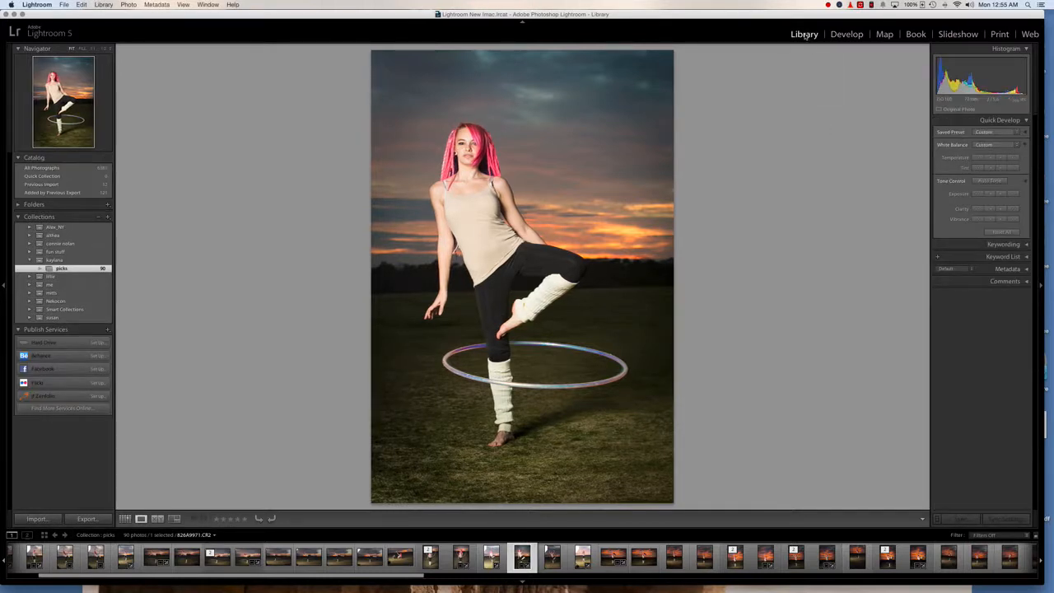
key(super+e)
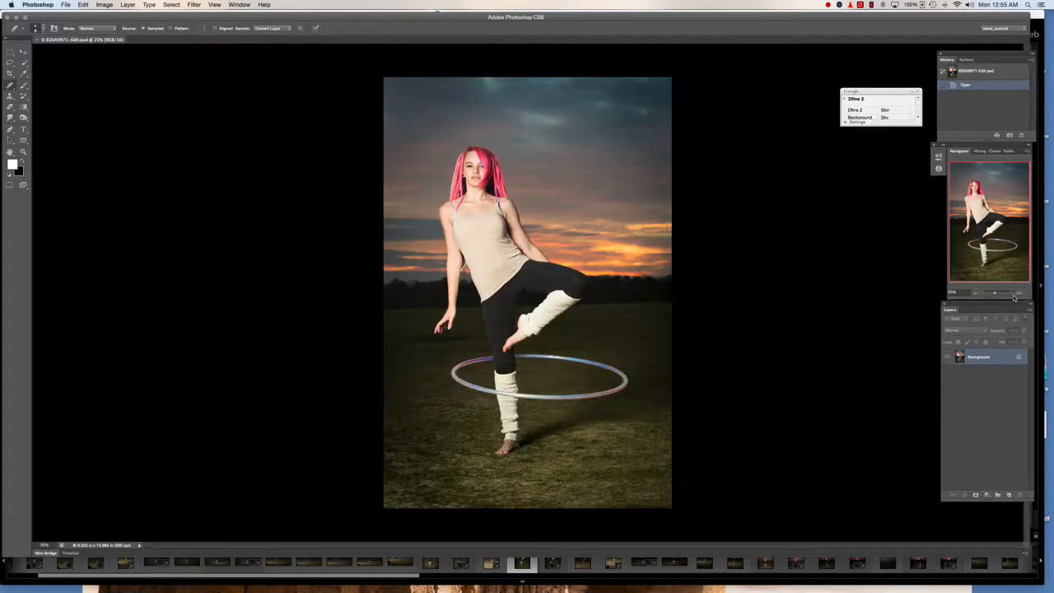
click(1019, 293)
click(1018, 294)
click(1018, 293)
scroll(512, 232, up, 5)
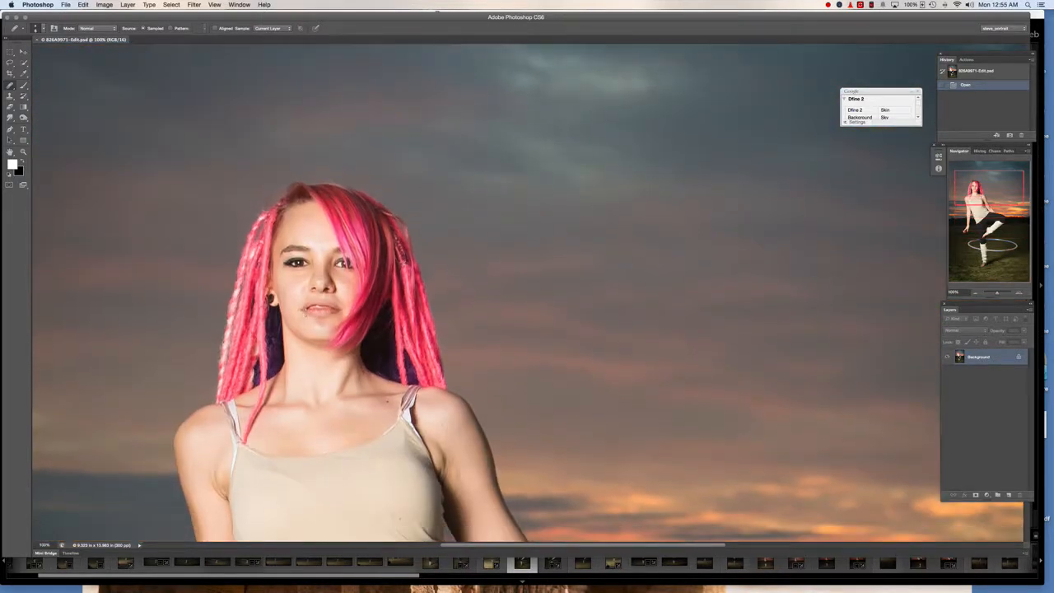
- Convert the image to Lab Color mode
click(110, 7)
mouse_move(124, 14)
click(202, 63)
- Slightly brighten the midtones of the Lightness channel with a Levels adjustment
click(103, 6)
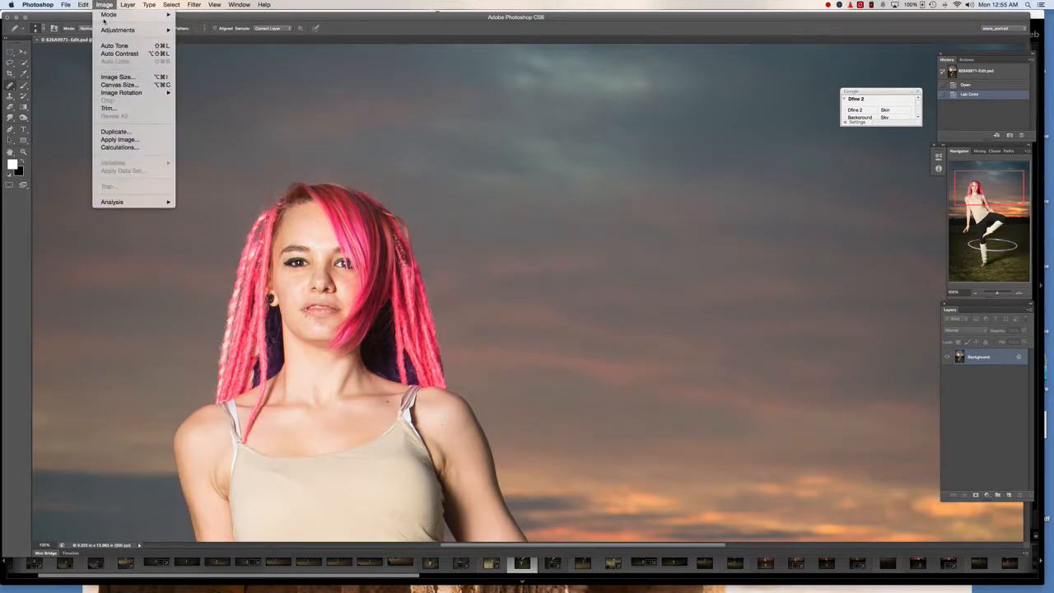
mouse_move(124, 29)
click(199, 36)
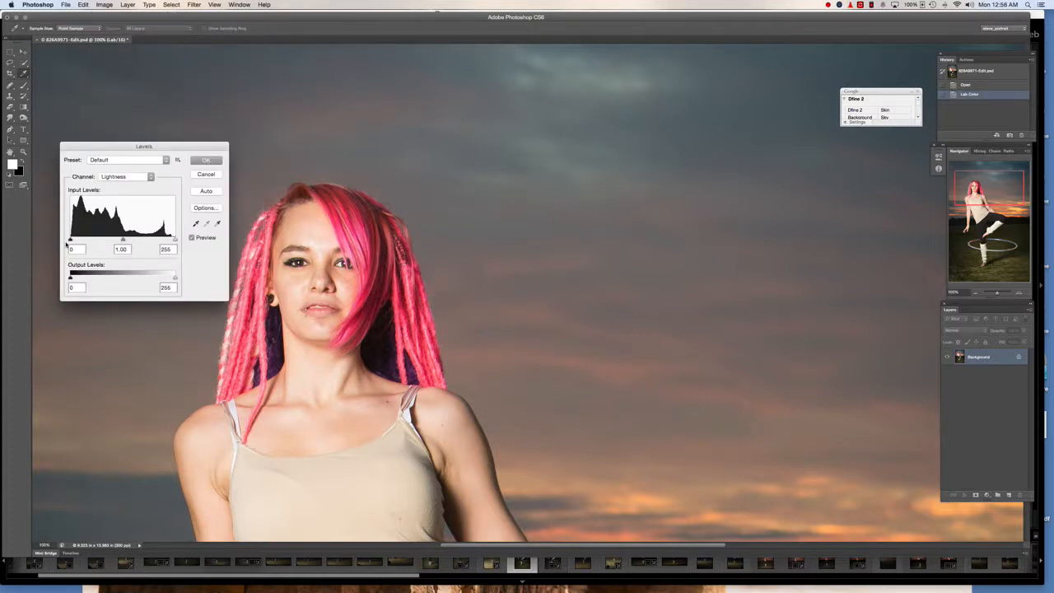
drag(123, 239, 118, 238)
click(207, 161)
- Apply a Curves adjustment to the Lightness channel, anchoring the midpoint and slightly raising the upper tones
key(j)
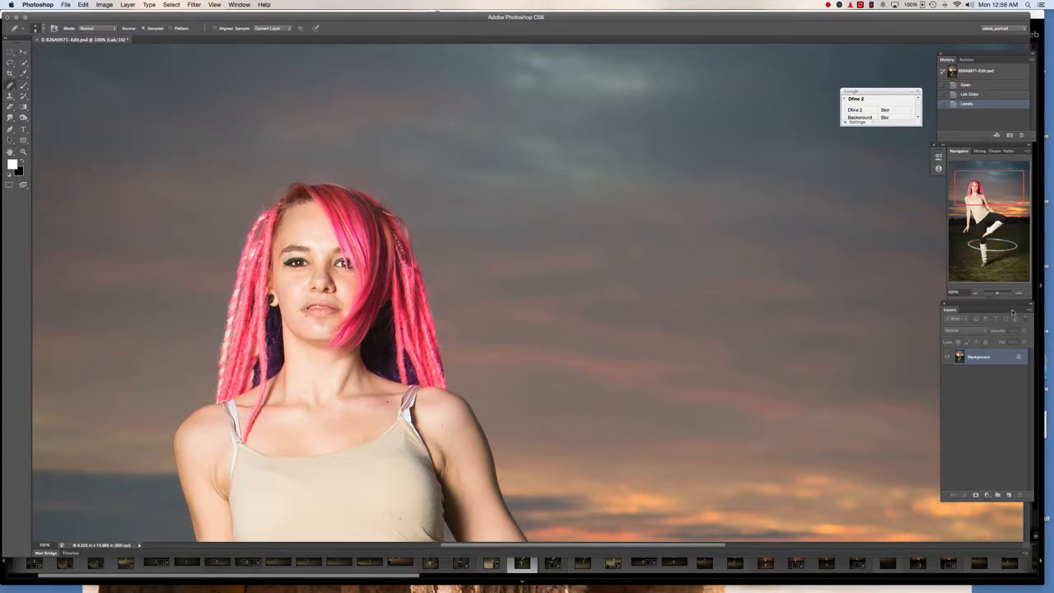
click(1020, 293)
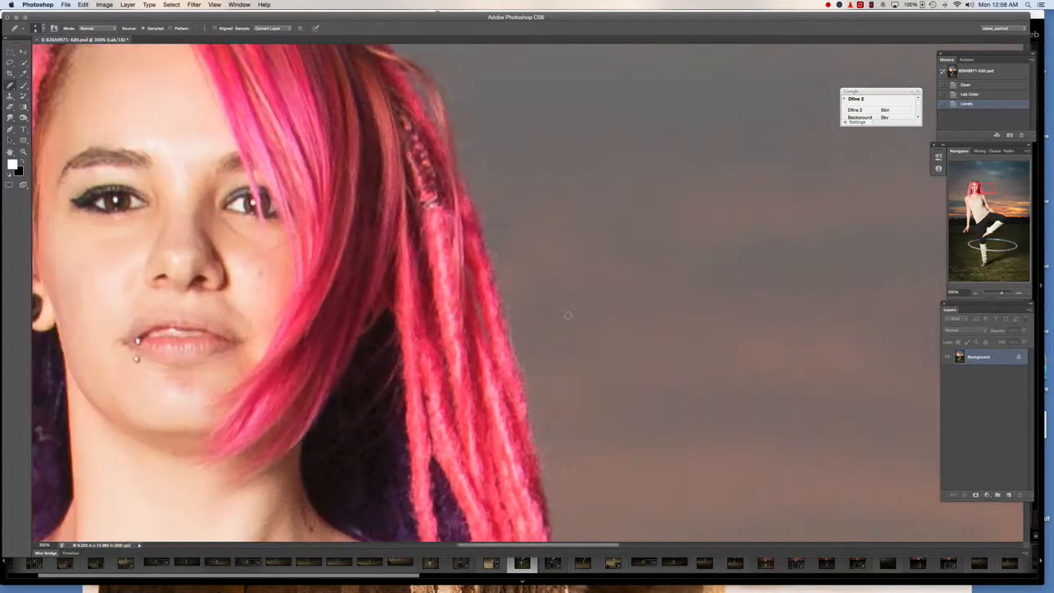
scroll(568, 315, left, 5)
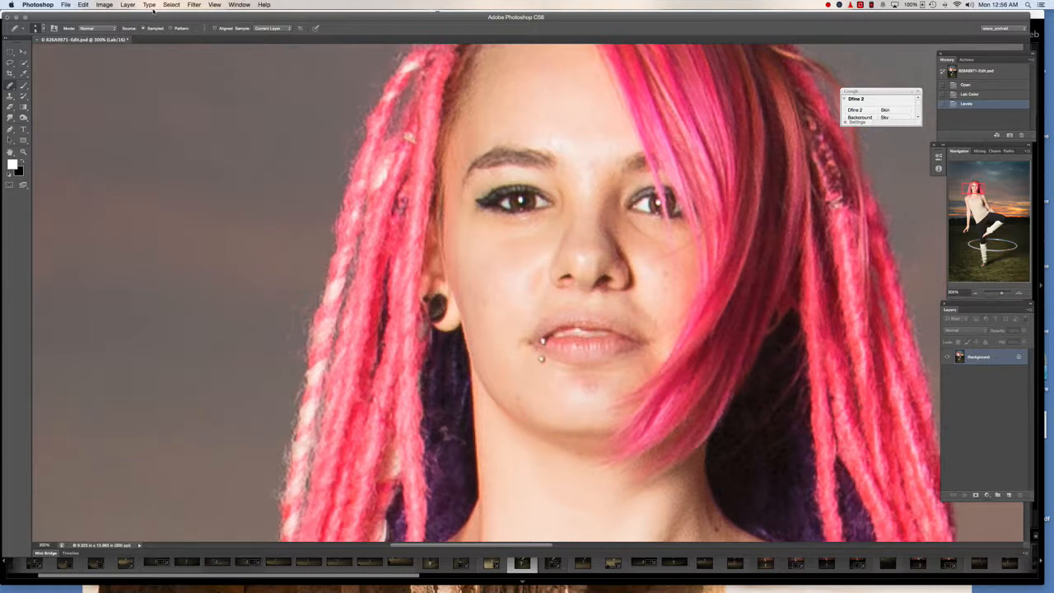
click(102, 5)
mouse_move(107, 33)
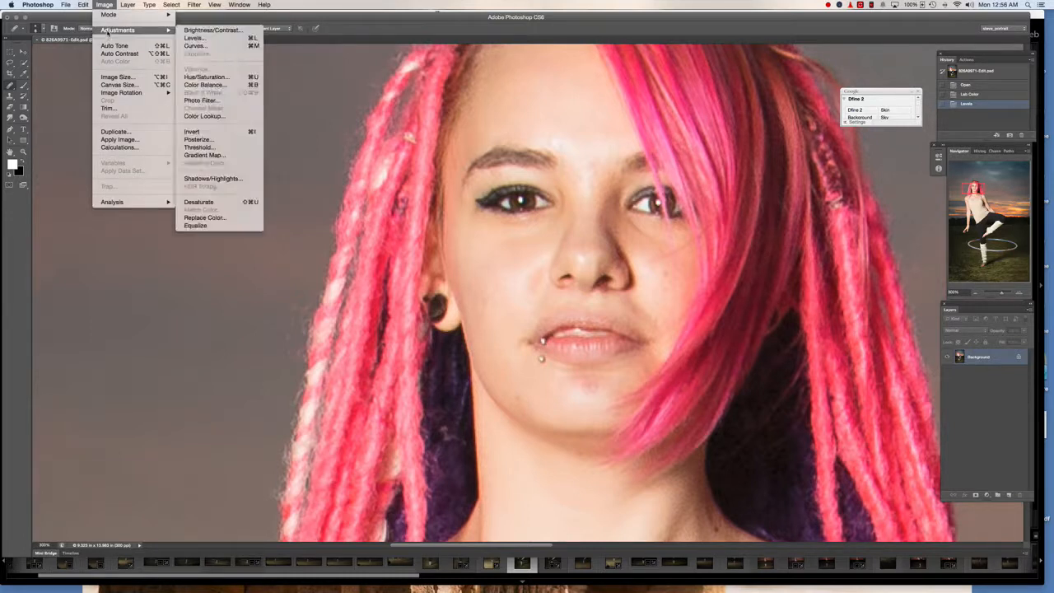
click(192, 45)
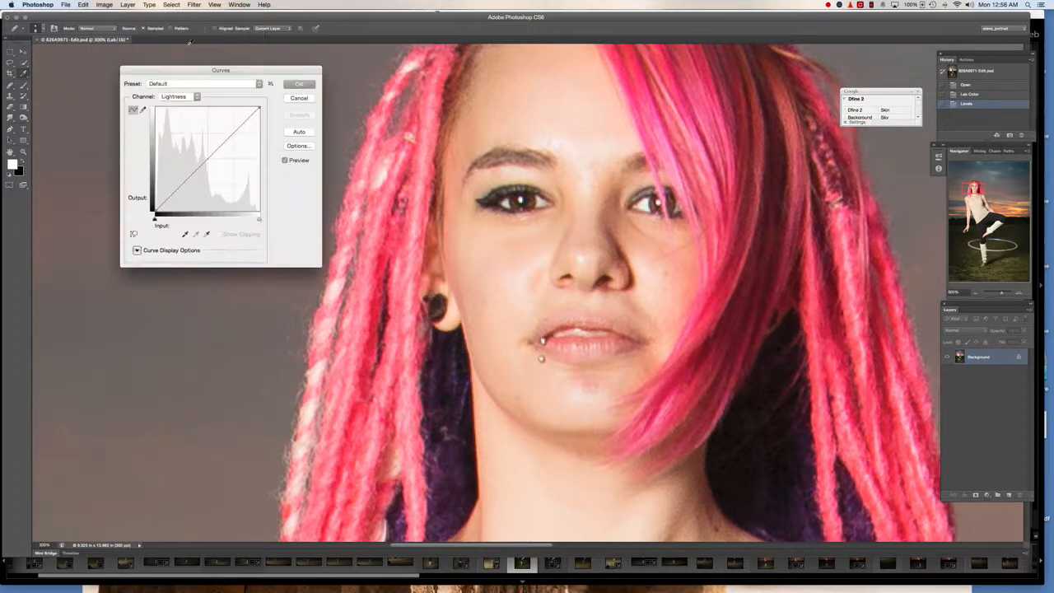
click(211, 155)
click(232, 133)
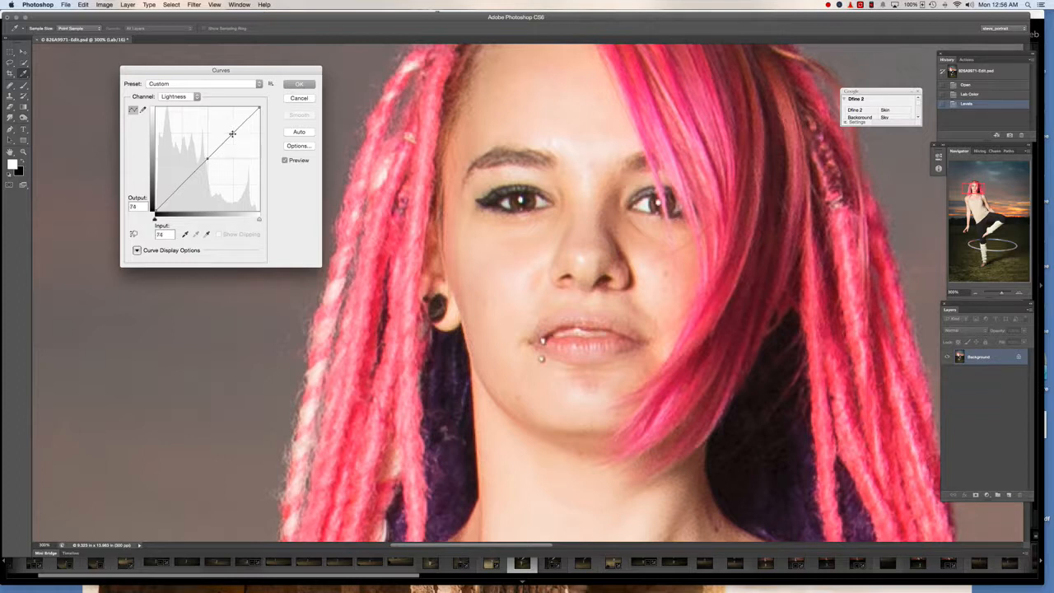
key(Up)
click(298, 85)
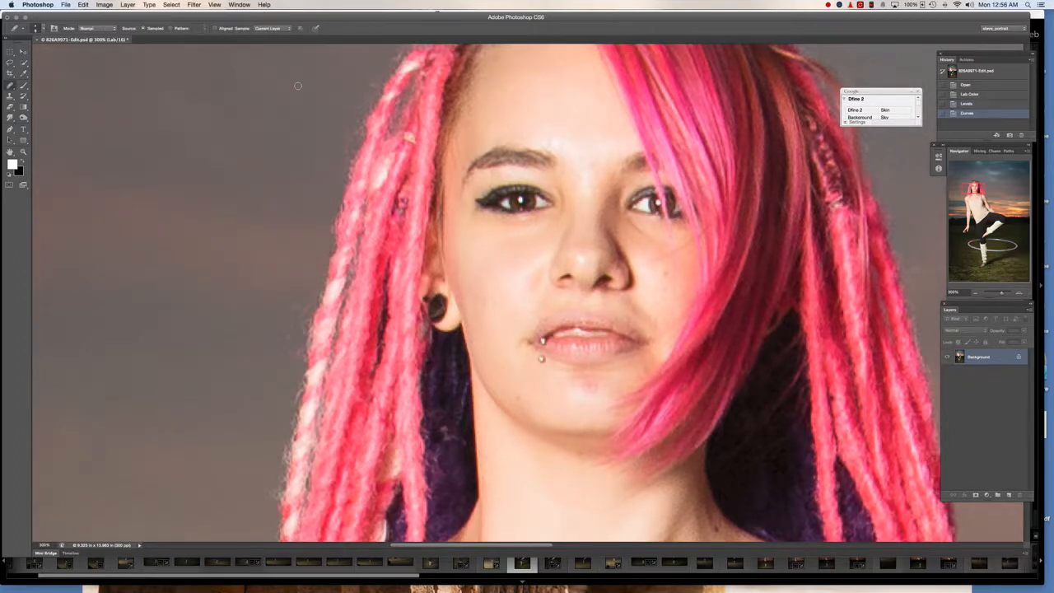
- Convert the image to RGB Color mode and duplicate the photo layer twice
key(j)
click(105, 6)
mouse_move(107, 15)
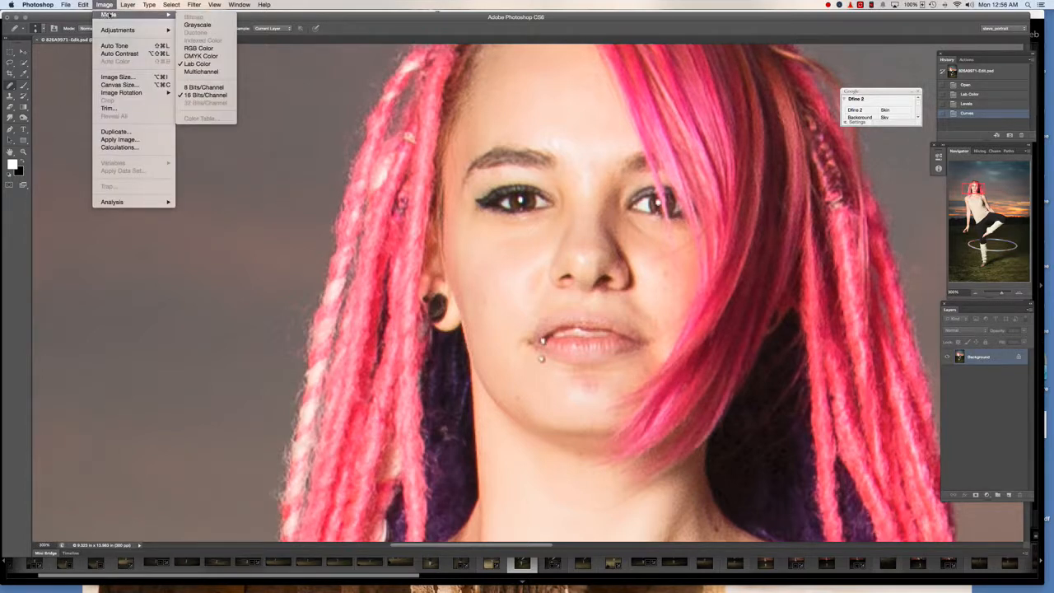
click(196, 49)
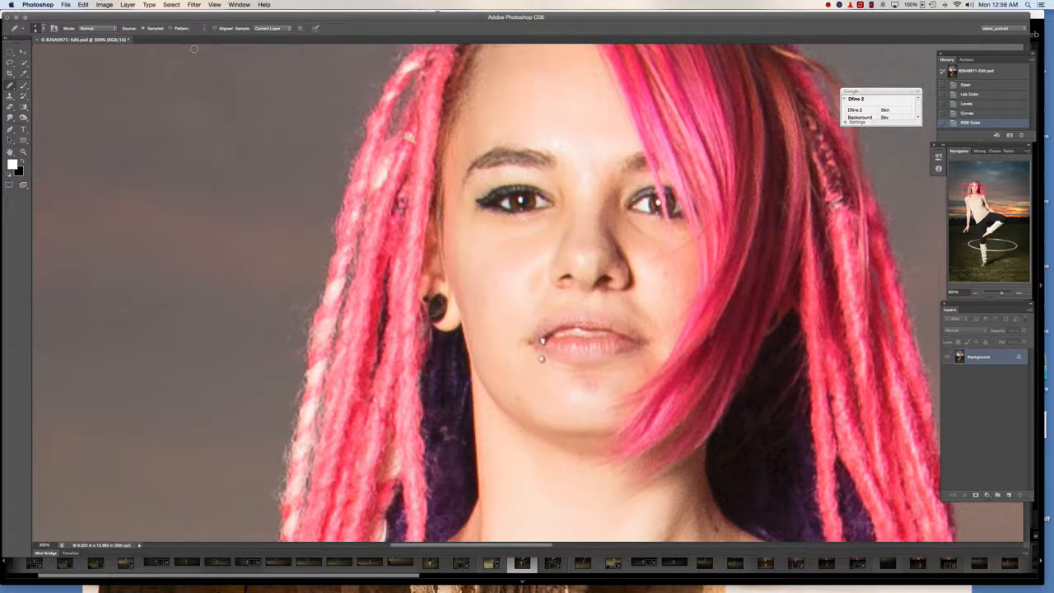
key(super+j)
key(super+j)
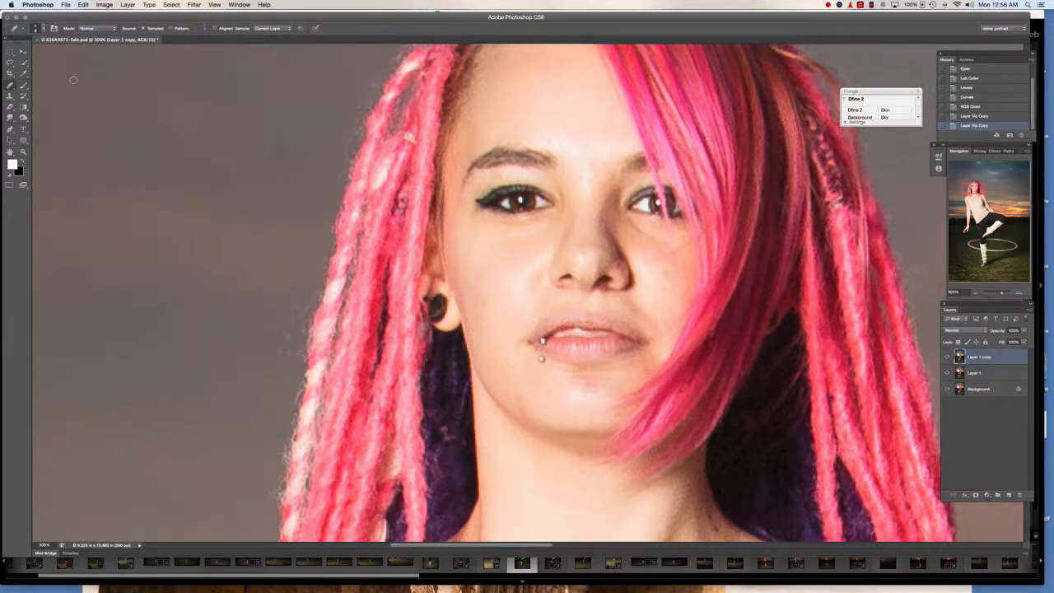
- Retouch the skin on the forehead, between the eyebrows and on the chin with the Healing Brush, sampling clean skin nearby
click(10, 87)
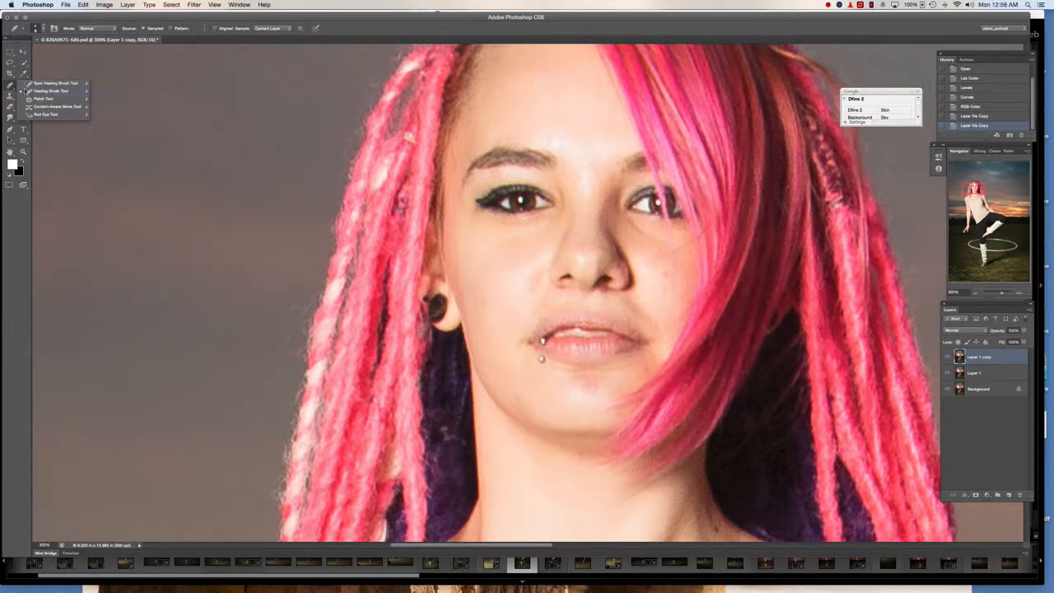
click(48, 92)
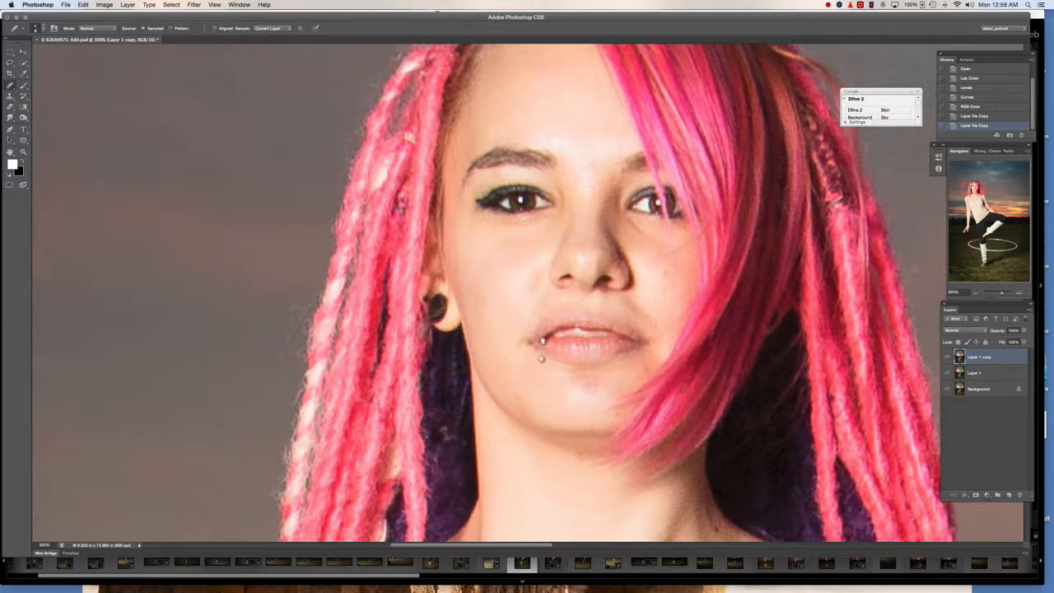
alt+click(573, 154)
click(556, 141)
click(550, 142)
alt+click(586, 154)
click(588, 171)
click(593, 171)
click(587, 185)
click(582, 170)
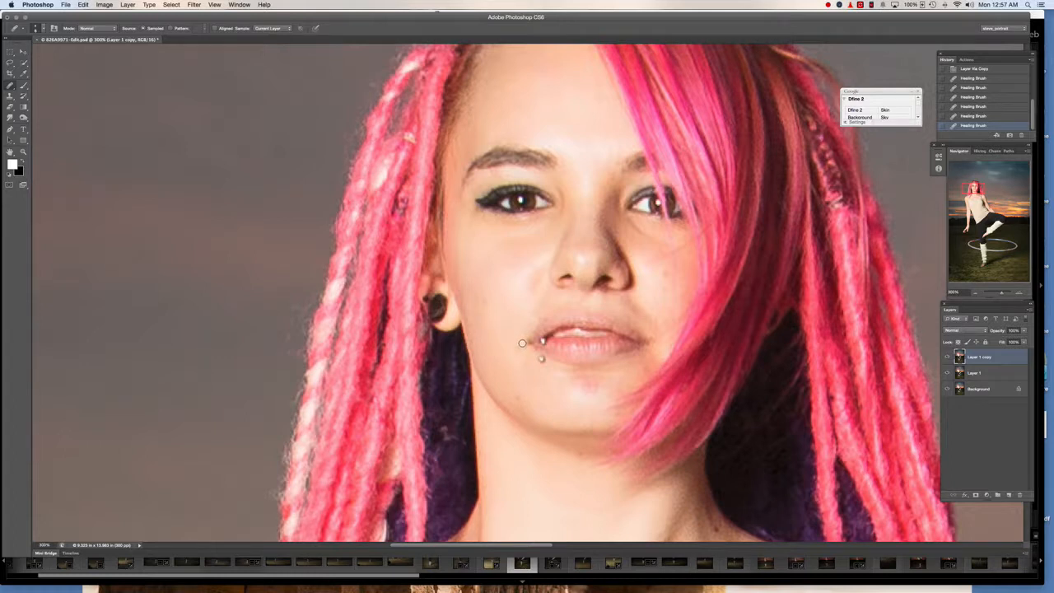
alt+click(569, 398)
drag(580, 384, 597, 385)
- Sample the cheek's skin tone and paint over the shadows at both mouth corners with a Normal-mode brush at lowered opacity
click(24, 73)
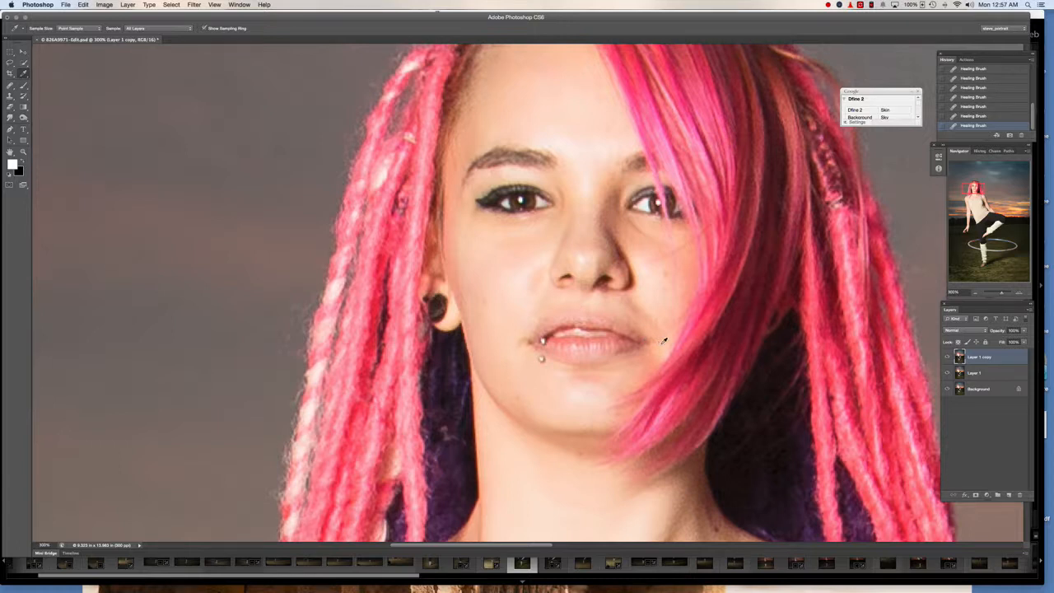
click(664, 340)
click(24, 84)
click(123, 29)
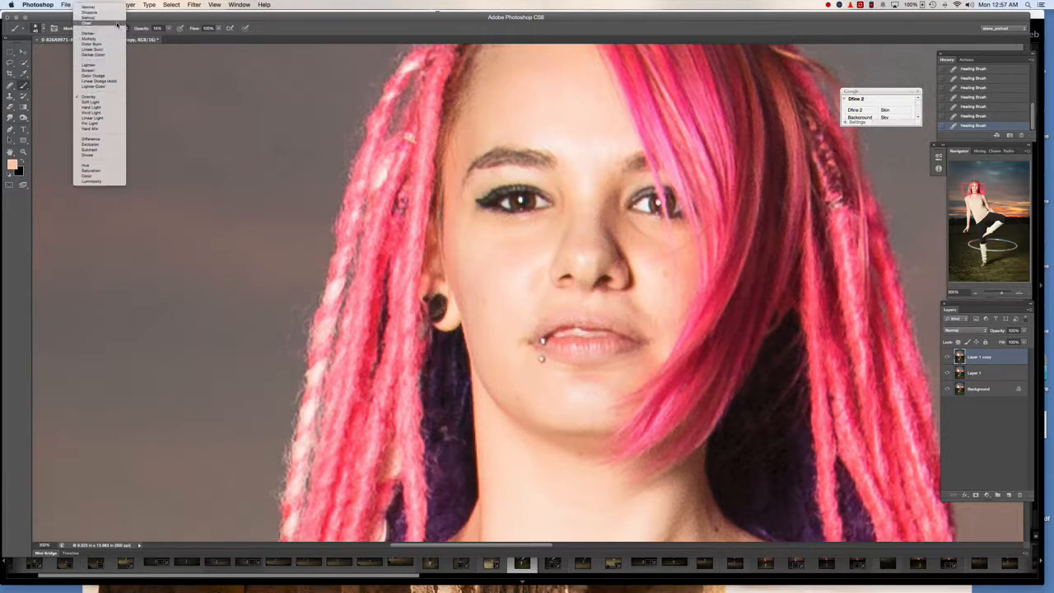
click(94, 10)
click(169, 30)
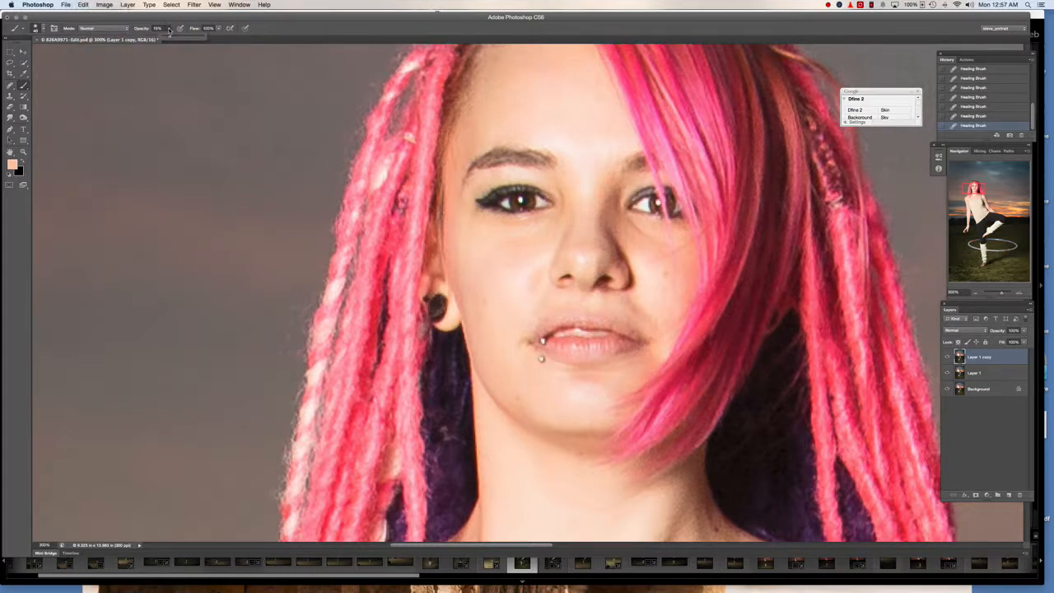
drag(169, 37, 171, 36)
mouse_move(635, 360)
mouse_down()
mouse_move(635, 340)
mouse_move(647, 345)
mouse_move(638, 337)
mouse_up()
drag(537, 343, 527, 344)
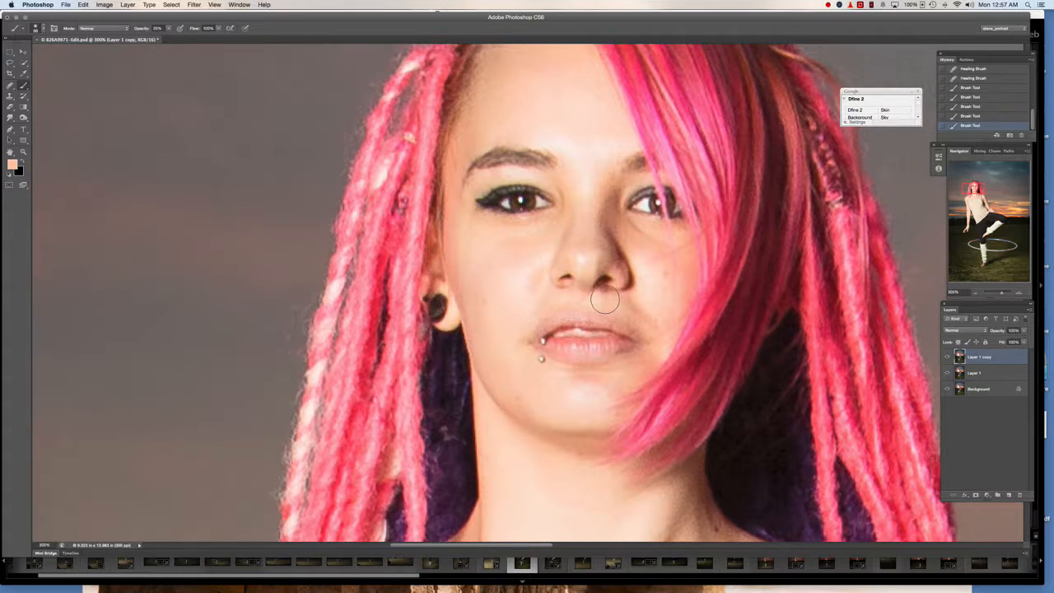
- Enlarge the brush and soften the shadow along the side of the nose with the sampled skin tone
key(bracketright)
key(bracketright)
key(bracketright)
click(615, 239)
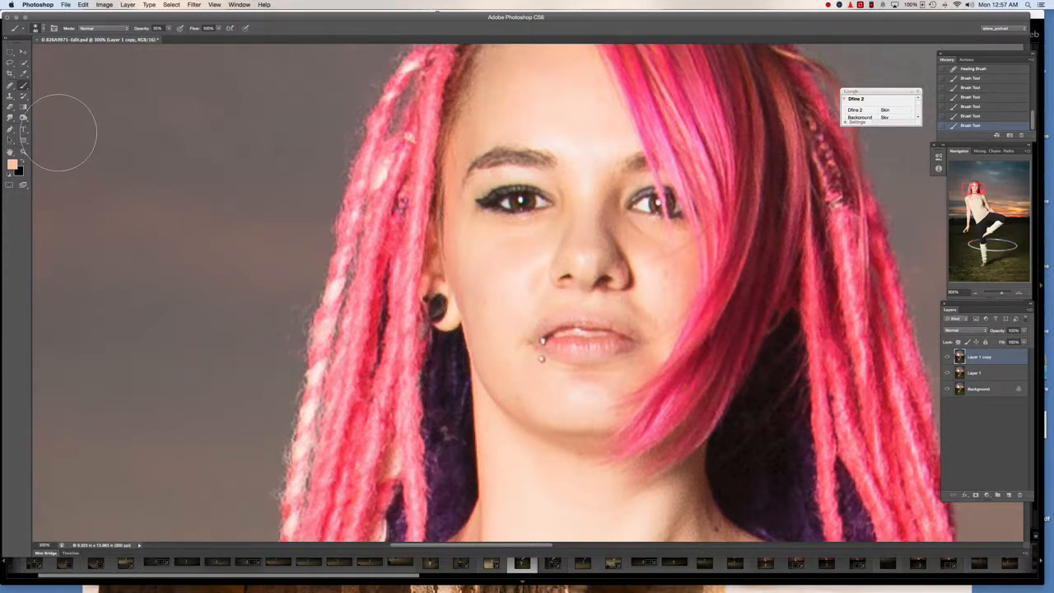
- Set the foreground color to white and the brush mode to Overlay, and brighten the fully visible eye with a smaller brush
key(d)
key(x)
click(128, 30)
click(107, 119)
key(bracketleft)
key(bracketleft)
key(bracketleft)
click(532, 199)
- Flatten the image and duplicate the resulting background layer twice
click(10, 86)
key(super+shift+e)
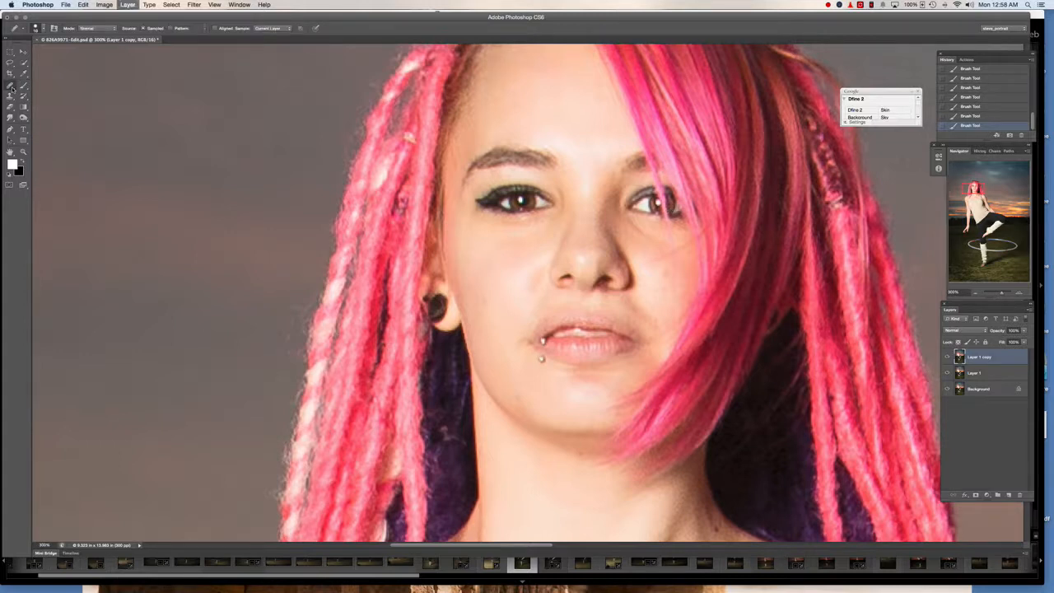
key(super+j)
key(super+j)
- Remove the small blemishes on both cheeks, beside the mouth, on the jaw and under the chin with the Spot Healing Brush
click(12, 88)
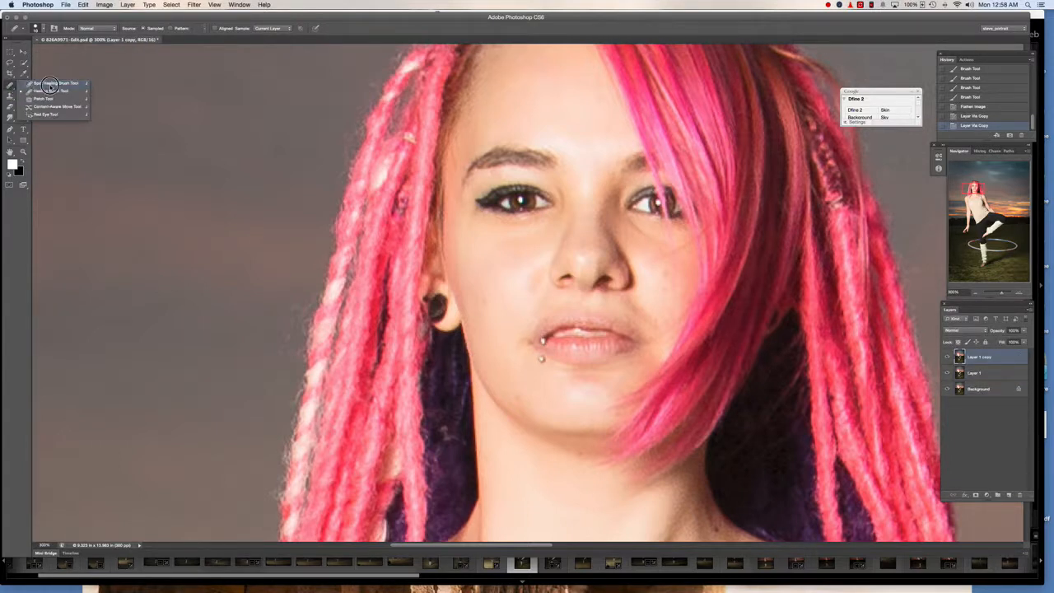
click(51, 84)
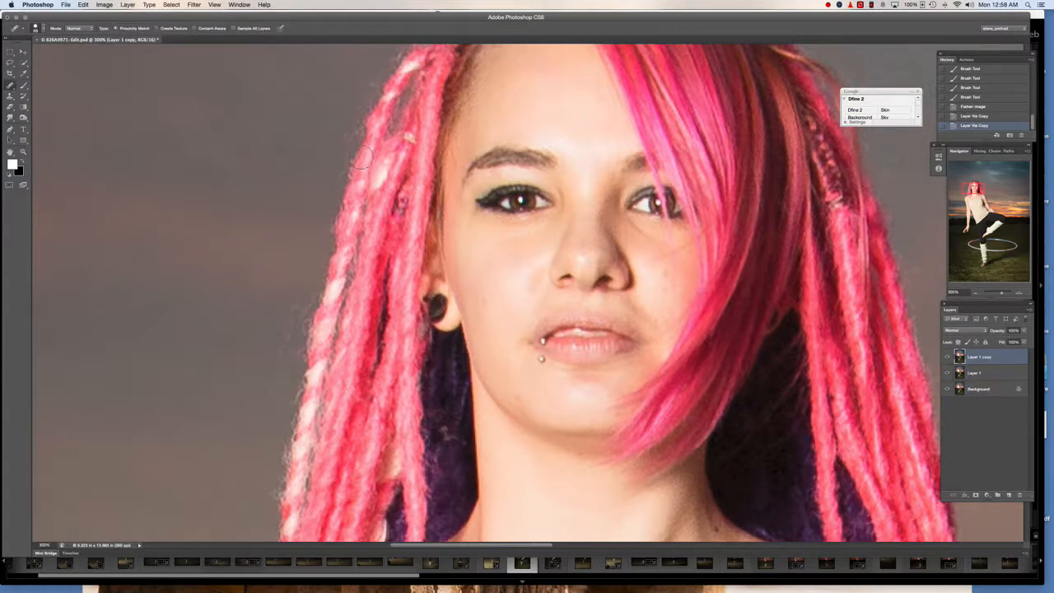
click(484, 301)
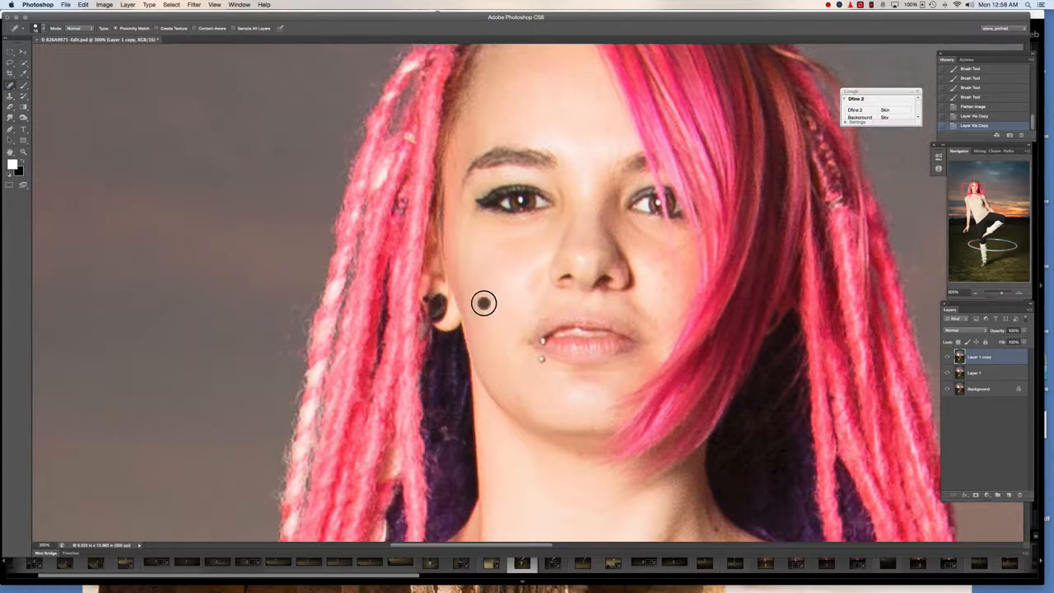
click(528, 341)
click(520, 341)
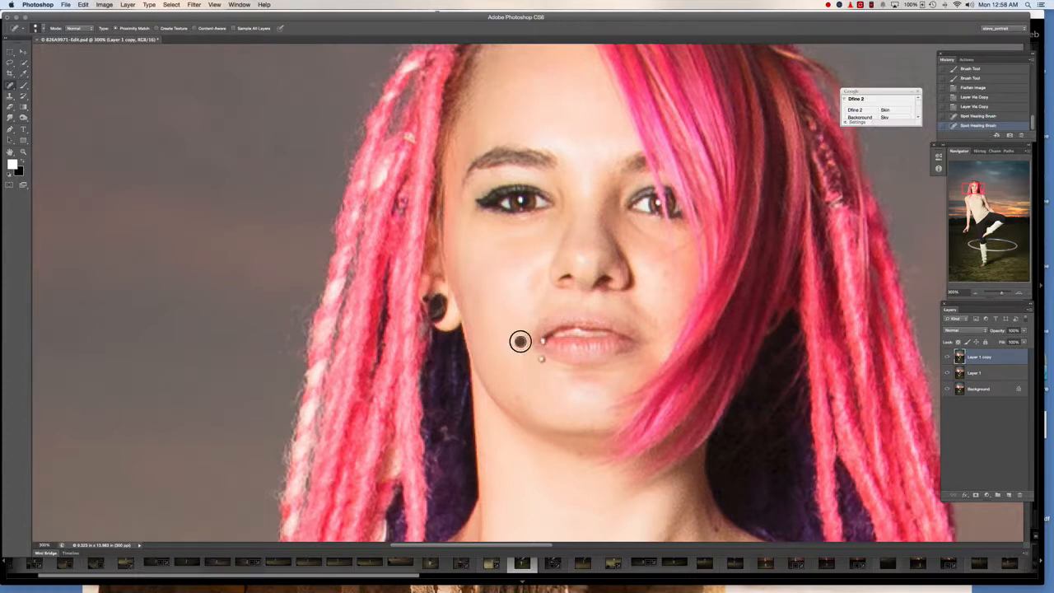
click(520, 399)
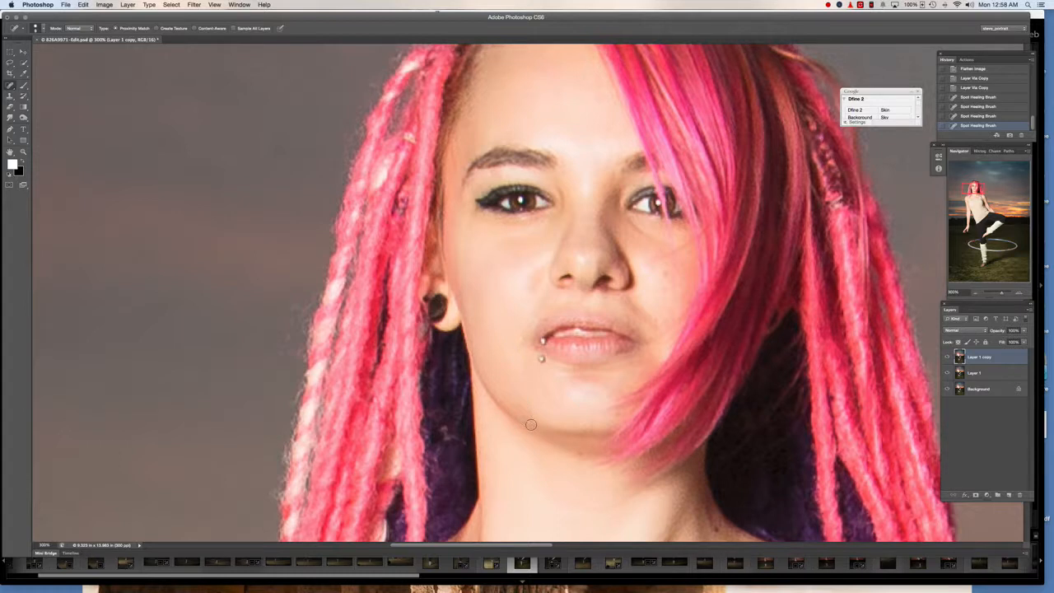
click(578, 454)
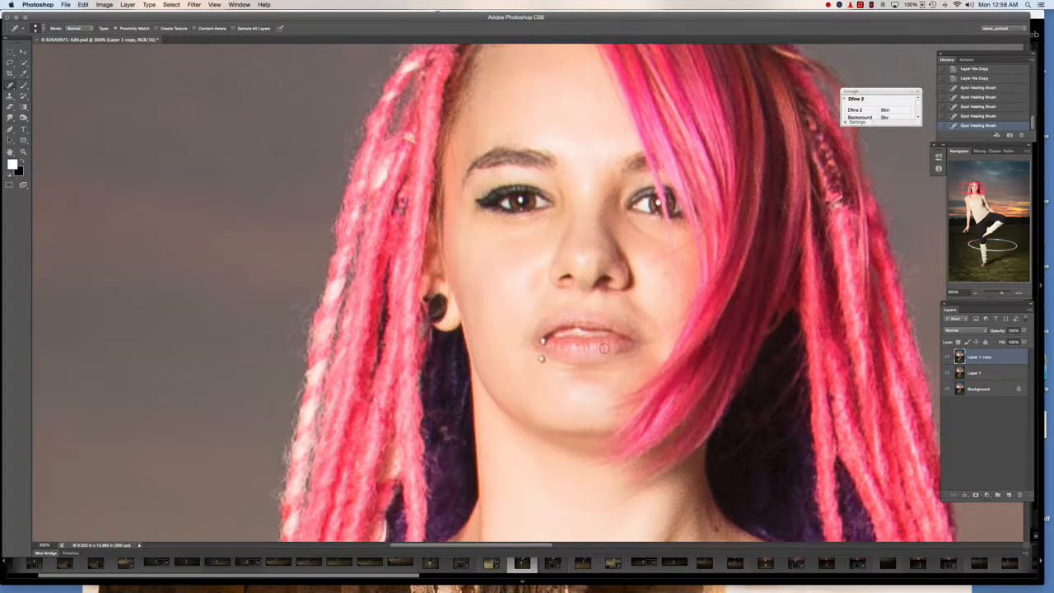
click(665, 274)
- Remove the small stains on the chest of the beige tank top with the Spot Healing Brush
scroll(659, 276, up, 2)
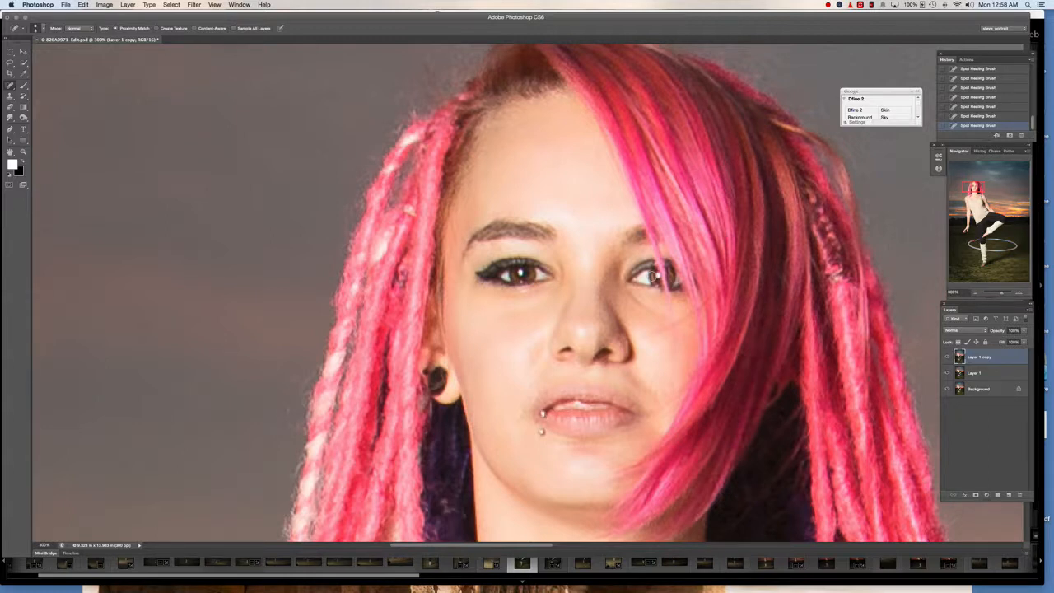
scroll(651, 277, down, 10)
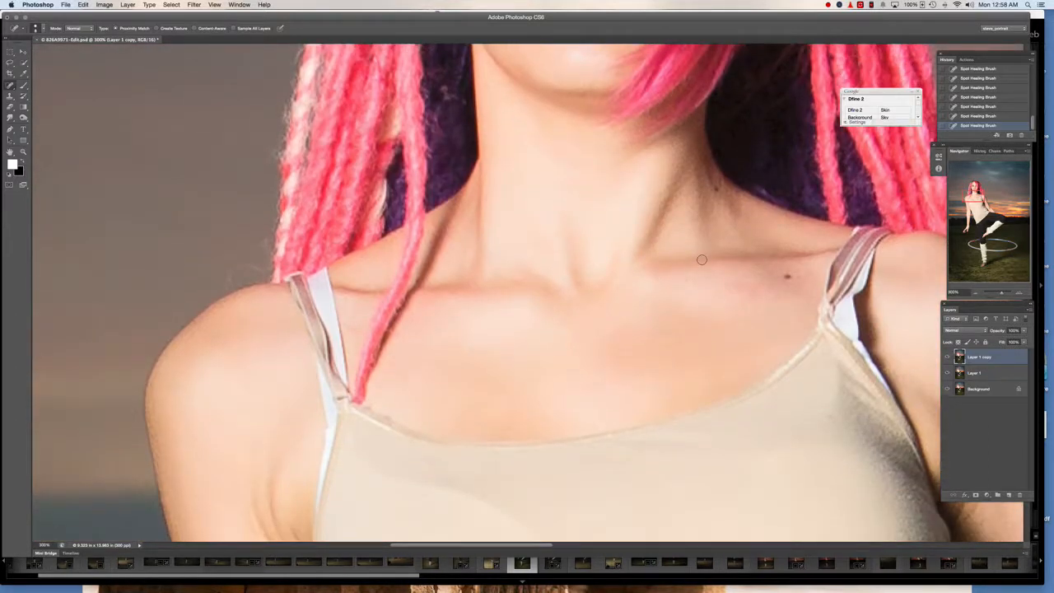
scroll(731, 278, left, 5)
scroll(731, 276, down, 6)
scroll(731, 276, right, 6)
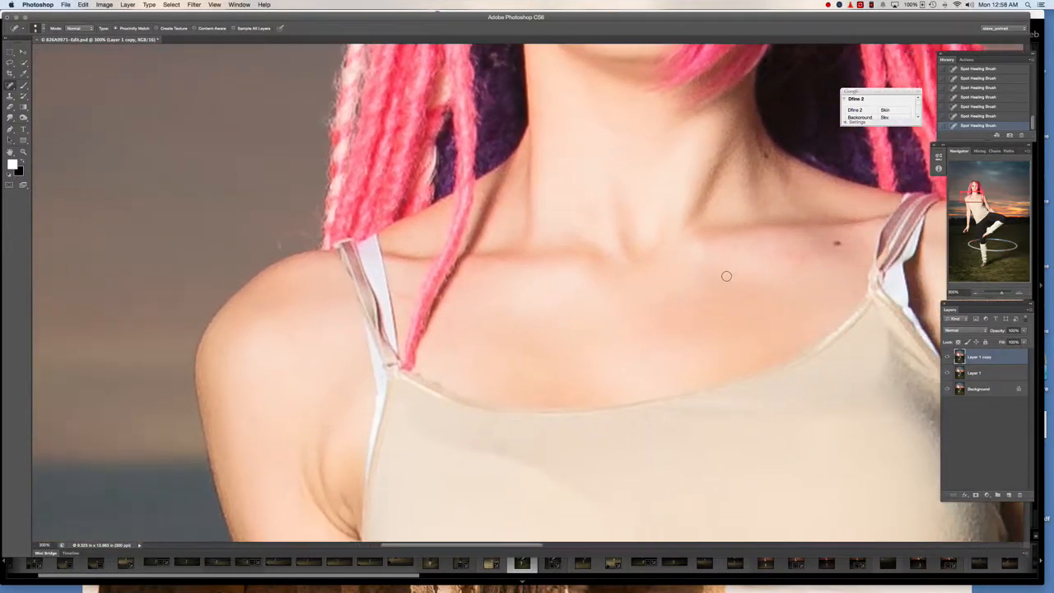
scroll(720, 273, right, 4)
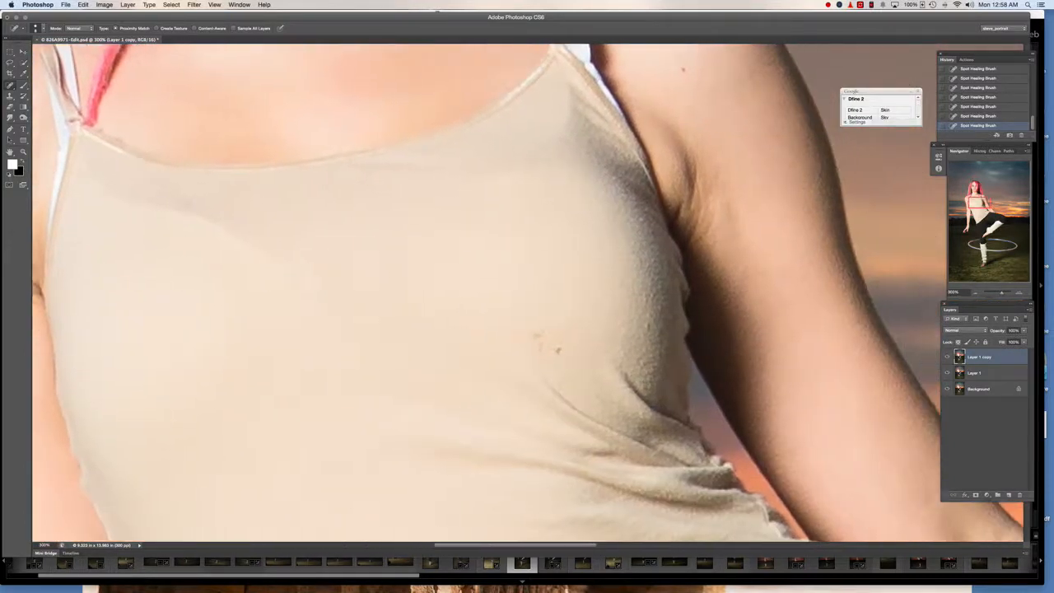
click(530, 349)
click(516, 351)
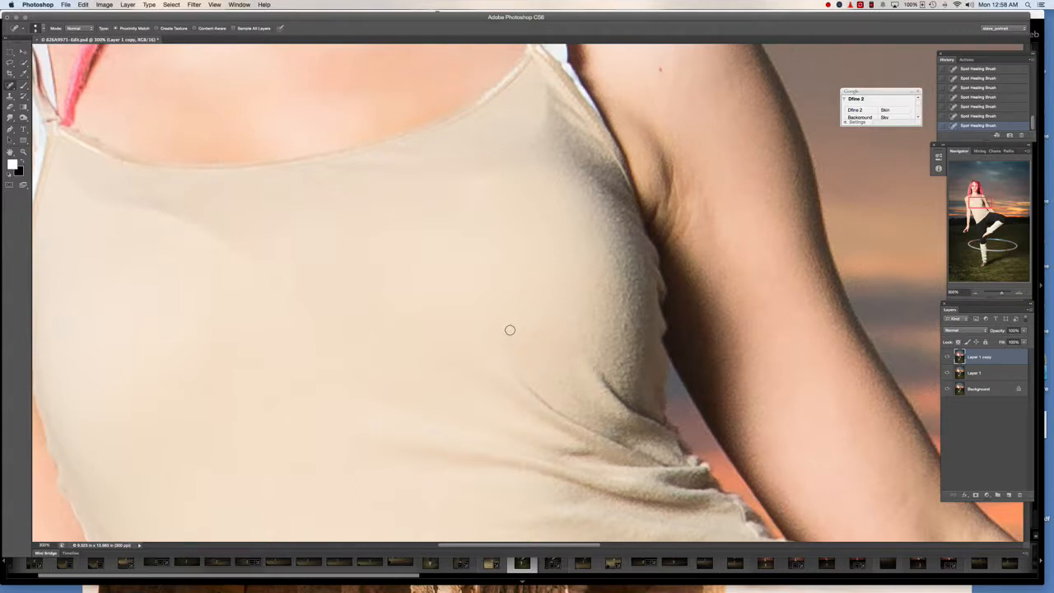
- Sample the upper-arm skin tone beside the armpit as the foreground color and set the brush mode to Normal
scroll(510, 331, up, 3)
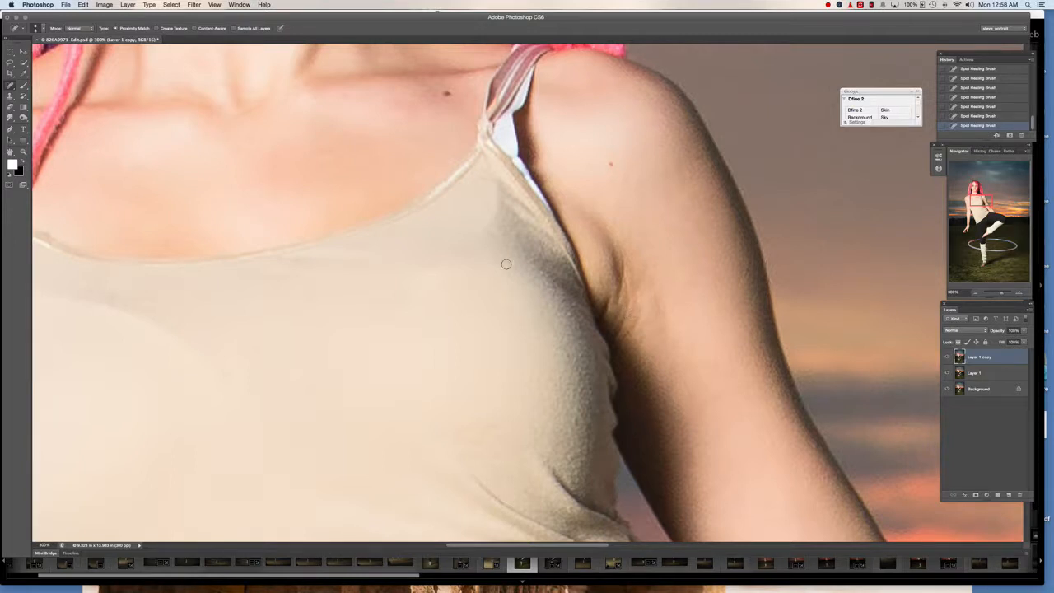
click(23, 74)
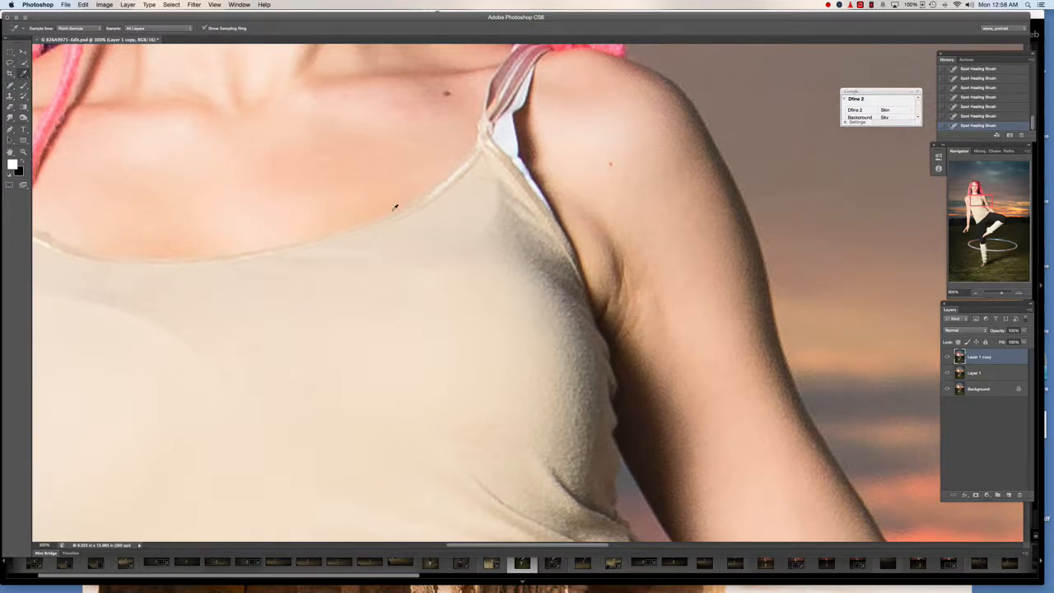
click(640, 262)
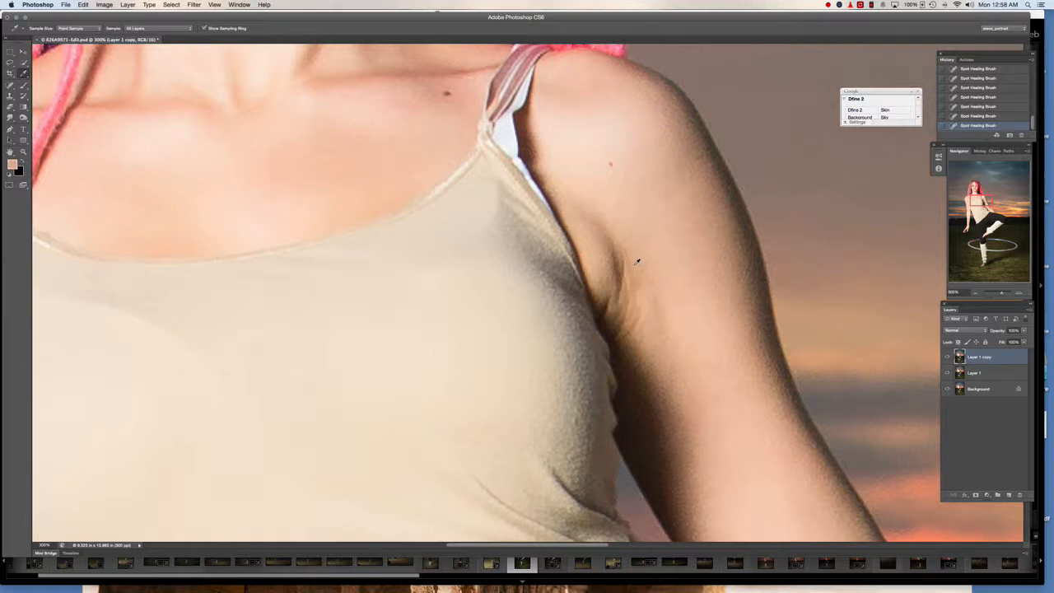
click(24, 86)
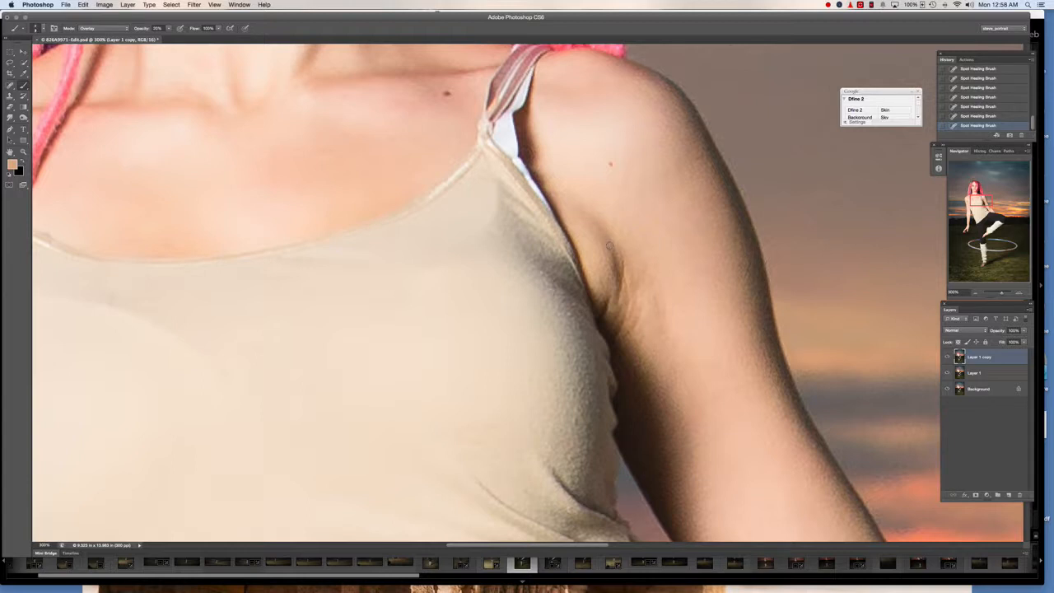
click(127, 30)
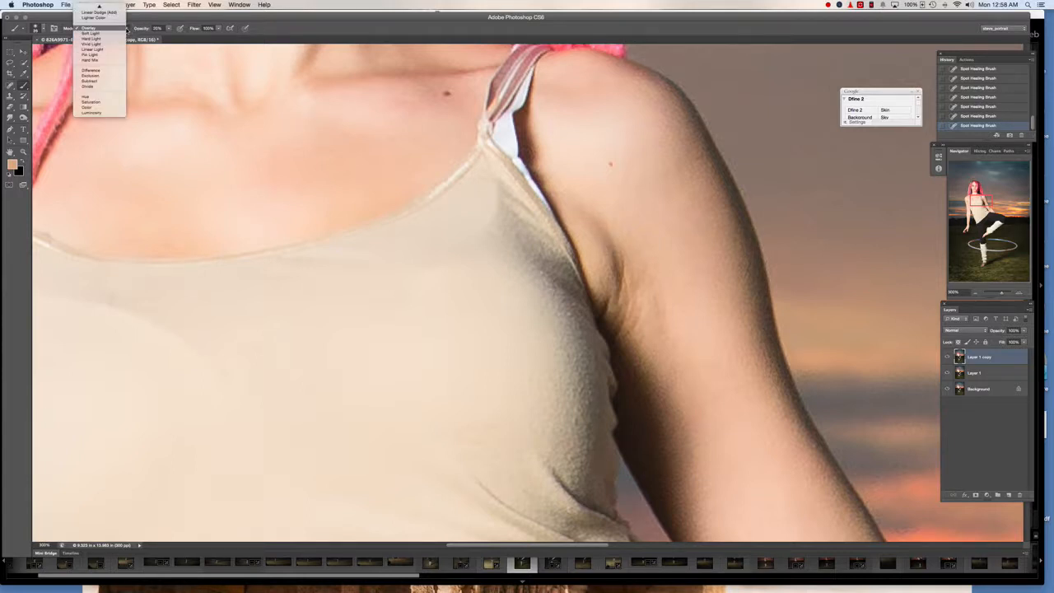
click(88, 8)
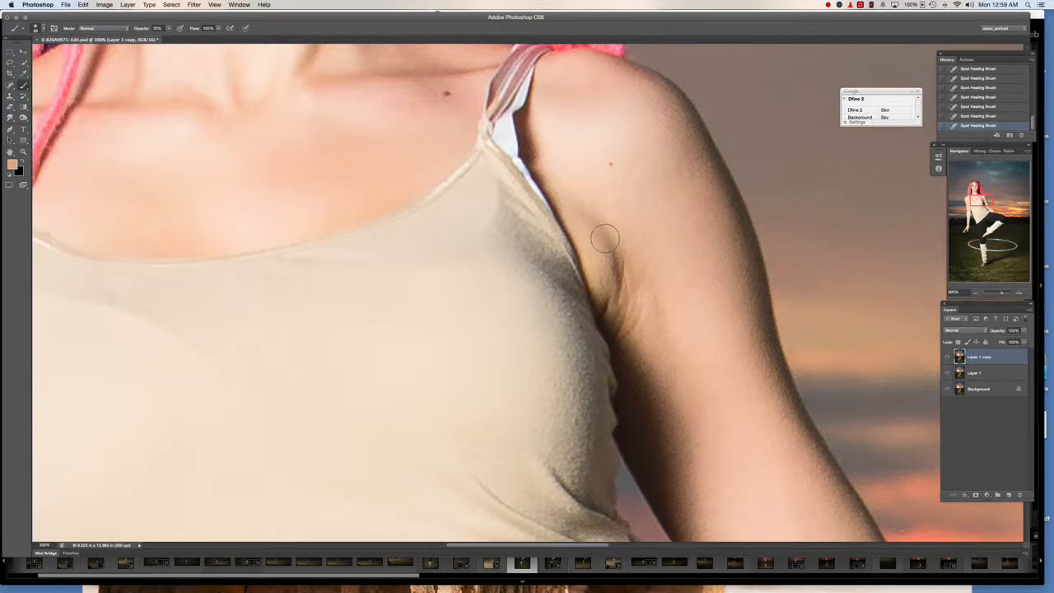
- Paint over the dark armpit crease beside the tank top with the sampled skin tone, using a slightly larger brush
mouse_move(604, 245)
mouse_down()
mouse_move(617, 278)
mouse_move(618, 259)
mouse_move(619, 299)
mouse_move(618, 255)
mouse_move(618, 297)
mouse_move(595, 221)
mouse_up()
key(bracketright)
click(977, 294)
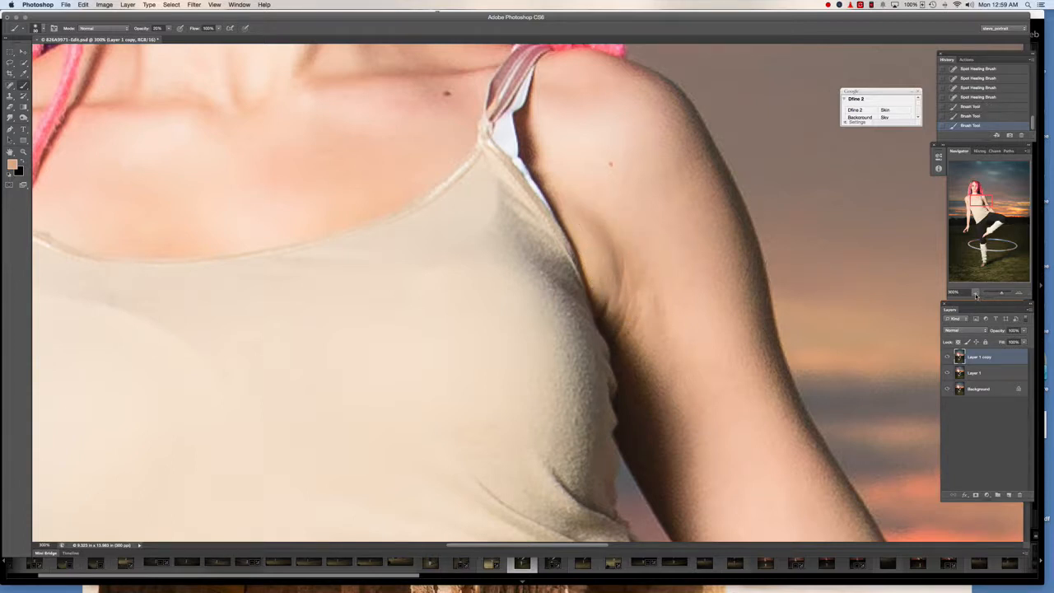
click(977, 294)
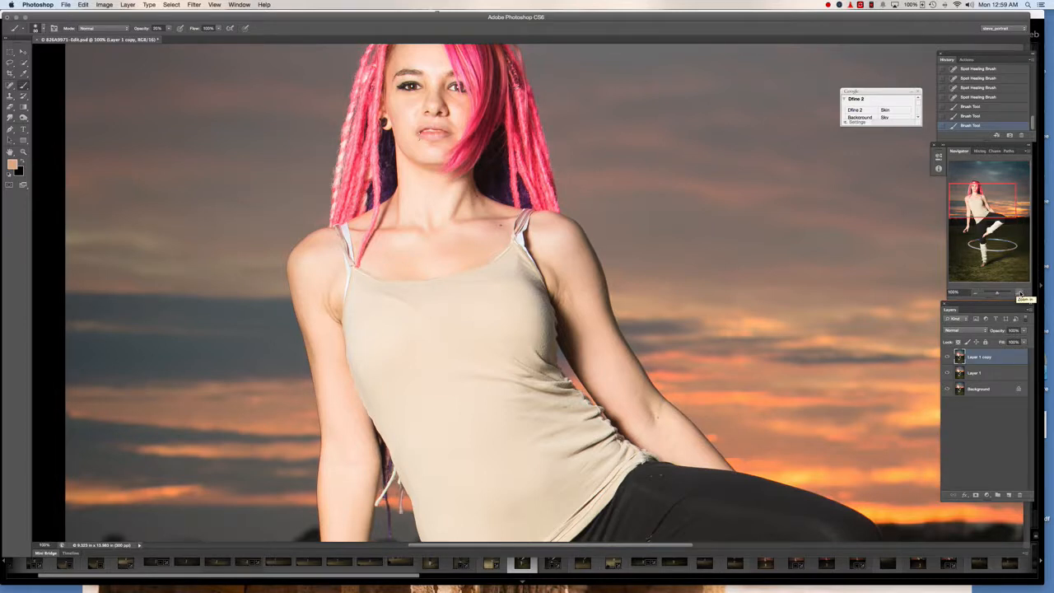
click(1022, 294)
click(1021, 294)
- Select the Patch tool, flatten the image and duplicate the background layer twice for work on the opposite armpit
scroll(397, 270, left, 10)
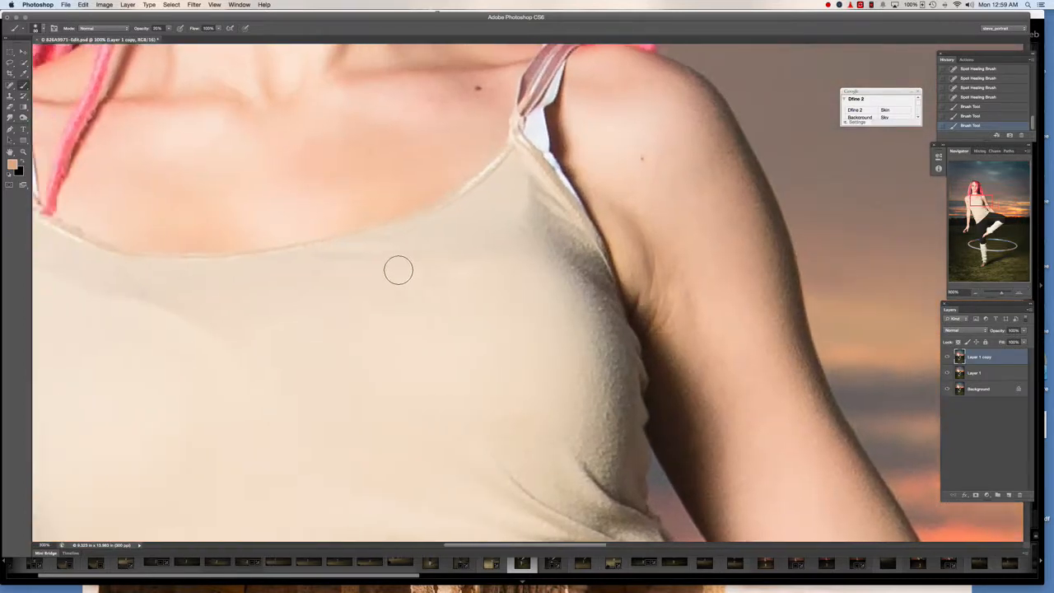
scroll(397, 270, down, 5)
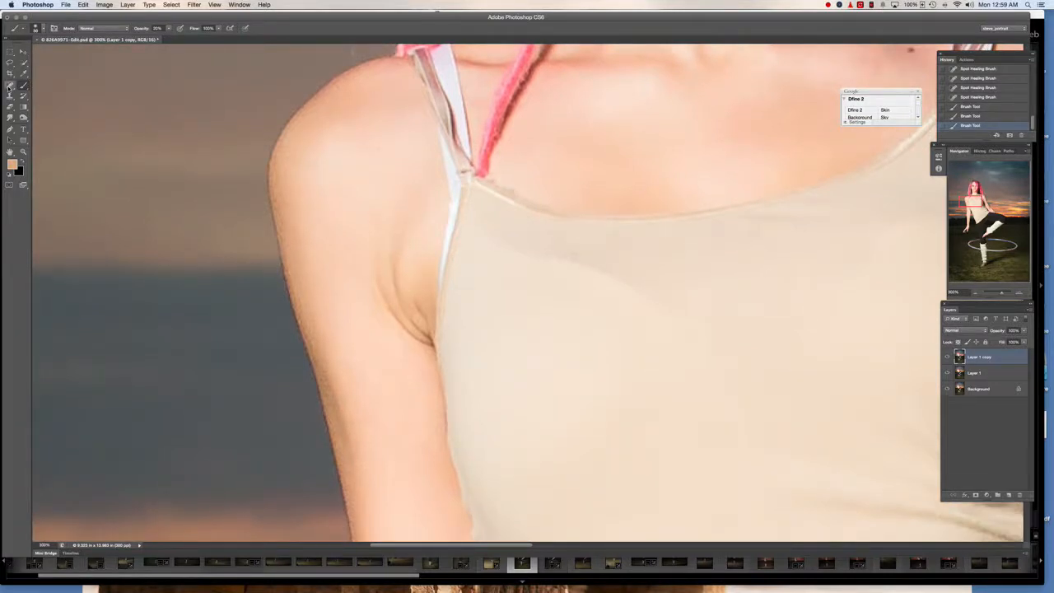
click(10, 86)
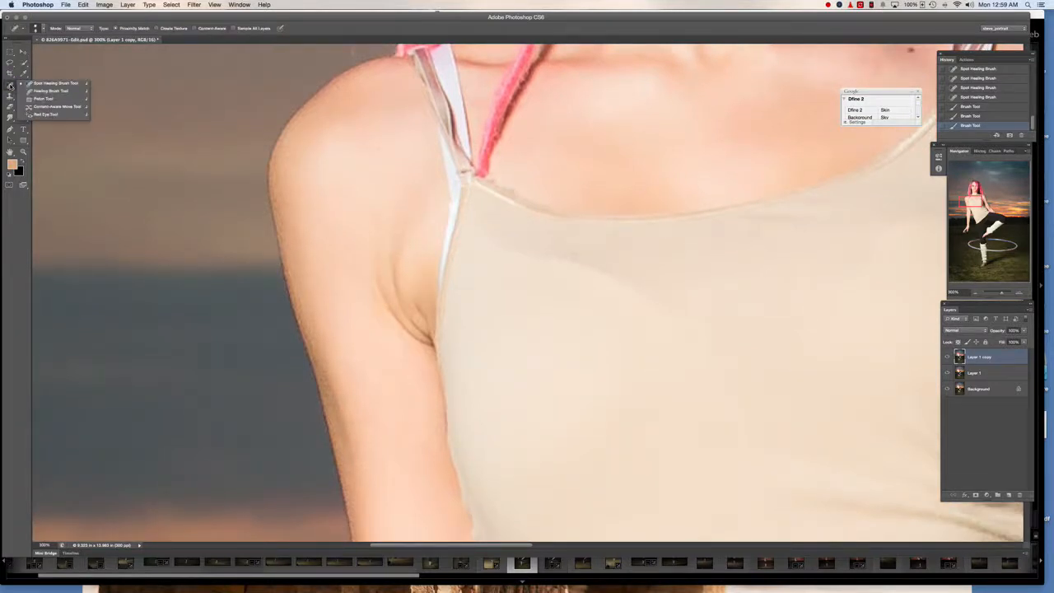
click(45, 99)
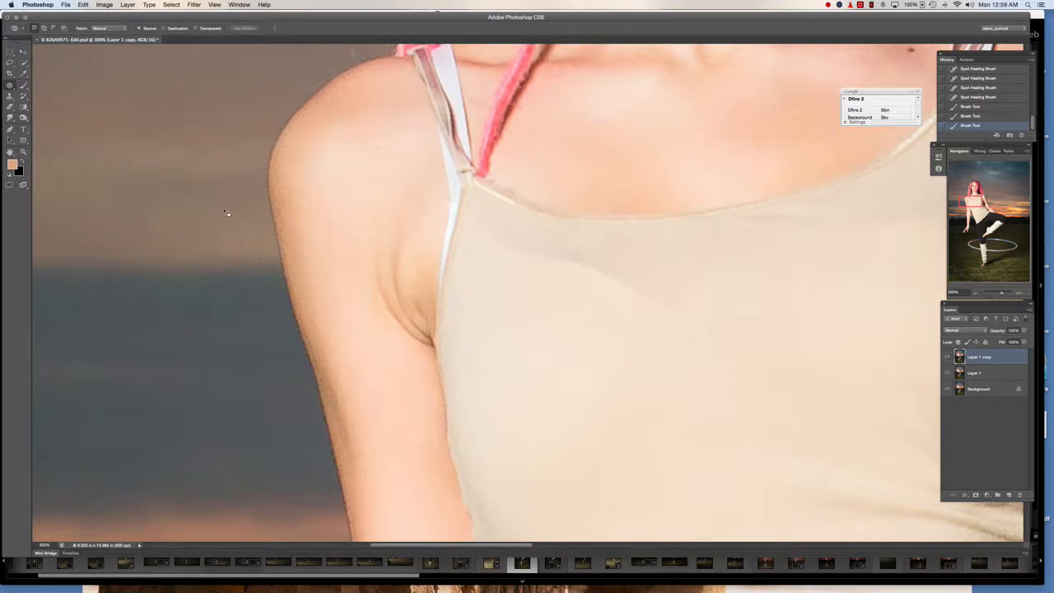
key(super+shift+e)
key(super+j)
key(super+j)
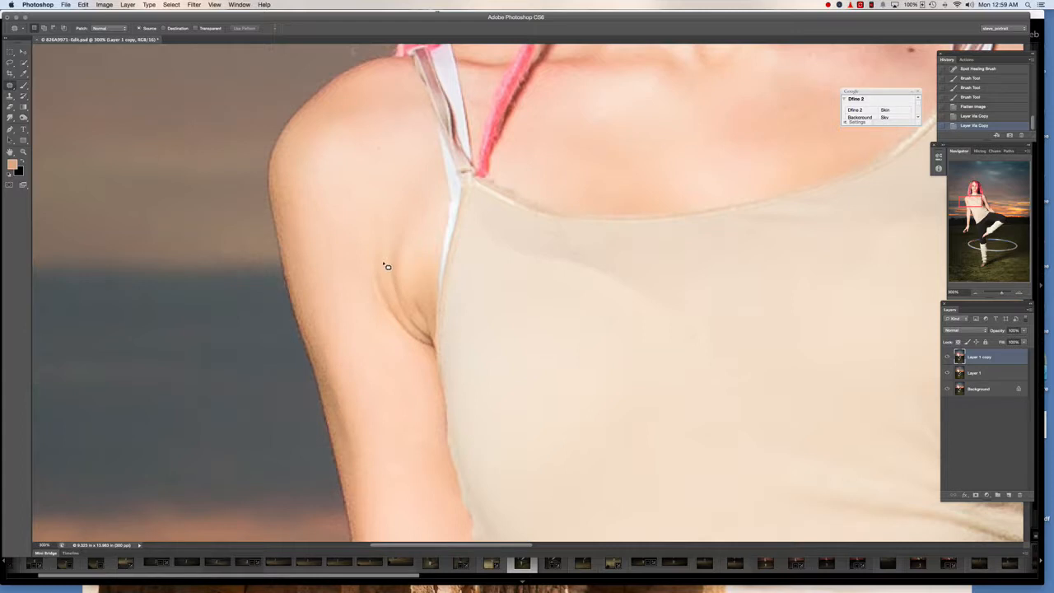
- Patch the creases at the opposite armpit with smooth arm skin, deselect, and lower the top layer's opacity to soften the patch
mouse_move(383, 264)
mouse_down()
mouse_move(395, 314)
mouse_move(432, 346)
mouse_move(406, 338)
mouse_move(384, 309)
mouse_move(372, 281)
mouse_move(379, 259)
mouse_move(361, 285)
mouse_move(406, 263)
mouse_move(432, 340)
mouse_move(395, 308)
mouse_move(384, 267)
mouse_move(391, 238)
mouse_move(410, 237)
mouse_move(365, 231)
mouse_up()
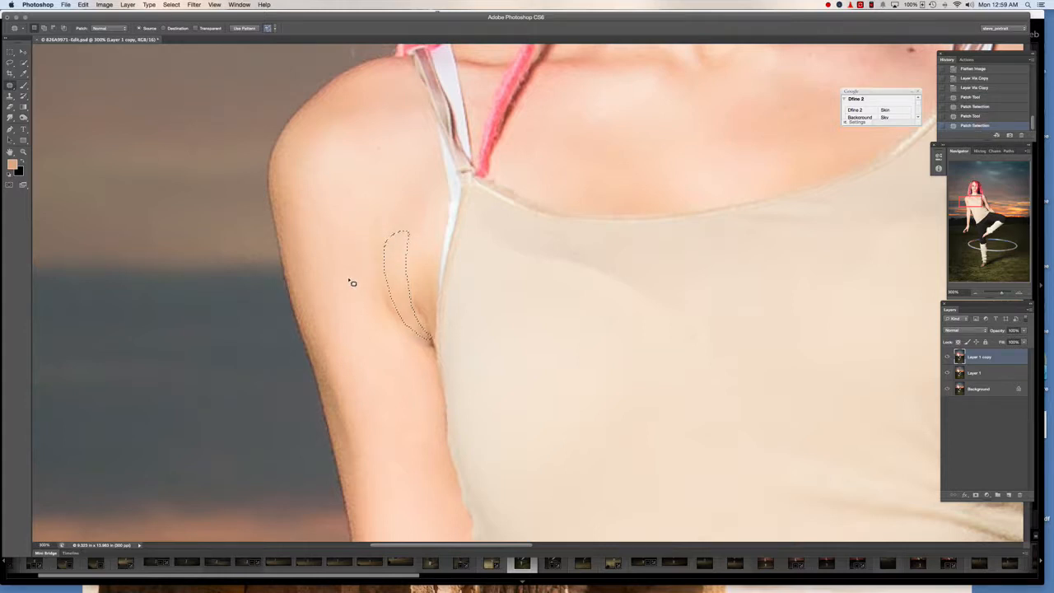
click(169, 5)
click(171, 22)
click(1024, 331)
drag(1026, 341, 1006, 339)
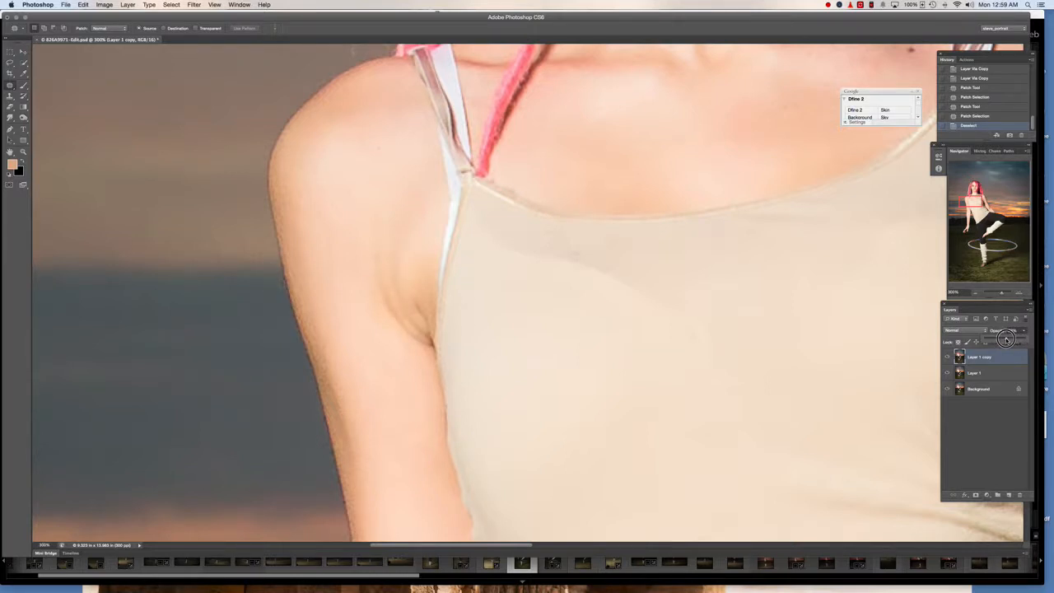
drag(1005, 339, 1005, 340)
- Flatten the softened patch into the background and duplicate the background layer twice
key(super+shift+e)
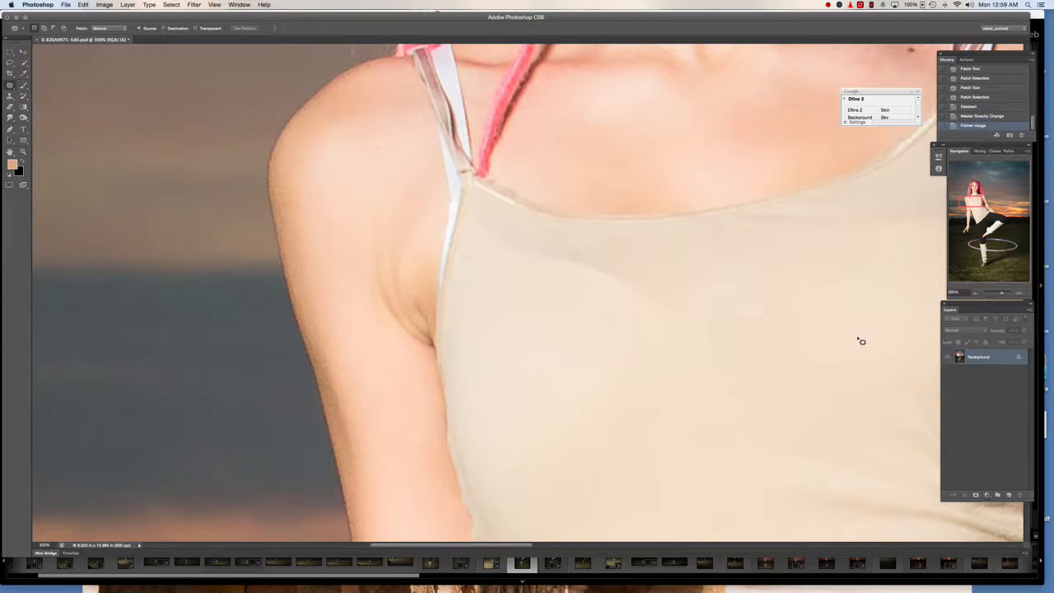
key(super+j)
key(super+j)
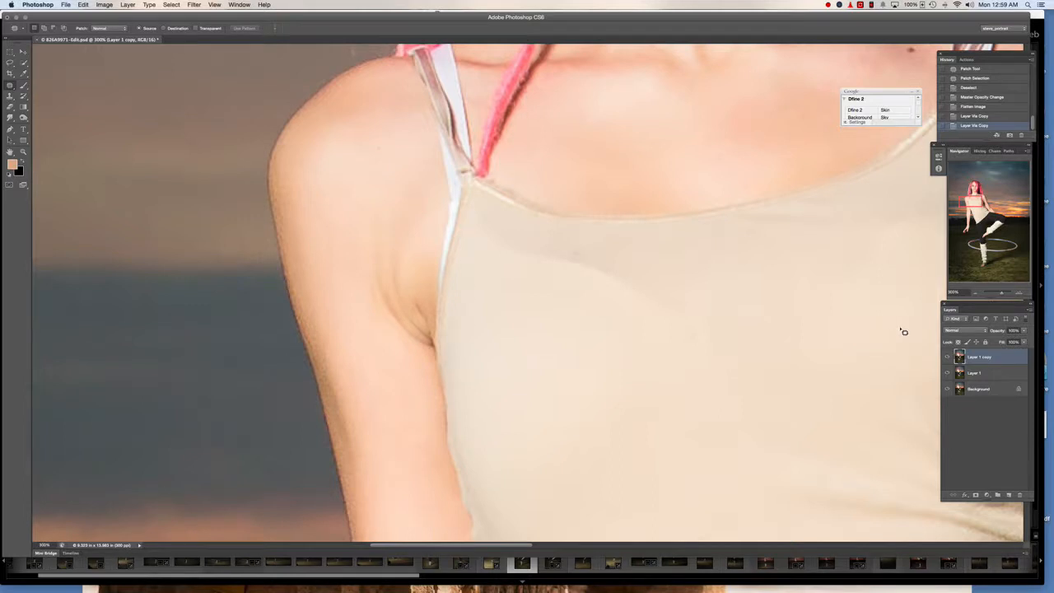
- Patch the diagonal shadow line across the chest of the beige tank top with smooth fabric from just below
click(976, 293)
click(976, 293)
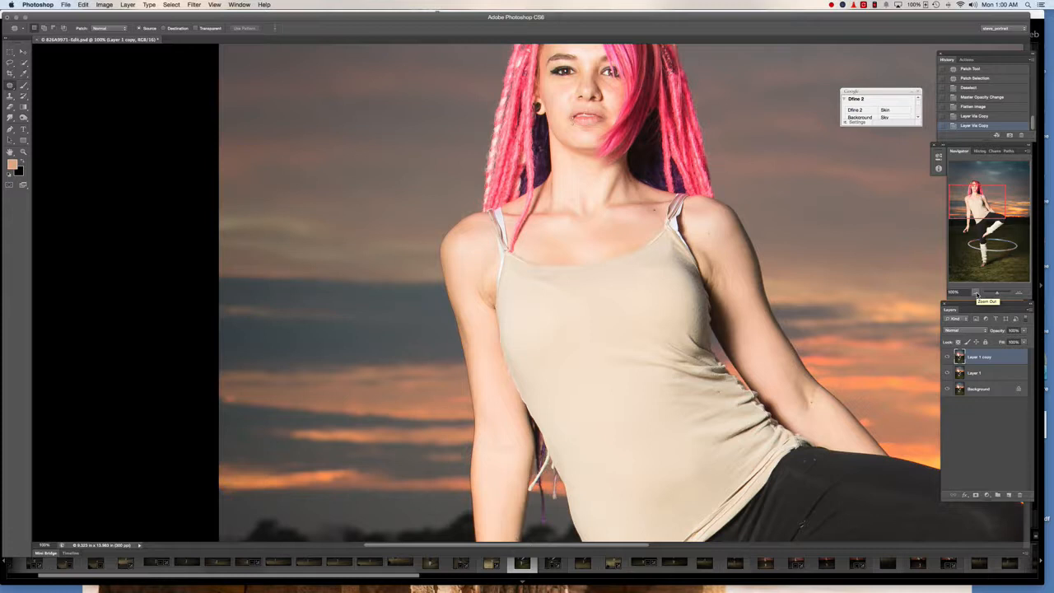
click(1019, 294)
click(1019, 294)
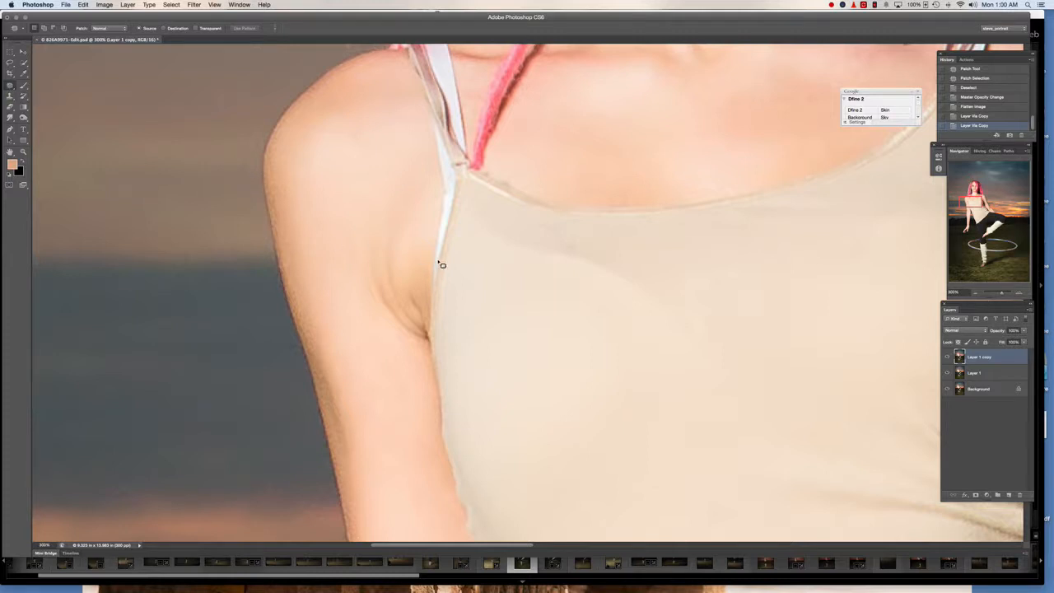
mouse_move(507, 248)
mouse_down()
mouse_move(715, 318)
mouse_move(682, 283)
mouse_move(615, 254)
mouse_move(502, 247)
mouse_up()
drag(635, 277, 630, 318)
scroll(631, 317, right, 10)
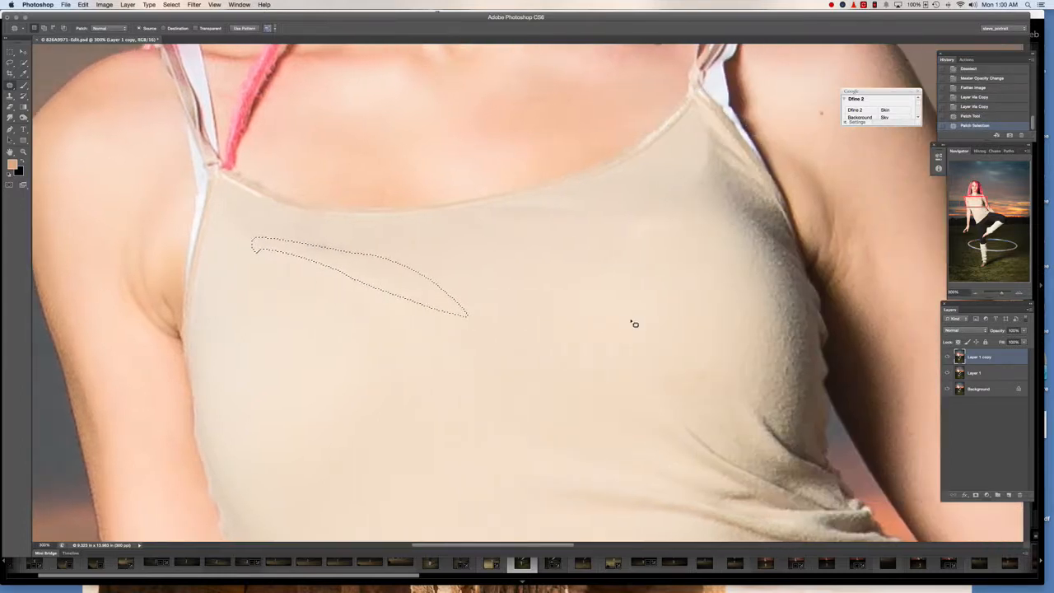
- Patch the small crease on the tank top below the shoulder strap with nearby fabric and clear the selection
click(693, 150)
mouse_move(694, 151)
mouse_down()
mouse_move(681, 179)
mouse_move(675, 134)
mouse_move(692, 123)
mouse_move(689, 159)
mouse_move(642, 203)
mouse_up()
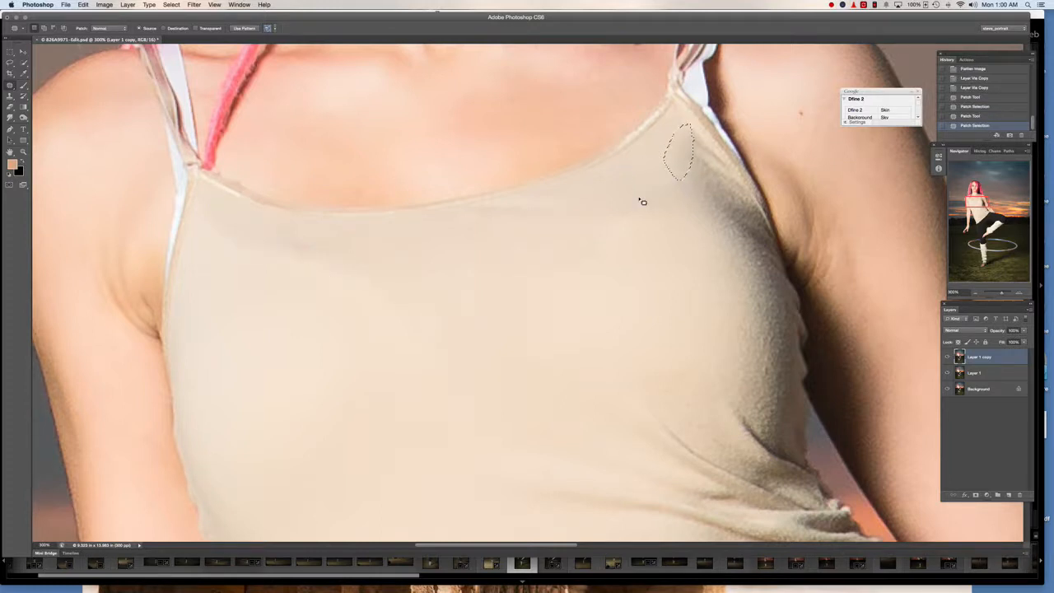
click(171, 5)
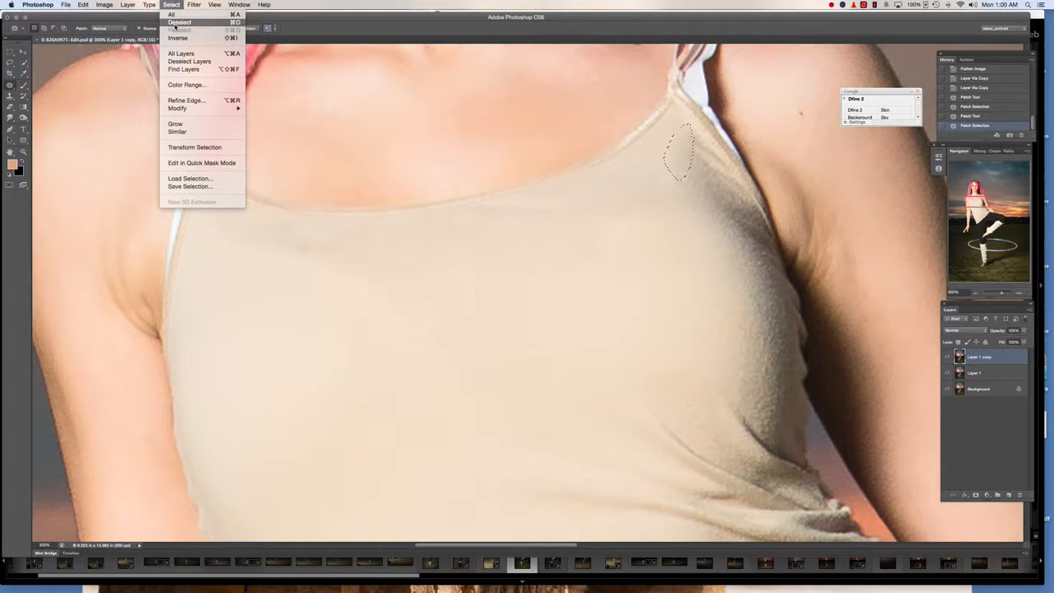
click(175, 23)
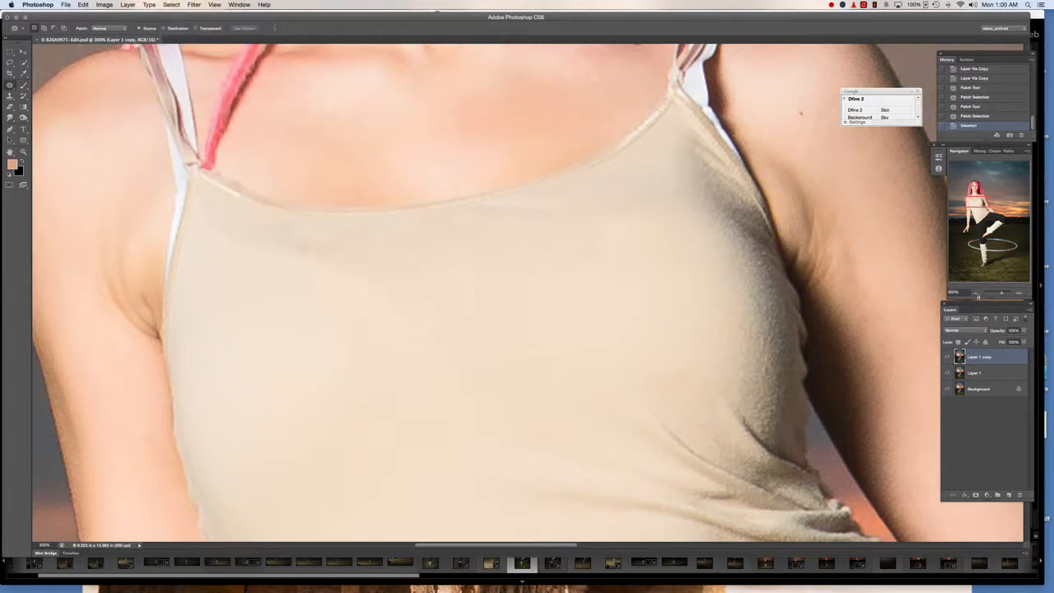
click(976, 293)
click(976, 294)
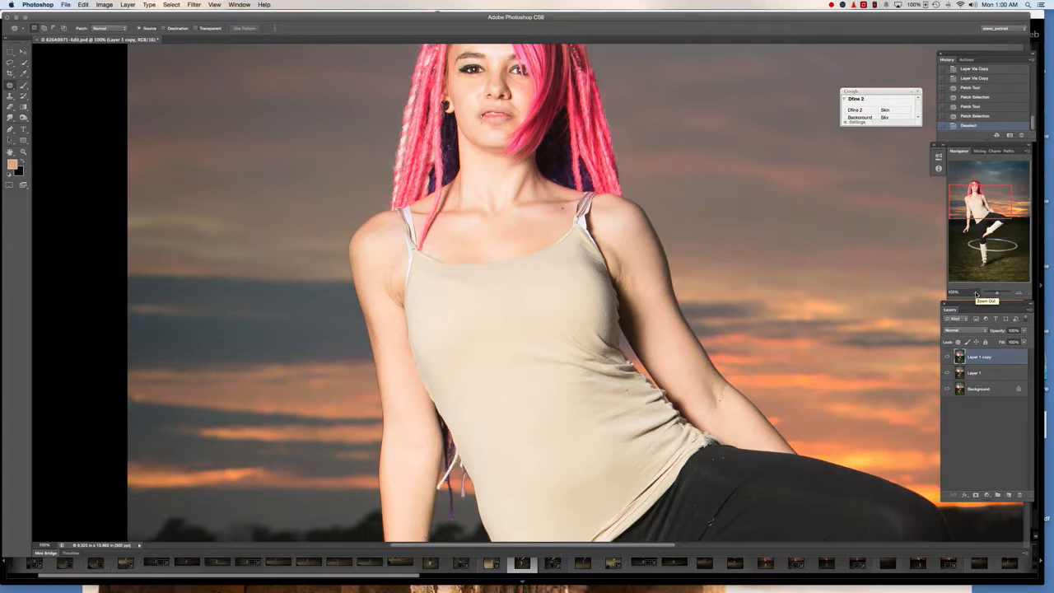
click(976, 293)
click(976, 293)
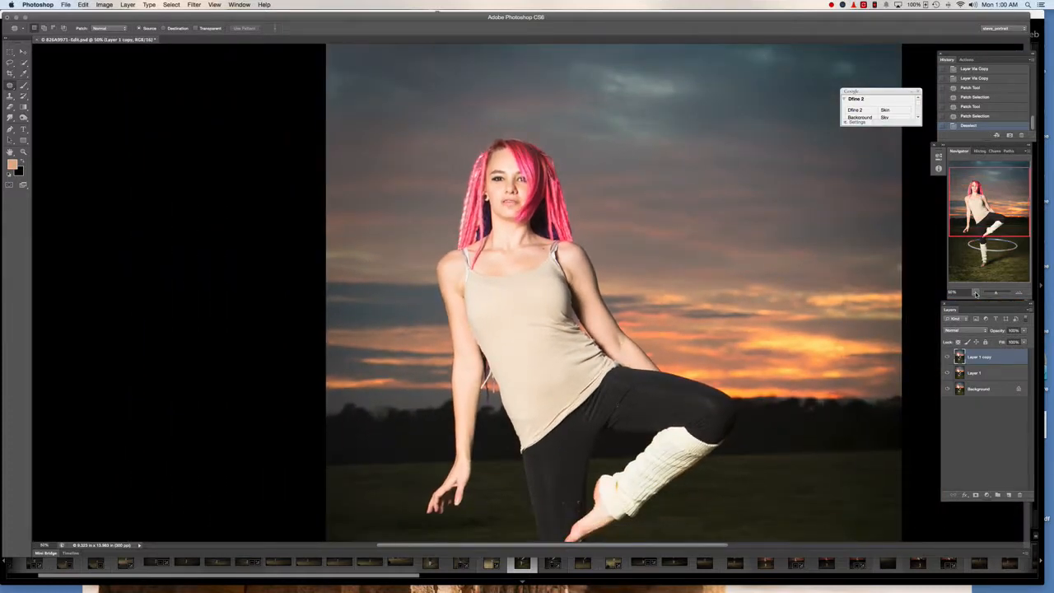
- Remove the specks and debris on the hip and upper thigh of the black leggings with the Spot Healing Brush
click(1020, 294)
click(1020, 294)
click(1019, 293)
scroll(628, 322, down, 10)
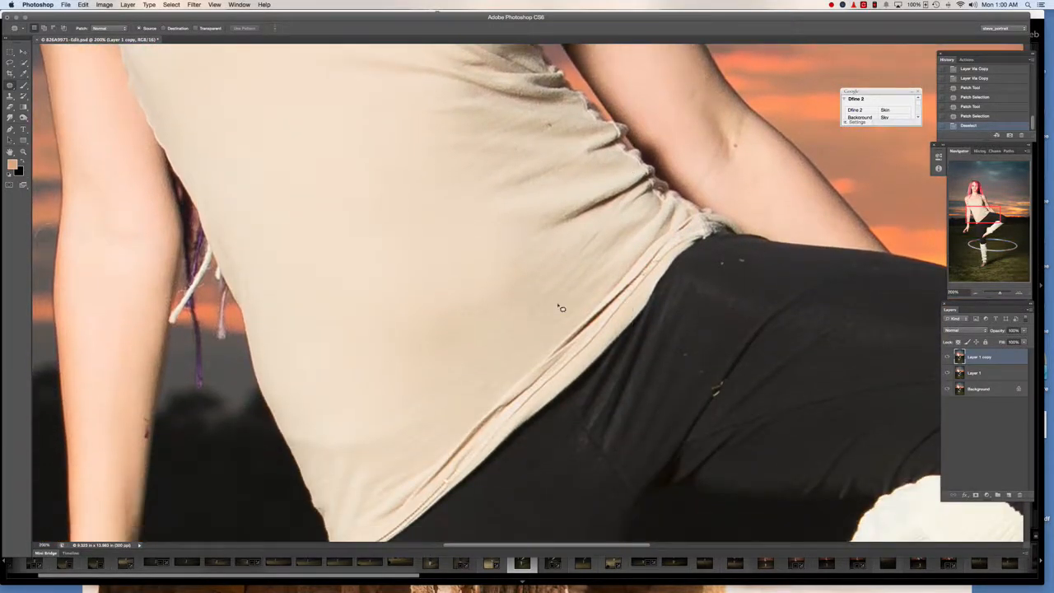
click(9, 85)
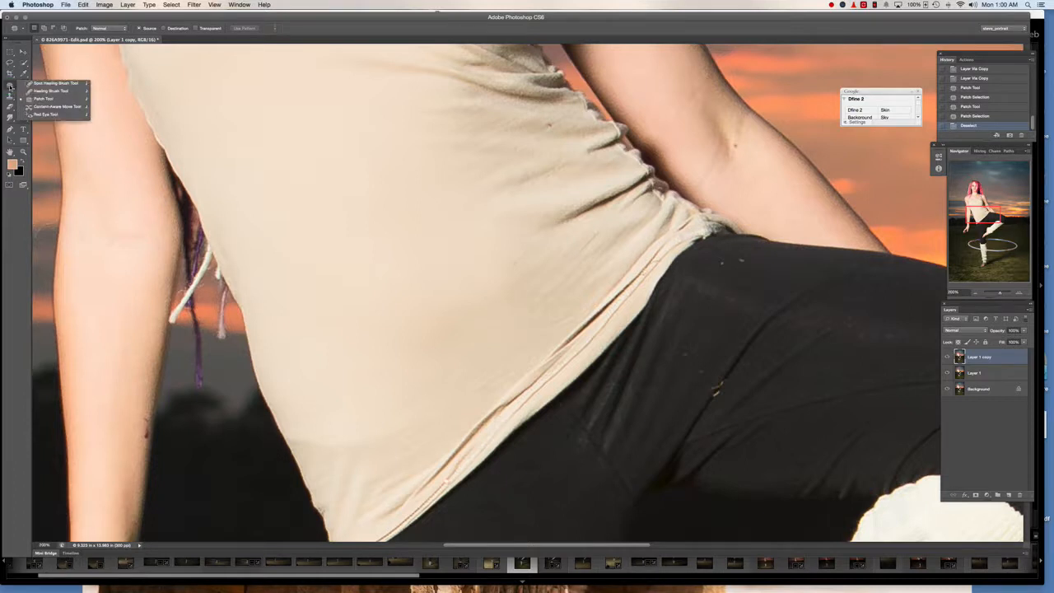
click(45, 83)
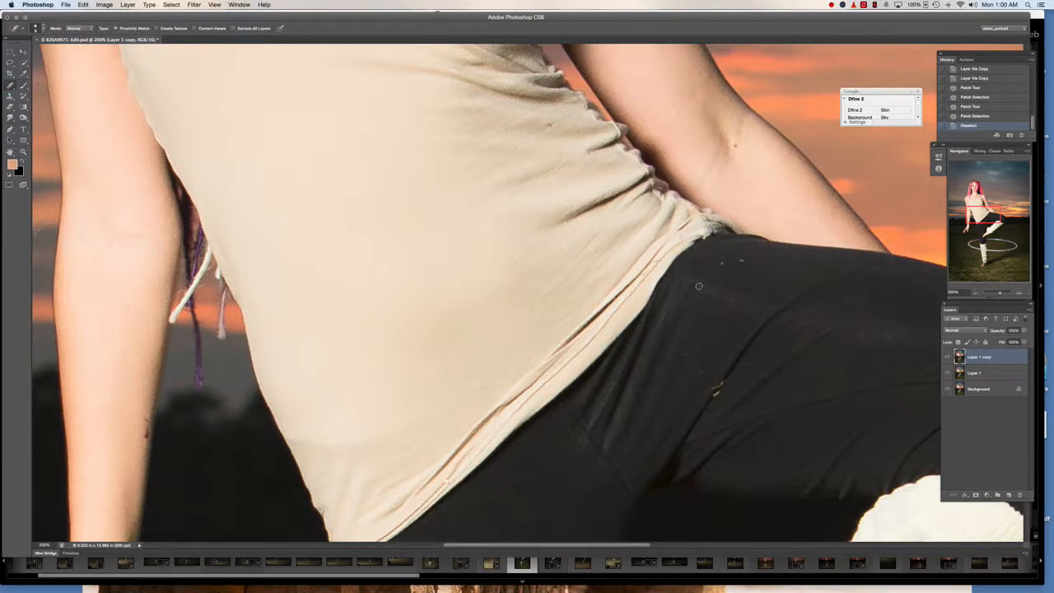
click(723, 263)
click(746, 262)
click(686, 361)
click(718, 386)
click(708, 385)
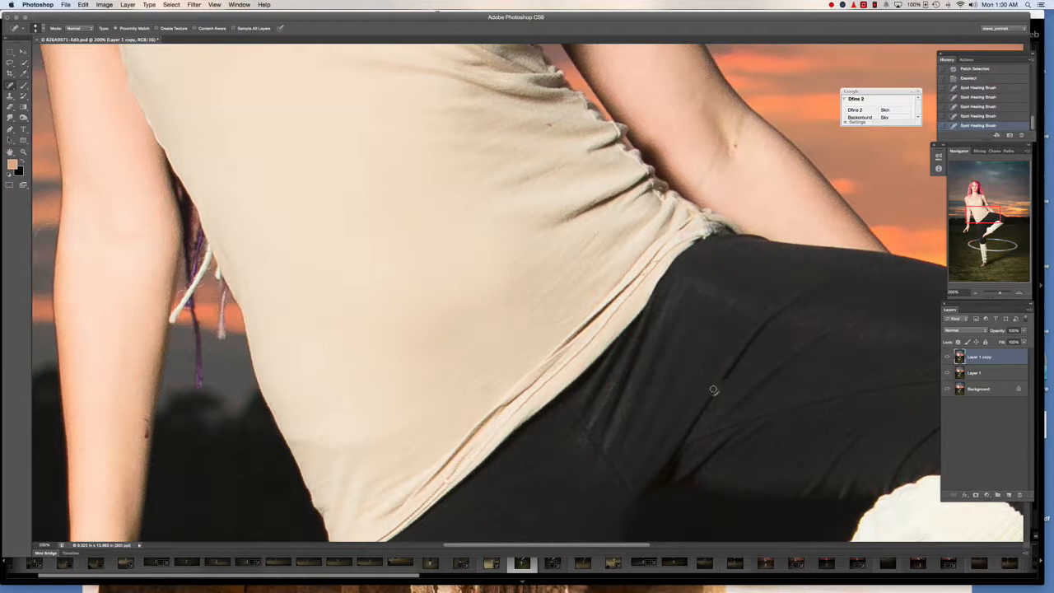
click(710, 394)
click(718, 388)
- Remove the grass debris on the standing leg of the black leggings near the raised foot with the Spot Healing Brush
scroll(673, 383, down, 10)
scroll(673, 383, right, 5)
scroll(671, 381, down, 5)
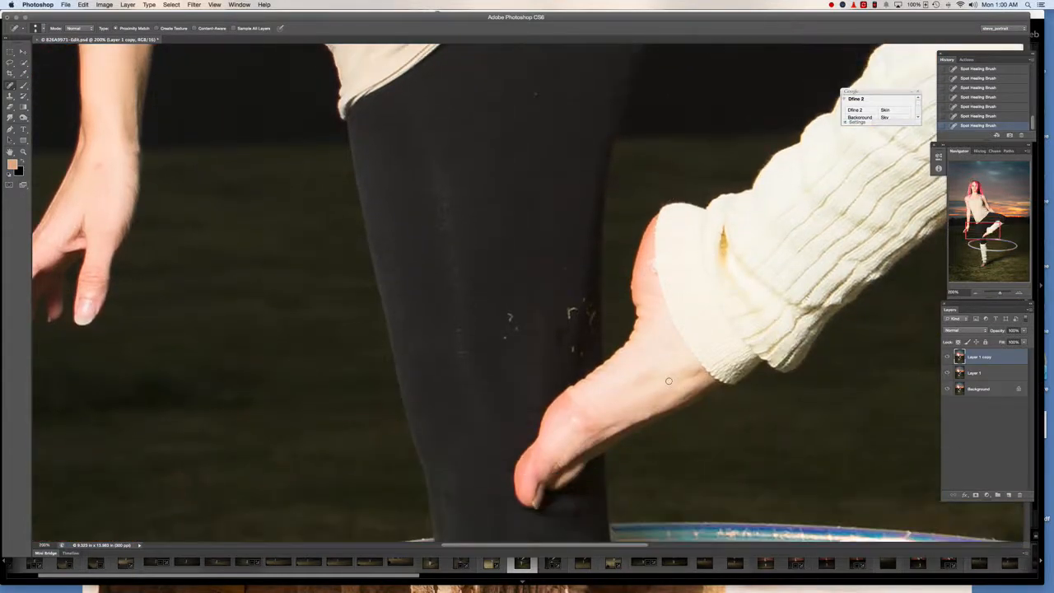
click(506, 330)
key(])
click(574, 350)
scroll(505, 341, down, 3)
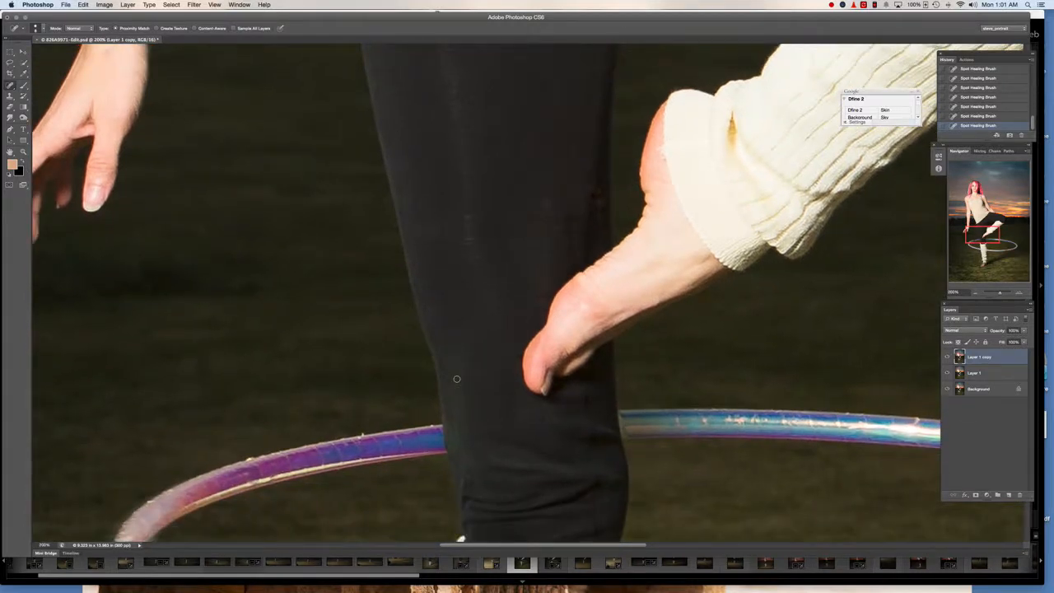
- Examine the standing foot and surrounding grass for leftover blemishes, and review the whole image at 25% zoom
scroll(456, 379, down, 10)
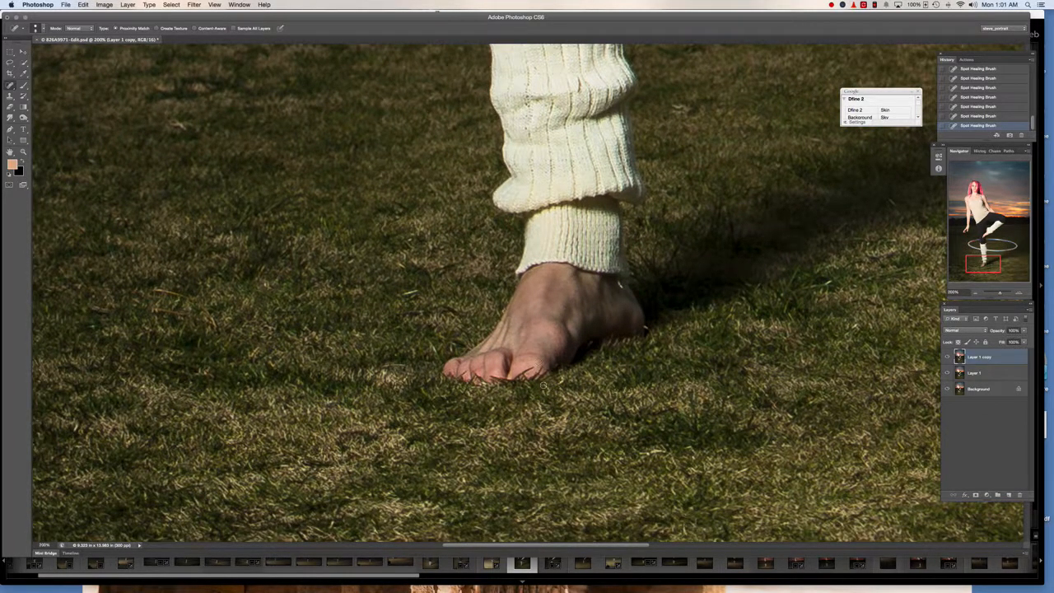
scroll(544, 386, right, 3)
scroll(544, 386, up, 1)
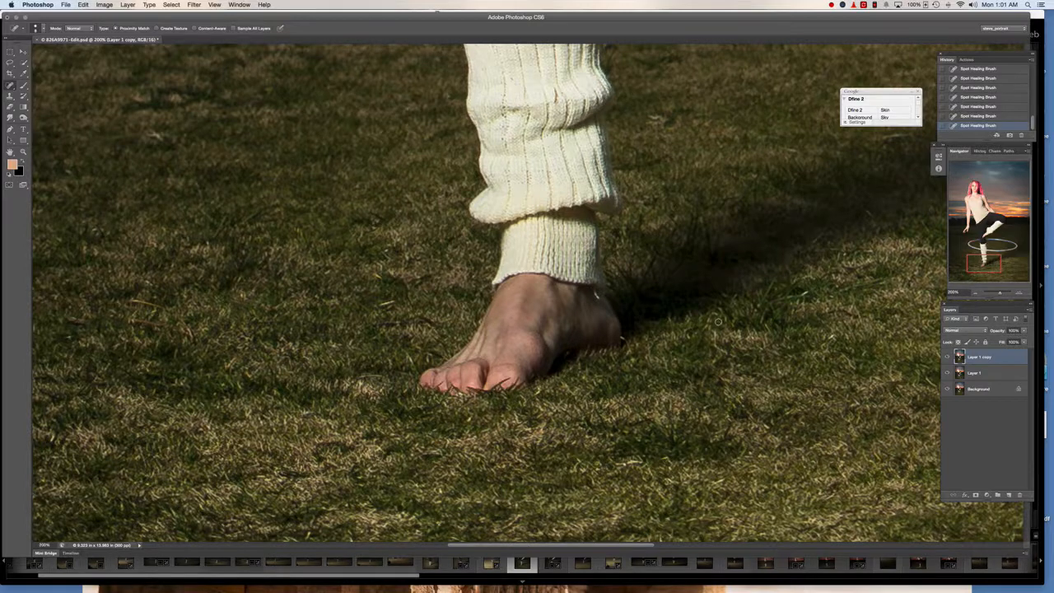
click(976, 292)
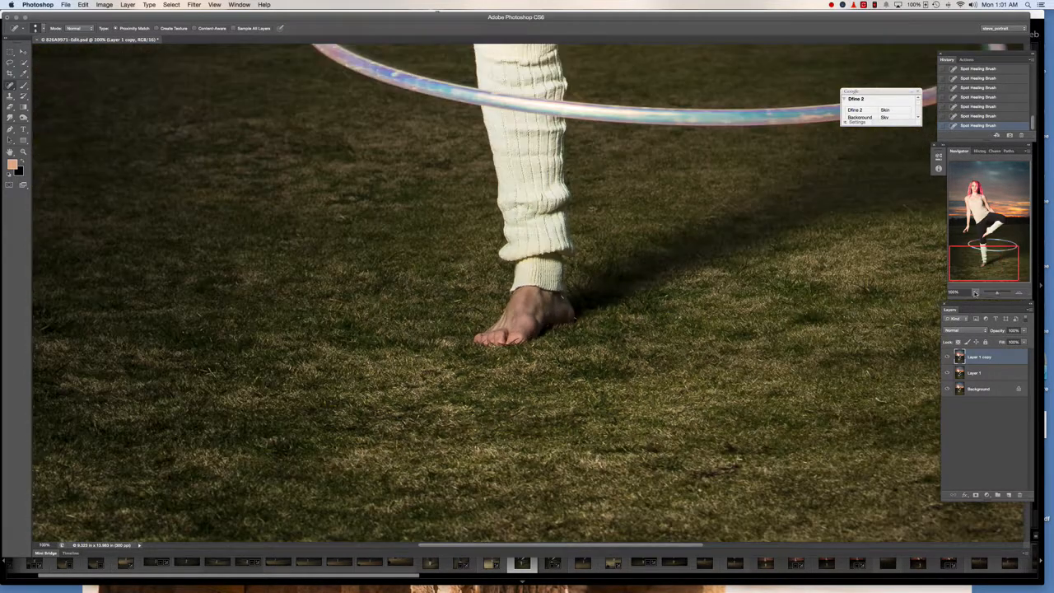
click(976, 292)
click(976, 293)
click(976, 292)
click(976, 293)
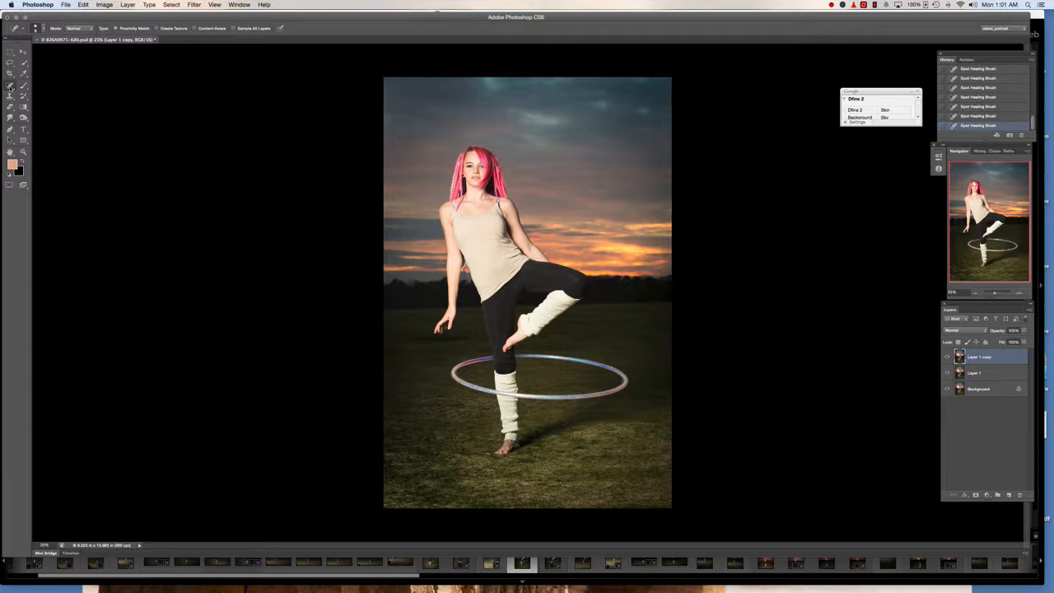
- Flatten the retouched image and duplicate it onto two new layers
key(super+shift+f)
key(super+j)
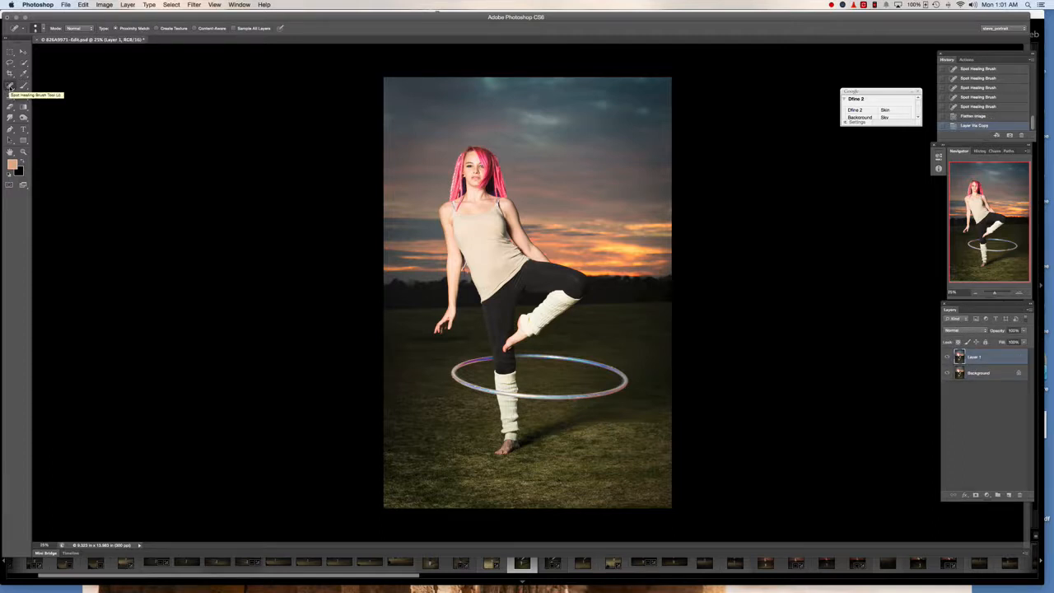
key(super+j)
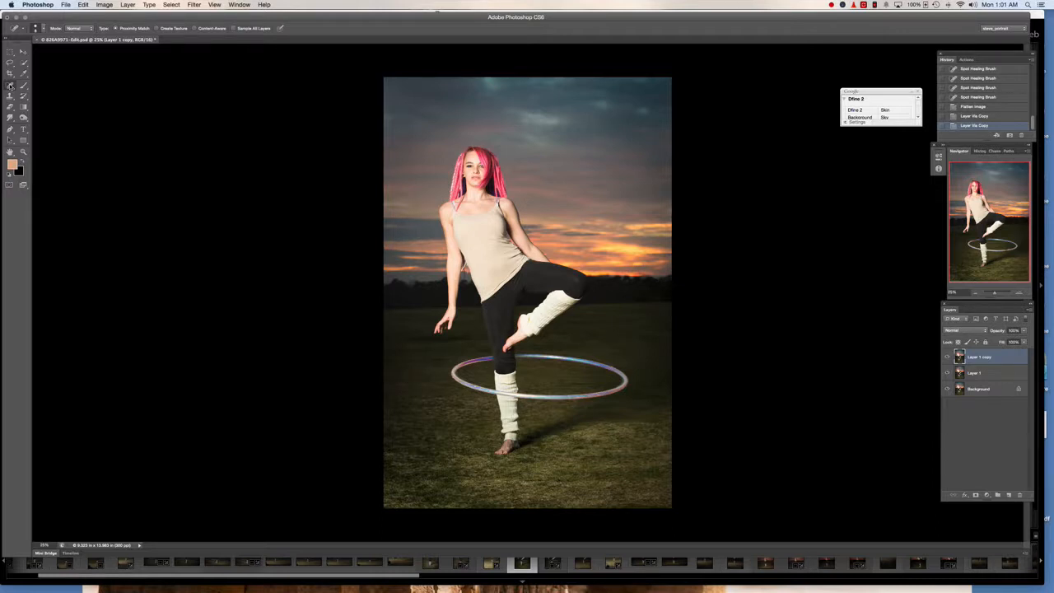
- Patch the shadow on the grass beside the standing foot with nearby grass using the Patch tool, and clear the selection
click(10, 86)
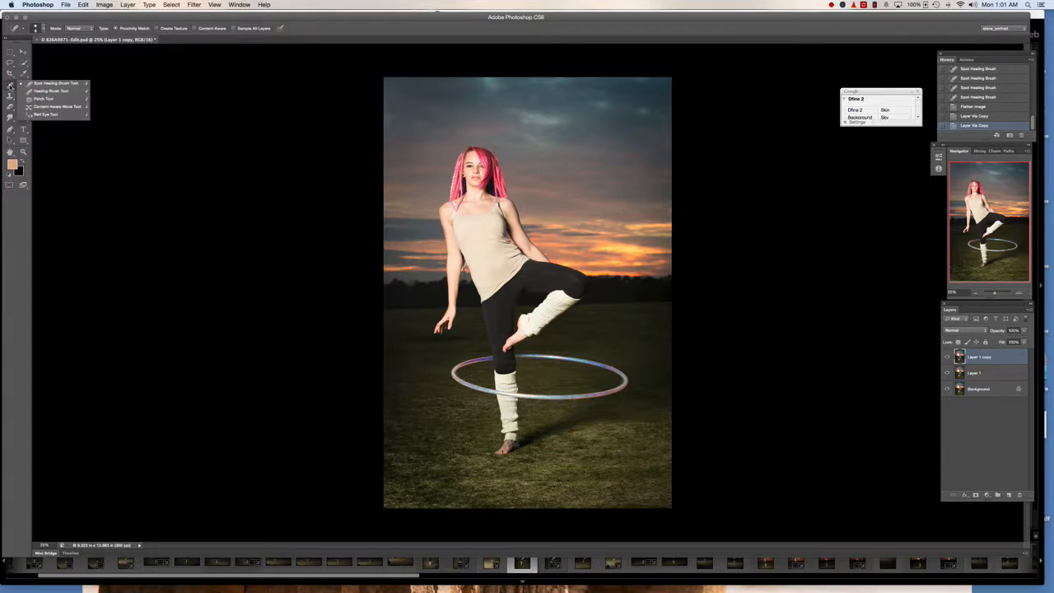
click(40, 98)
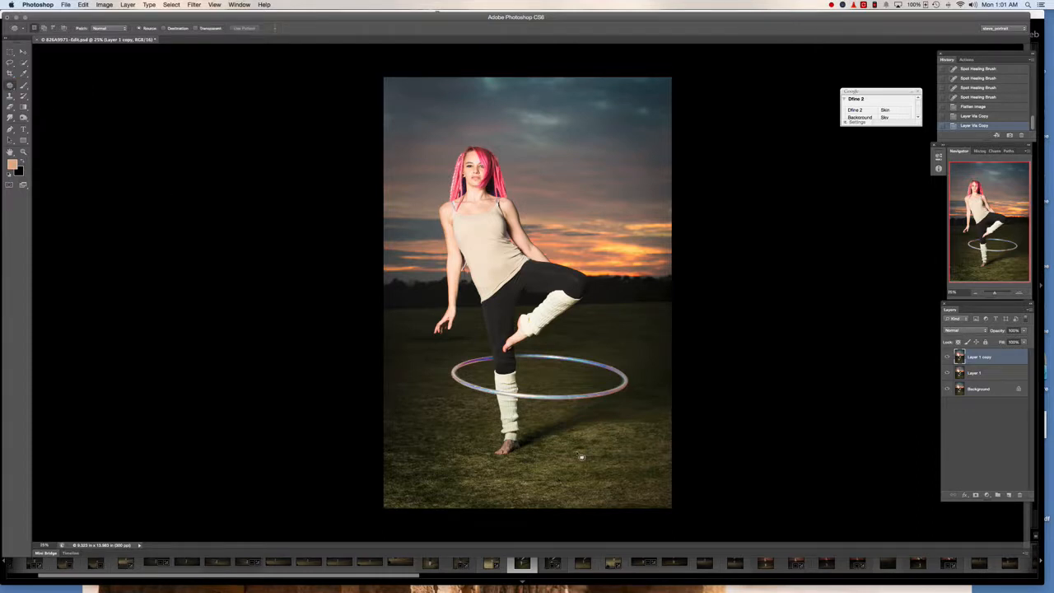
mouse_move(579, 416)
mouse_down()
mouse_move(535, 420)
mouse_move(517, 446)
mouse_move(598, 423)
mouse_move(585, 408)
mouse_move(573, 406)
mouse_move(560, 459)
mouse_move(570, 461)
mouse_move(550, 453)
mouse_up()
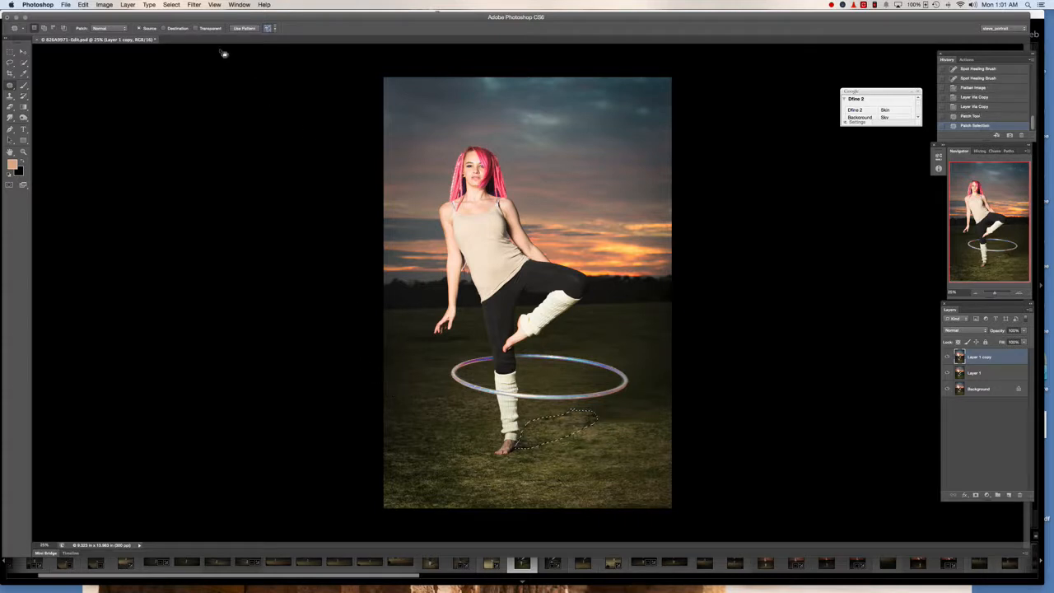
click(171, 4)
click(176, 22)
- Darken the foreground grass around the standing foot by painting over it with a large, semi-transparent black brush
click(1020, 293)
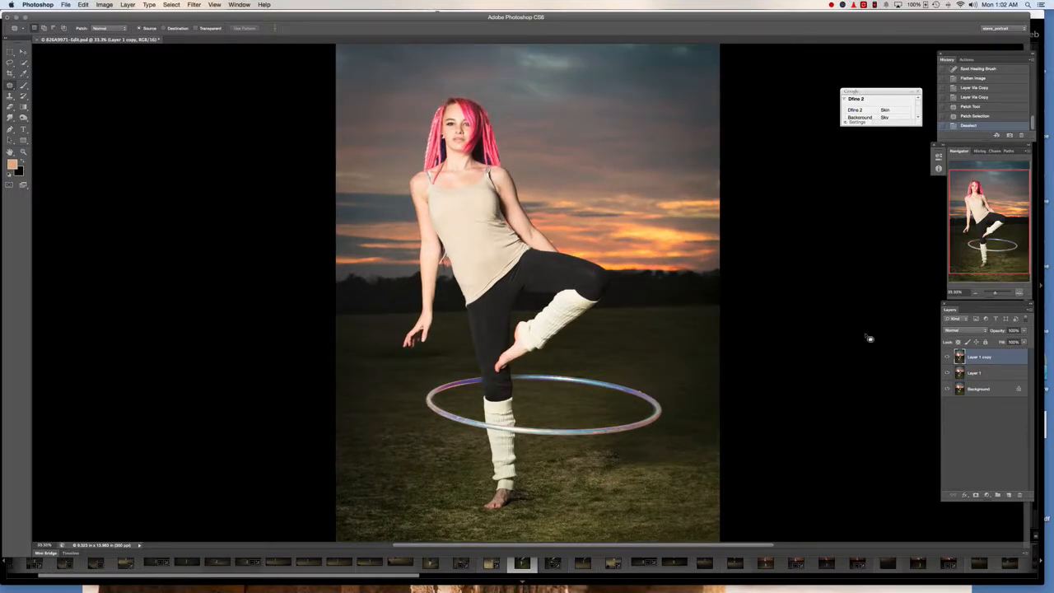
scroll(667, 336, down, 5)
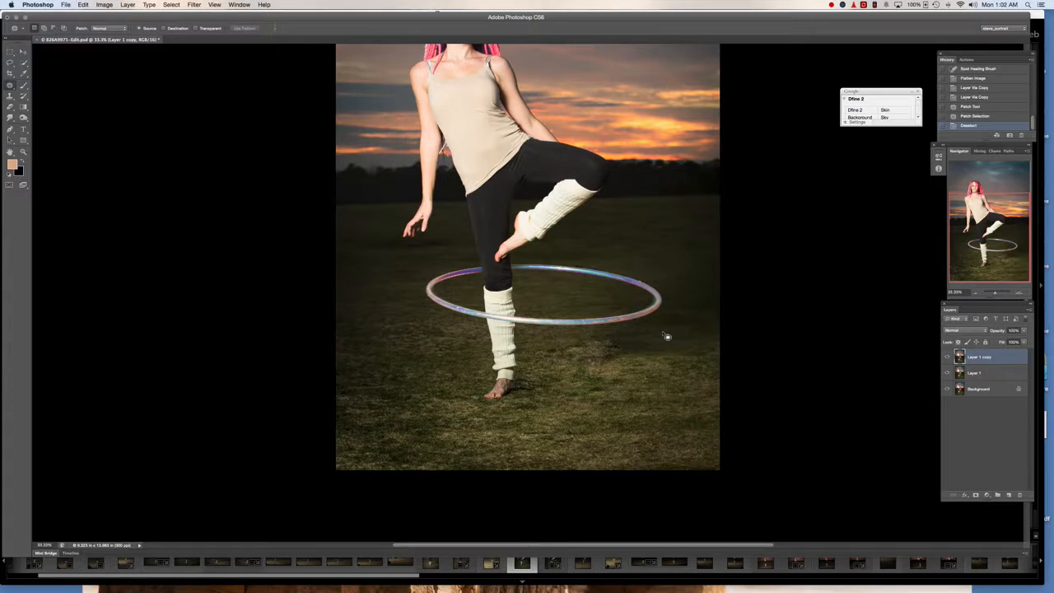
click(24, 85)
key(d)
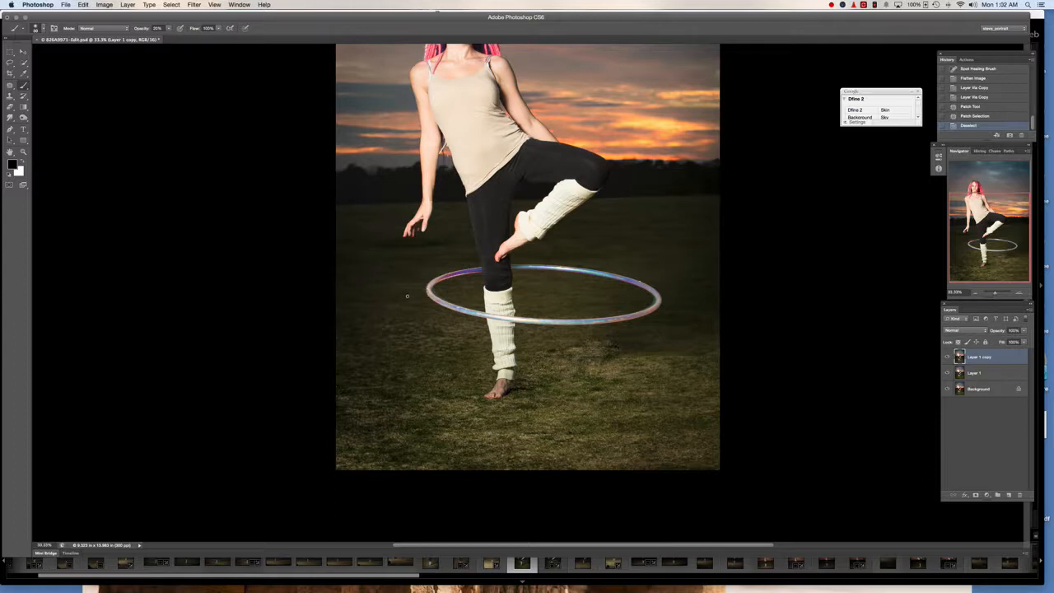
key(bracketright)
key(bracketright)
key(bracketright)
key(bracketright)
key(bracketright)
key(bracketright)
key(bracketright)
key(bracketright)
key(bracketright)
key(bracketright)
key(bracketright)
key(bracketright)
mouse_move(395, 407)
mouse_down()
mouse_move(530, 459)
mouse_move(654, 392)
mouse_move(442, 384)
mouse_move(581, 453)
mouse_move(481, 453)
mouse_move(382, 327)
mouse_move(384, 351)
mouse_move(306, 405)
mouse_up()
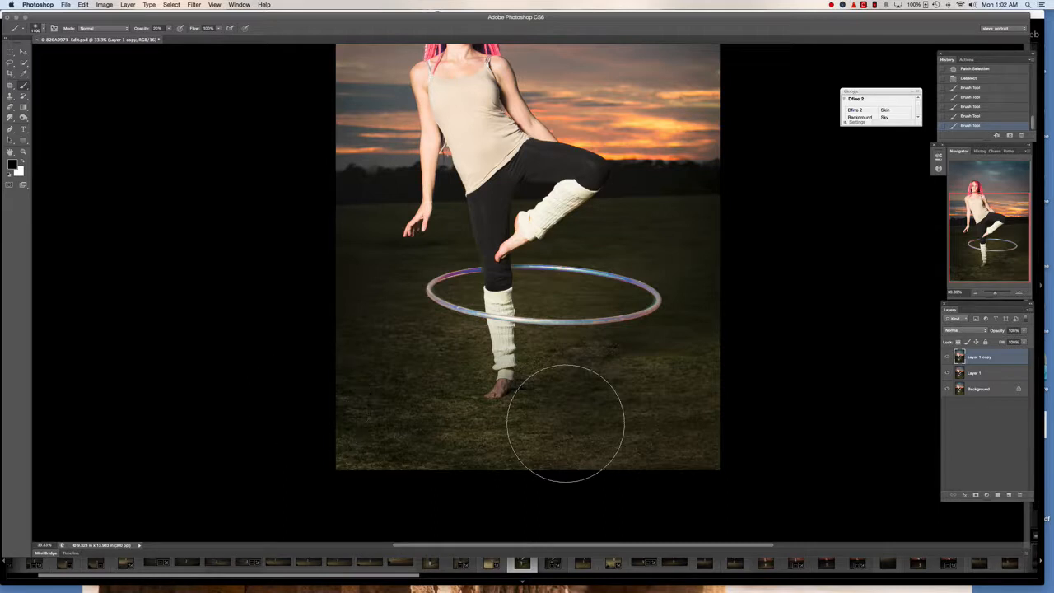
- Shrink the brush again, flatten the darkened image and duplicate it onto two new layers
click(976, 294)
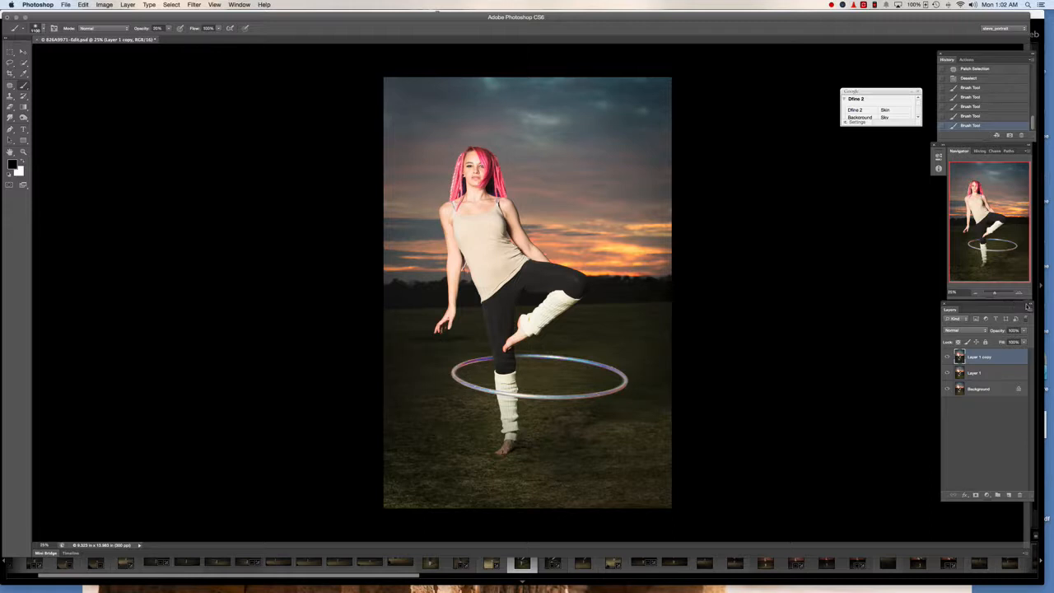
click(1020, 295)
click(1020, 295)
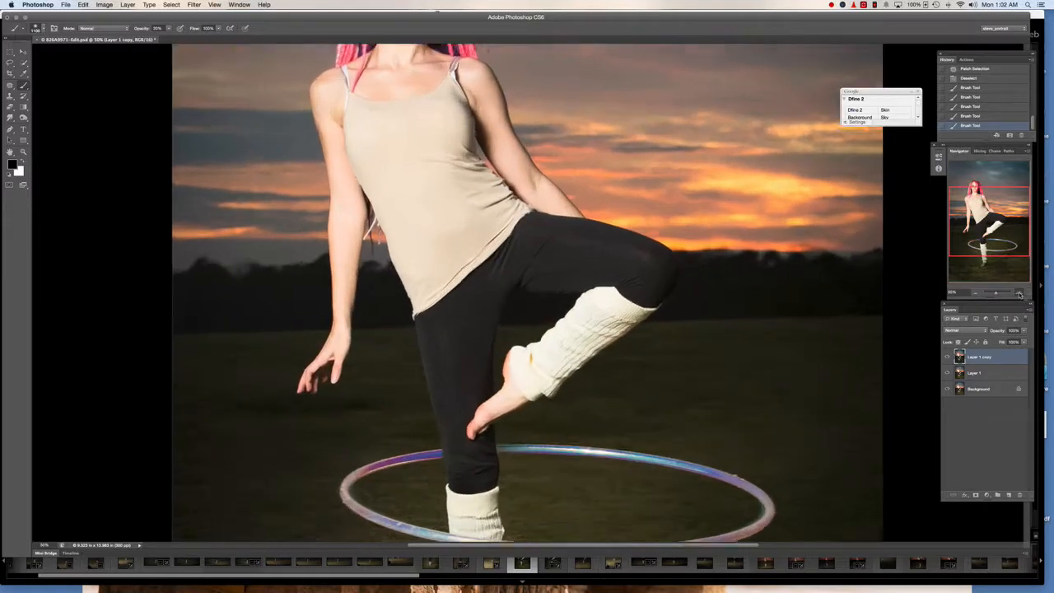
click(1019, 295)
key(bracketleft)
key(bracketleft)
key(bracketleft)
key(bracketleft)
key(bracketleft)
key(bracketleft)
key(bracketleft)
key(bracketleft)
key(bracketleft)
key(bracketleft)
key(bracketleft)
key(bracketleft)
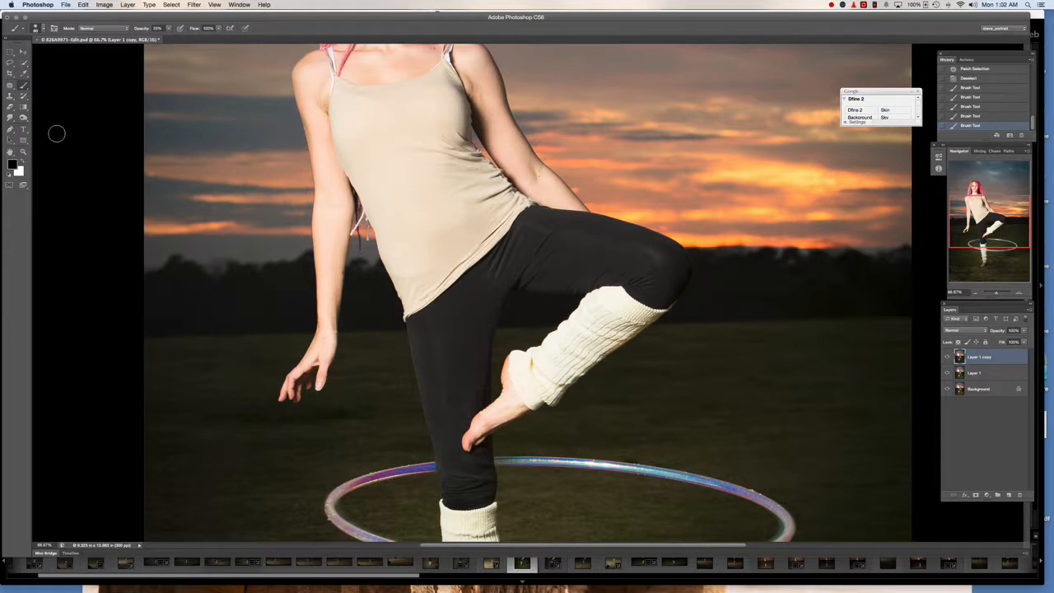
click(10, 85)
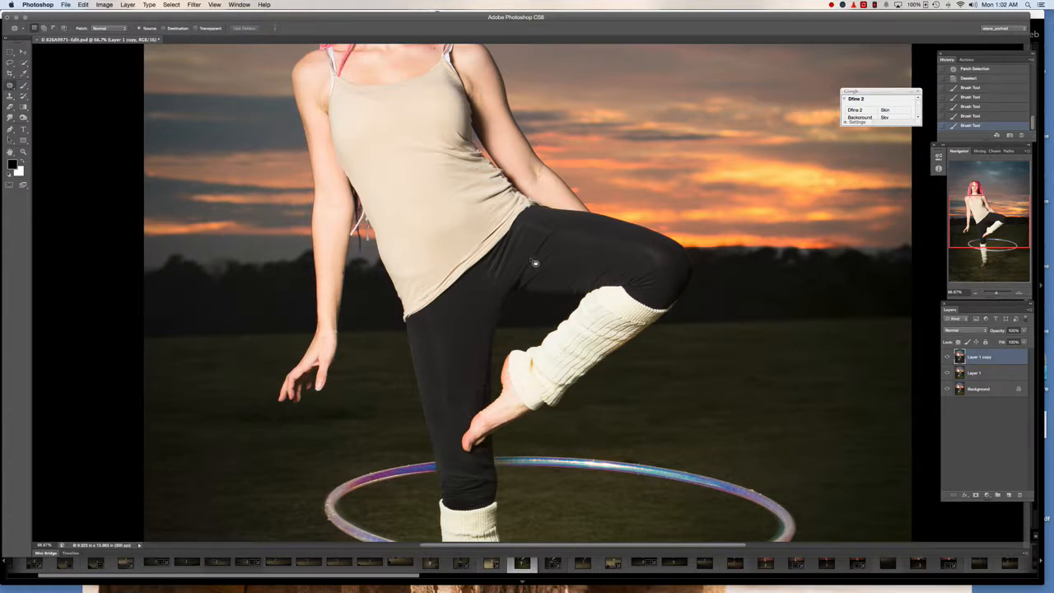
key(super+shift+f)
key(super+j)
key(super+j)
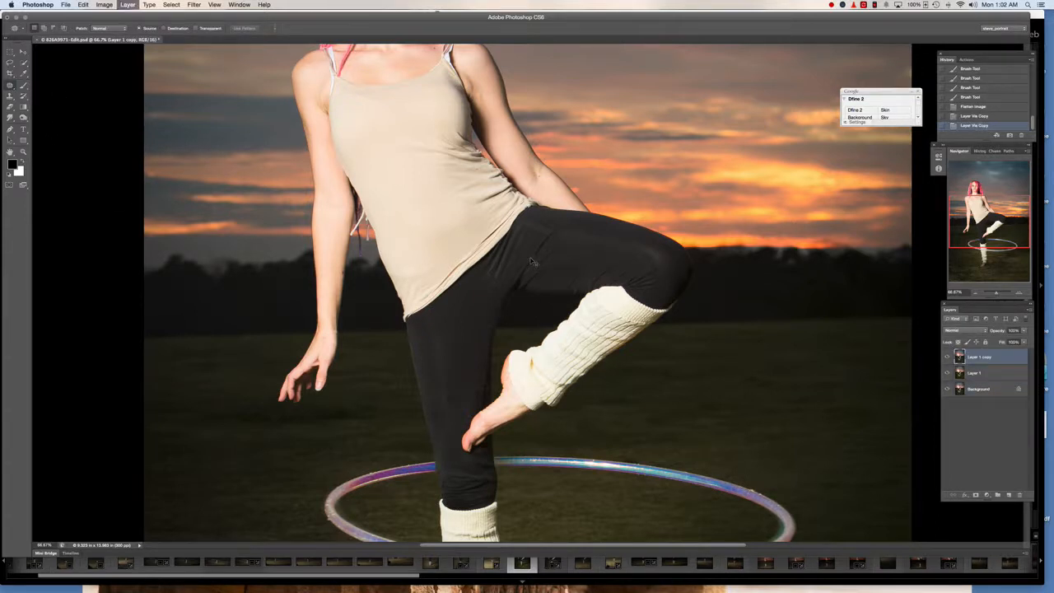
- Patch the creases on the leggings at the hip, upper thigh and behind the raised knee with smooth nearby fabric, and clear the selection
mouse_move(556, 243)
mouse_down()
mouse_move(557, 228)
mouse_move(529, 254)
mouse_move(549, 228)
mouse_move(552, 241)
mouse_move(541, 230)
mouse_move(532, 257)
mouse_move(508, 249)
mouse_move(494, 280)
mouse_move(514, 229)
mouse_move(508, 249)
mouse_move(513, 240)
mouse_move(525, 251)
mouse_move(549, 245)
mouse_move(534, 264)
mouse_move(561, 242)
mouse_move(502, 257)
mouse_move(495, 280)
mouse_move(517, 241)
mouse_move(510, 255)
mouse_move(536, 253)
mouse_up()
click(544, 241)
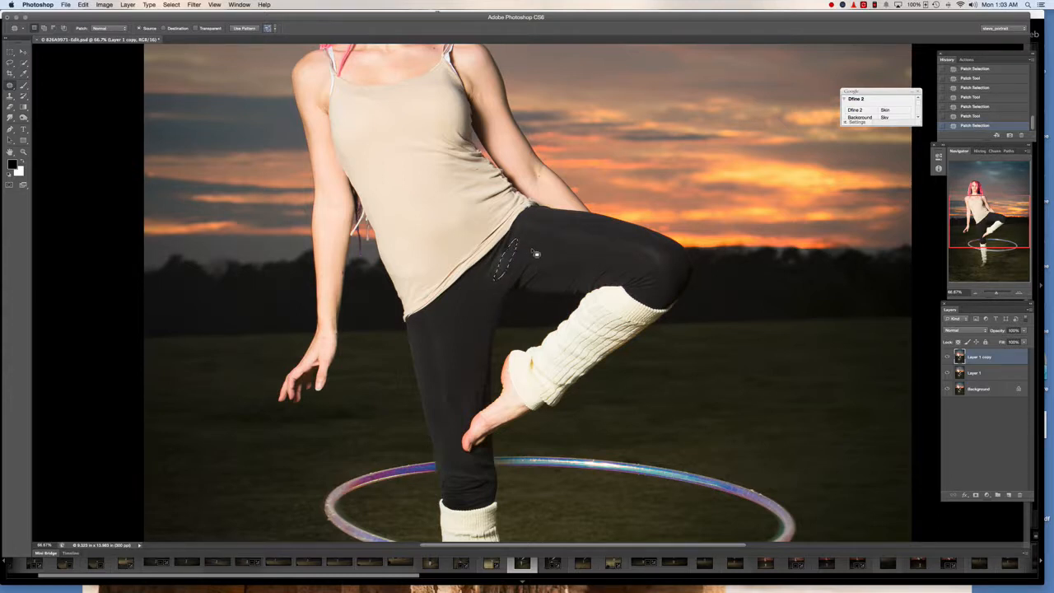
mouse_move(615, 270)
mouse_down()
mouse_move(591, 287)
mouse_move(609, 265)
mouse_move(615, 271)
mouse_up()
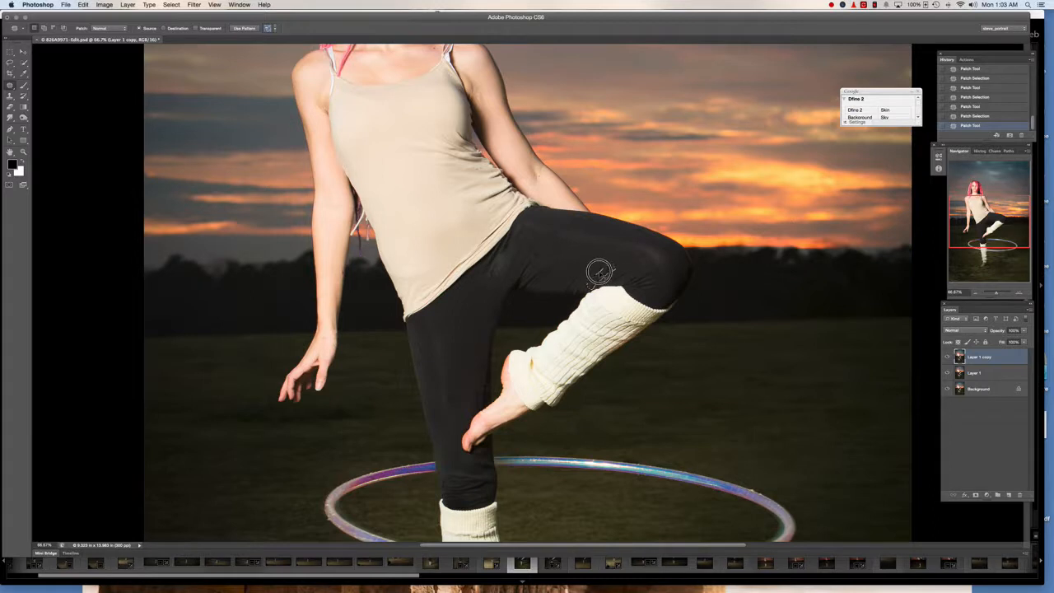
click(625, 272)
mouse_move(618, 280)
mouse_down()
mouse_move(631, 270)
mouse_move(622, 268)
mouse_up()
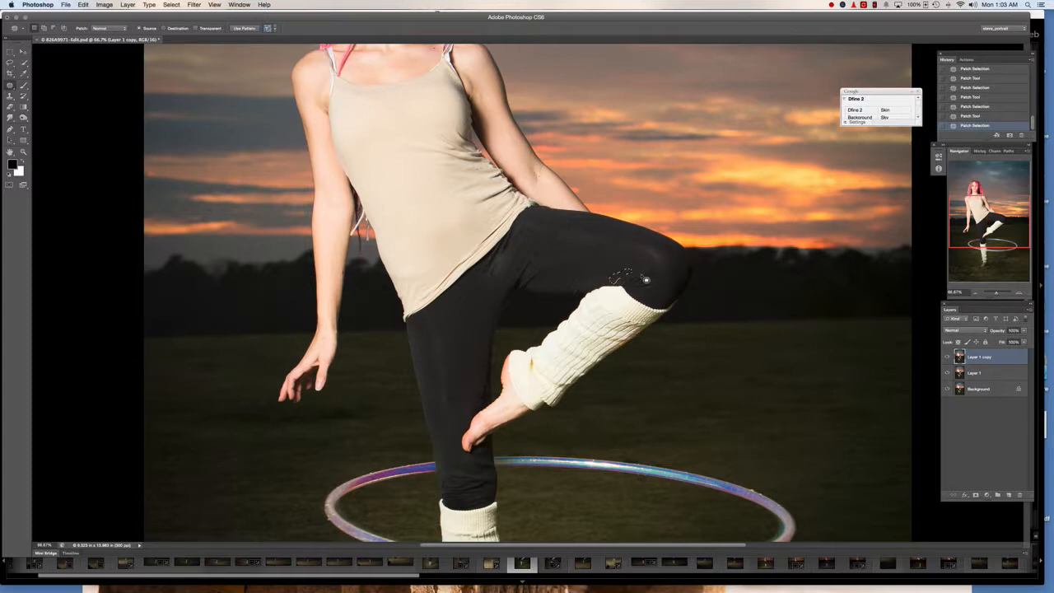
click(527, 280)
mouse_move(527, 287)
mouse_down()
mouse_move(538, 272)
mouse_move(529, 275)
mouse_move(551, 275)
mouse_move(525, 271)
mouse_move(517, 285)
mouse_move(532, 252)
mouse_move(537, 265)
mouse_move(546, 249)
mouse_move(549, 264)
mouse_up()
click(171, 5)
click(175, 25)
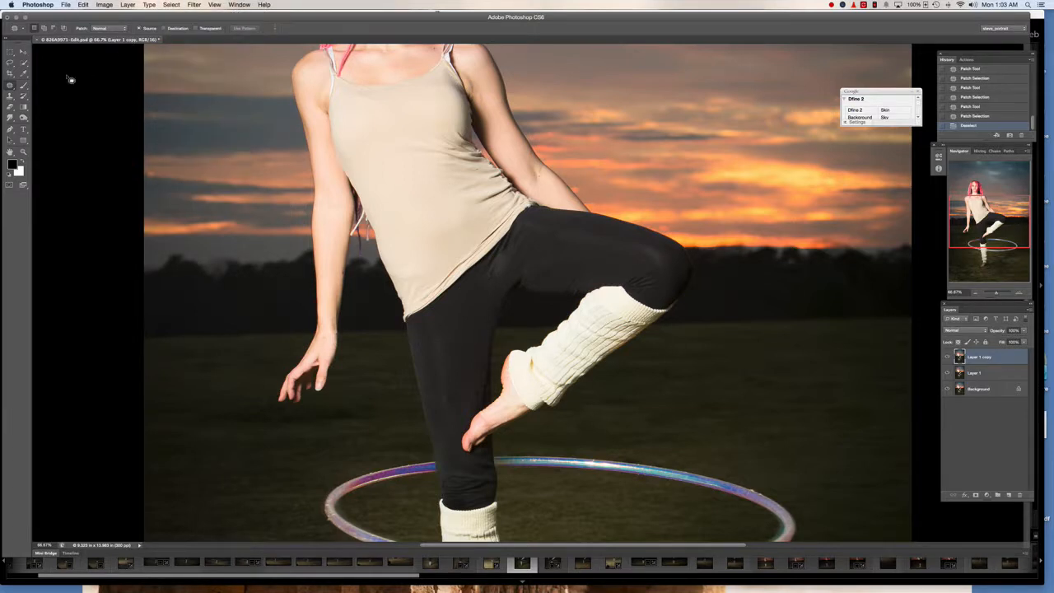
- Sample the dark leggings colour and paint over the remaining creases at the hip and raised thigh with a small, semi-transparent brush
click(23, 72)
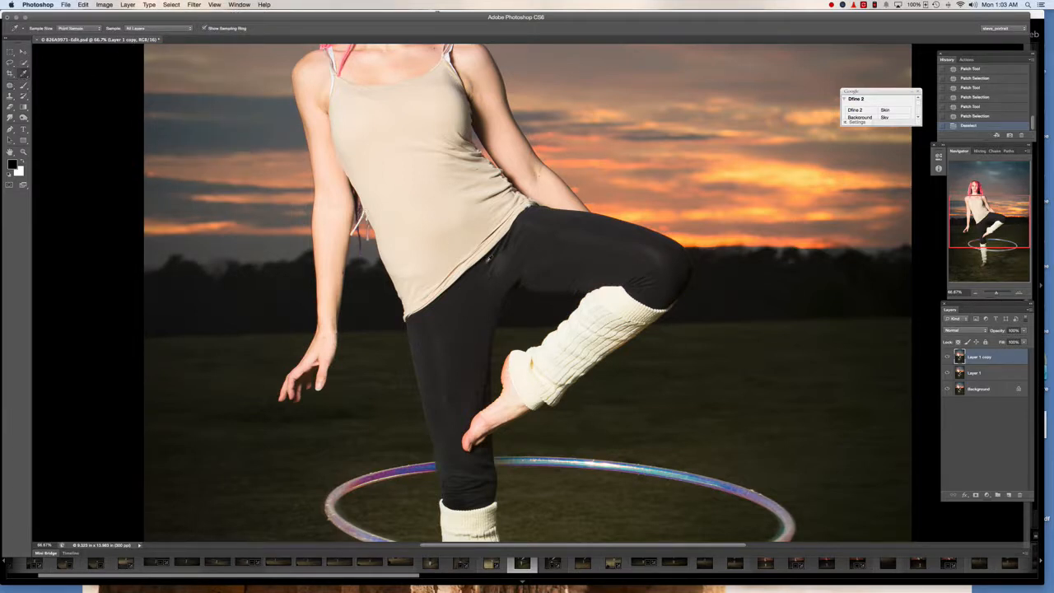
click(541, 254)
click(23, 86)
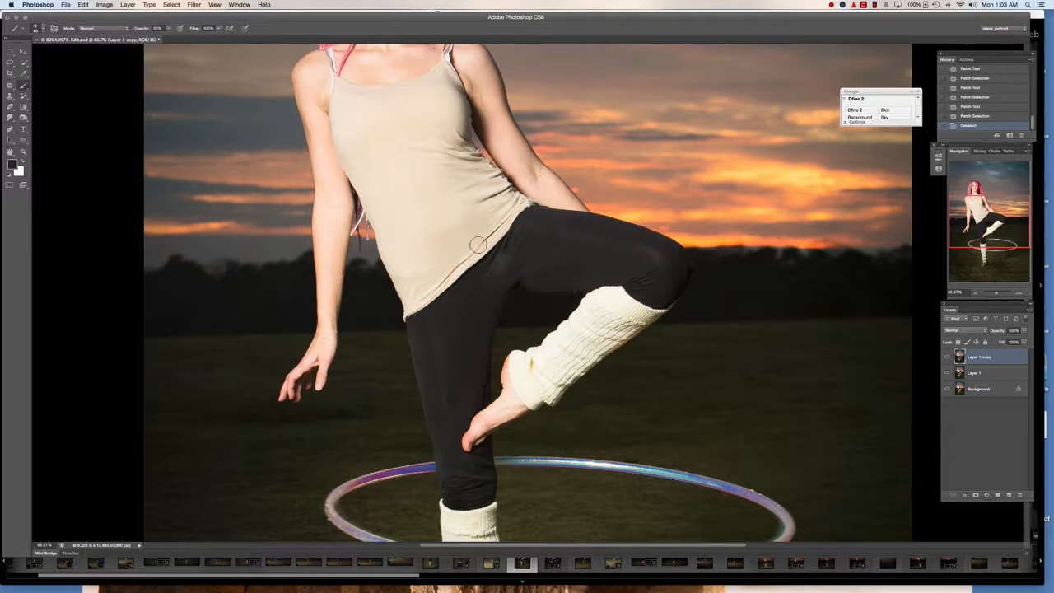
click(494, 266)
mouse_move(499, 262)
mouse_down()
mouse_move(509, 275)
mouse_move(561, 238)
mouse_move(523, 261)
mouse_up()
click(497, 266)
key(bracketright)
key(bracketright)
key(bracketright)
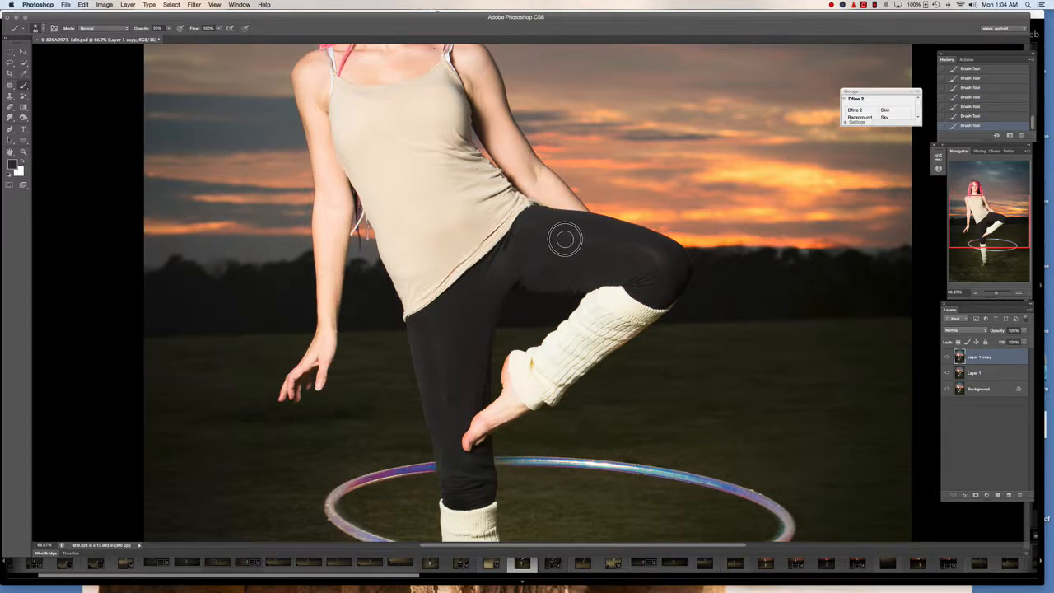
key(bracketleft)
key(bracketleft)
key(bracketleft)
- Start saving the image under the file name kay in the model's folder on the desktop
scroll(528, 257, down, 5)
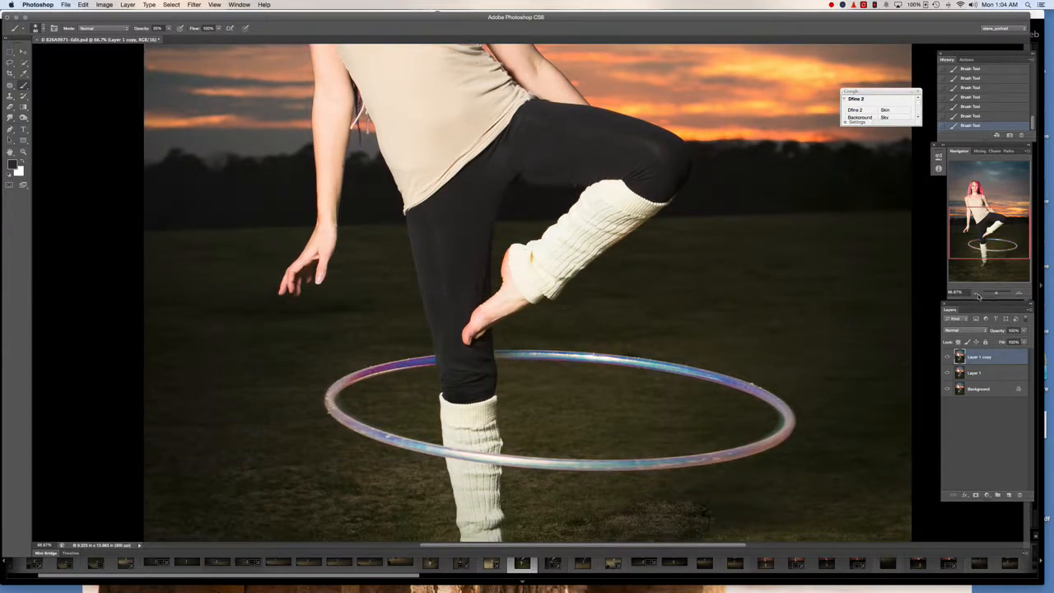
click(976, 294)
click(976, 294)
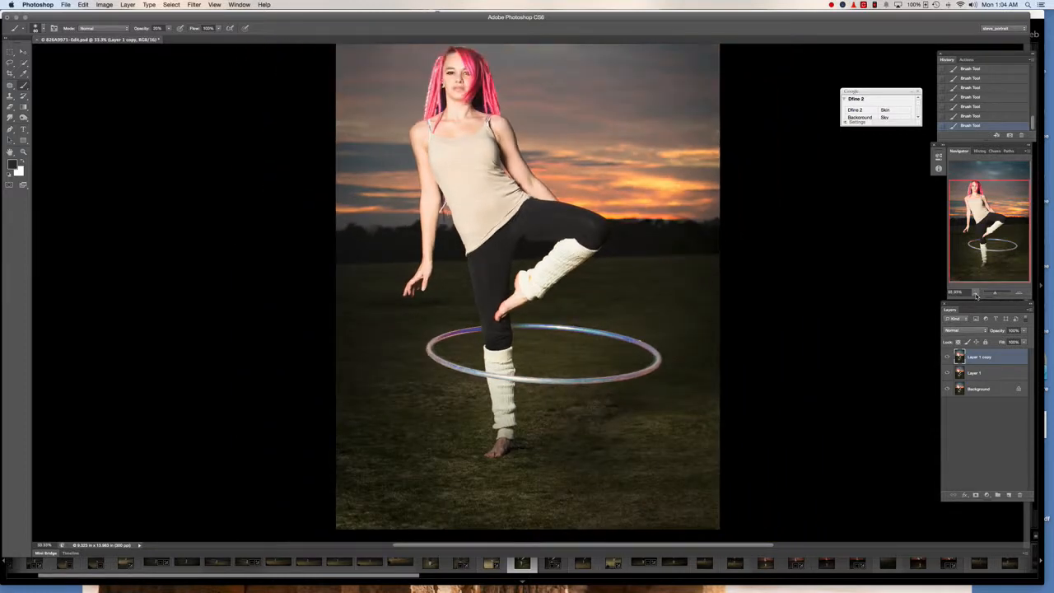
click(975, 294)
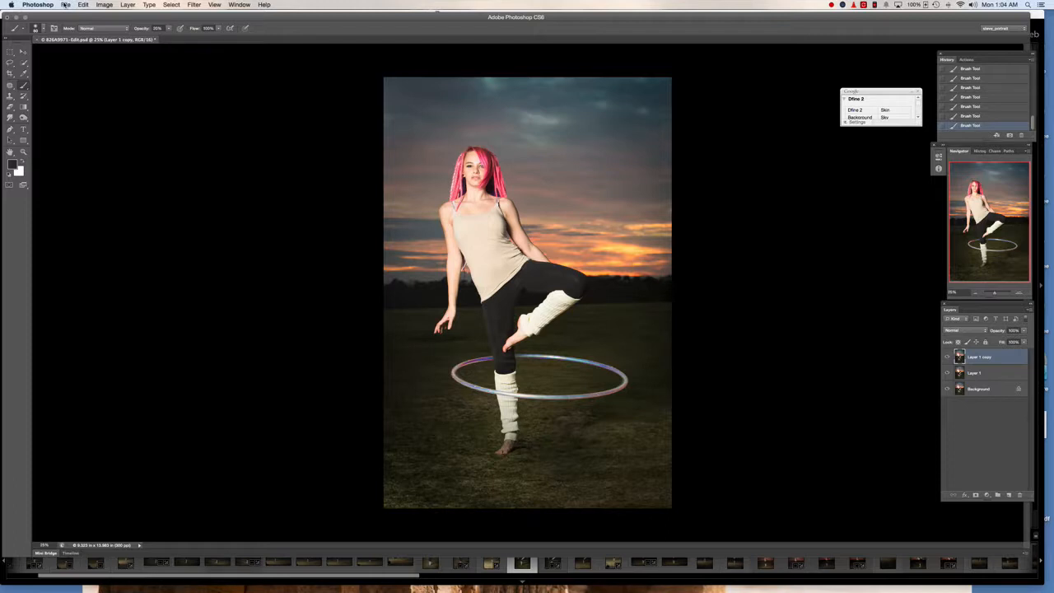
click(114, 7)
mouse_move(107, 17)
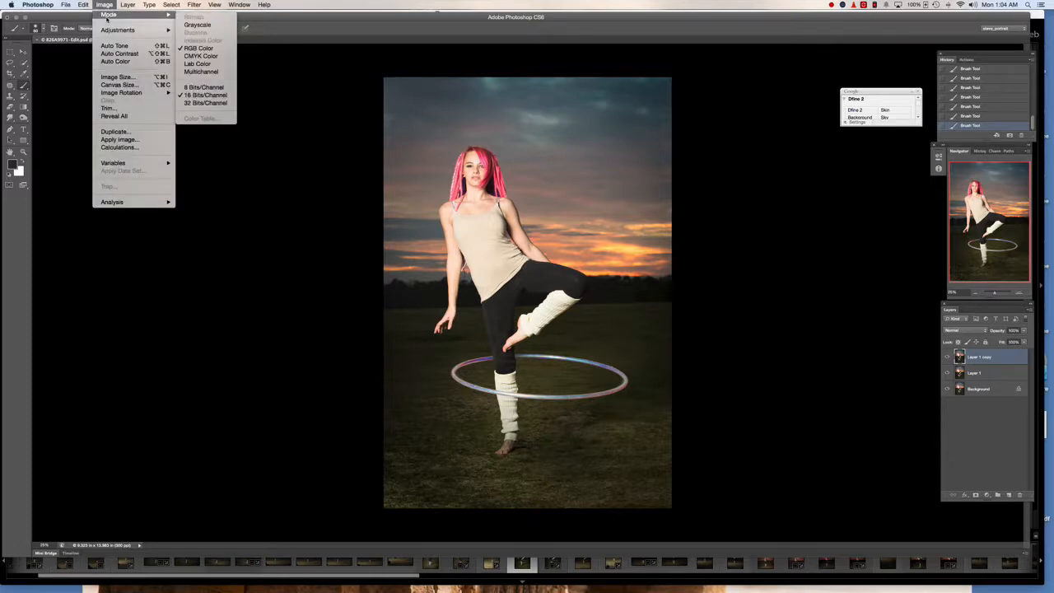
mouse_move(65, 5)
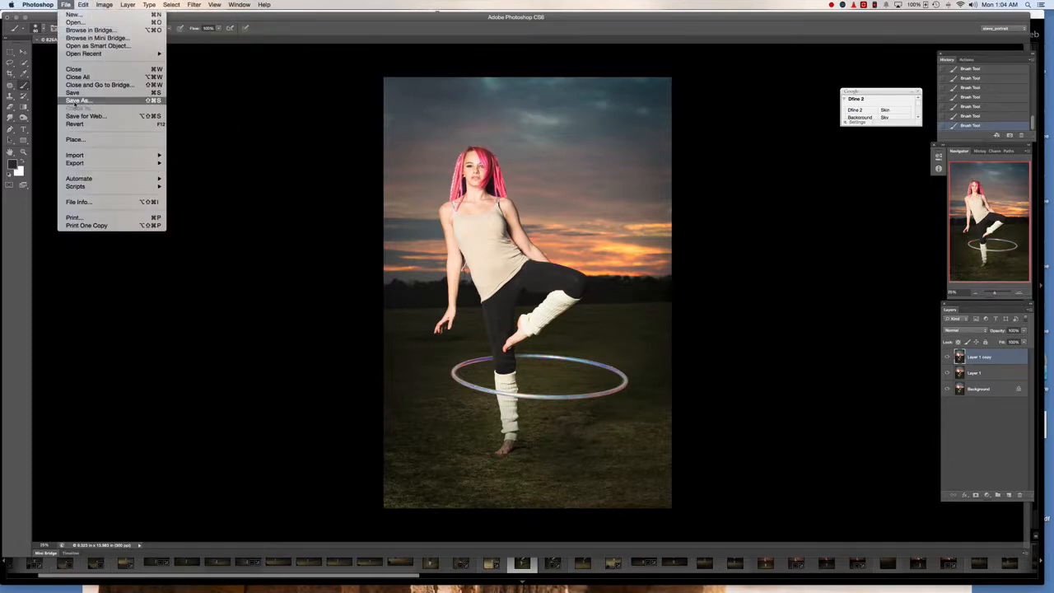
click(75, 102)
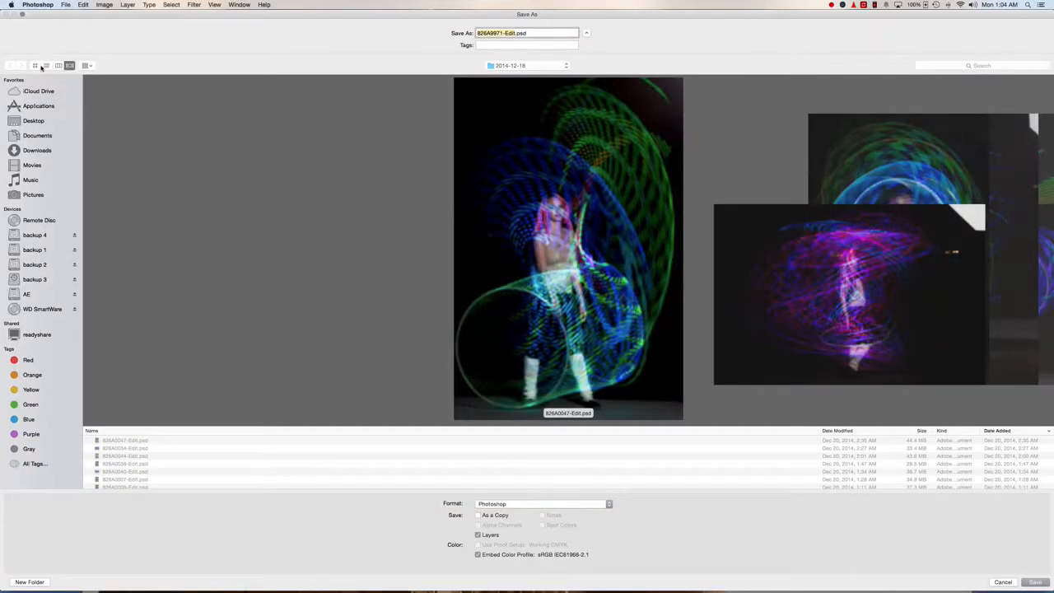
click(34, 66)
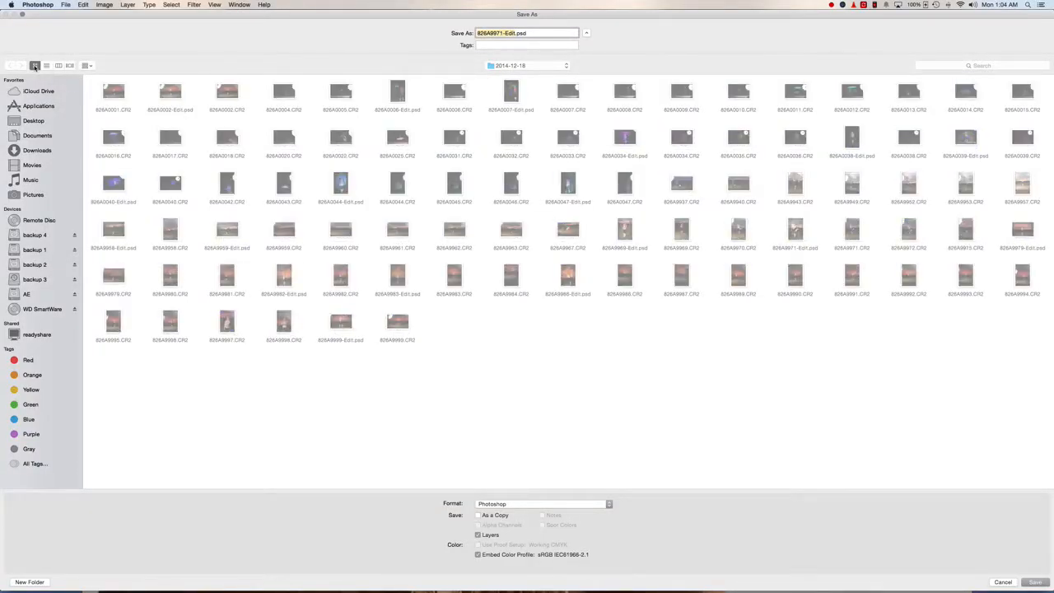
text(kay)
click(33, 122)
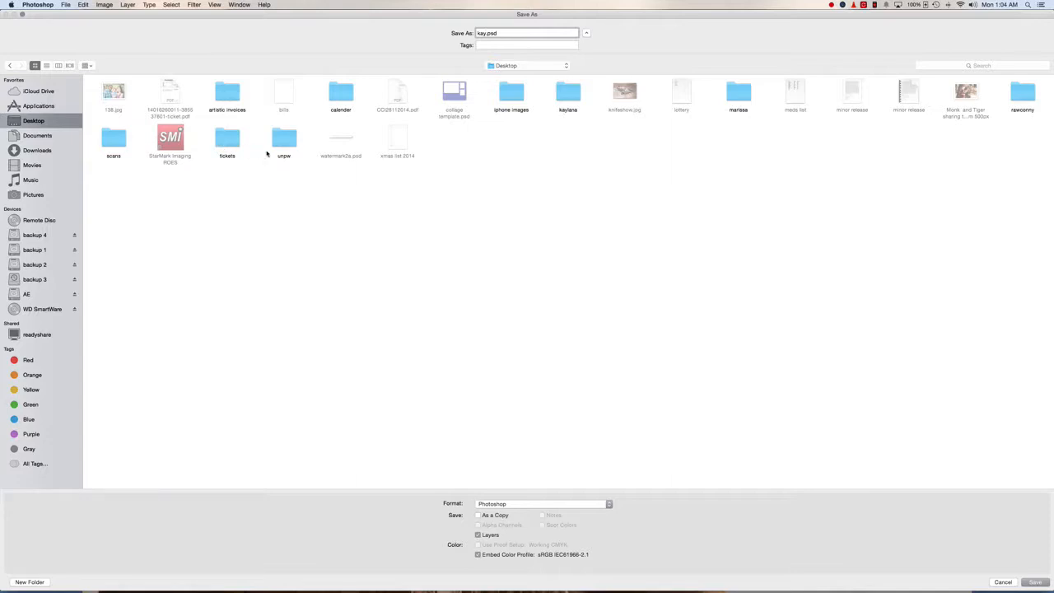
double_click(567, 94)
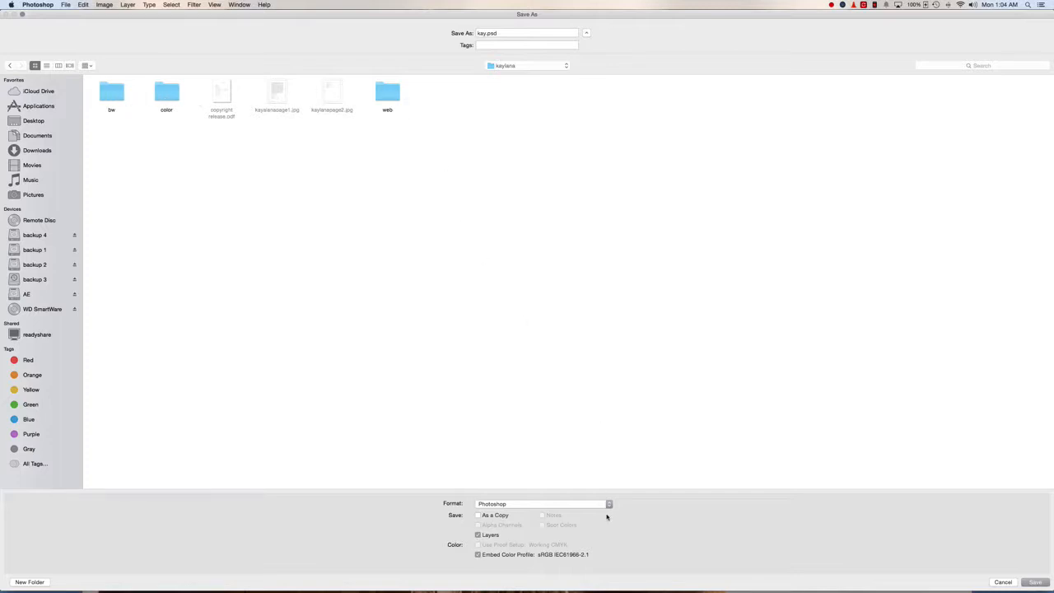
- Set the file format to JPEG and save the copy in the color subfolder, accepting the JPEG options
click(609, 505)
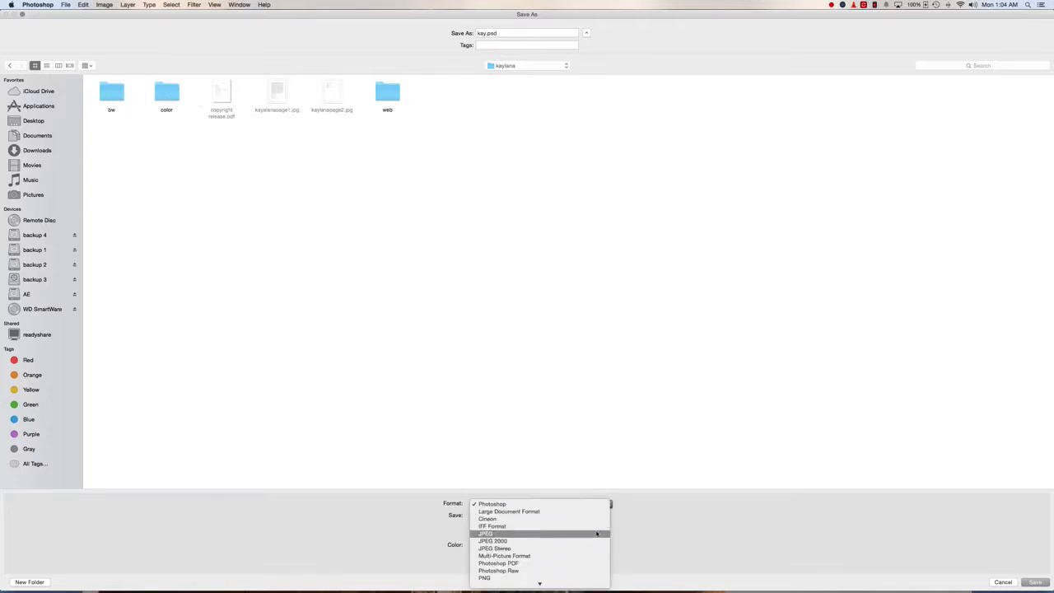
click(591, 519)
double_click(166, 97)
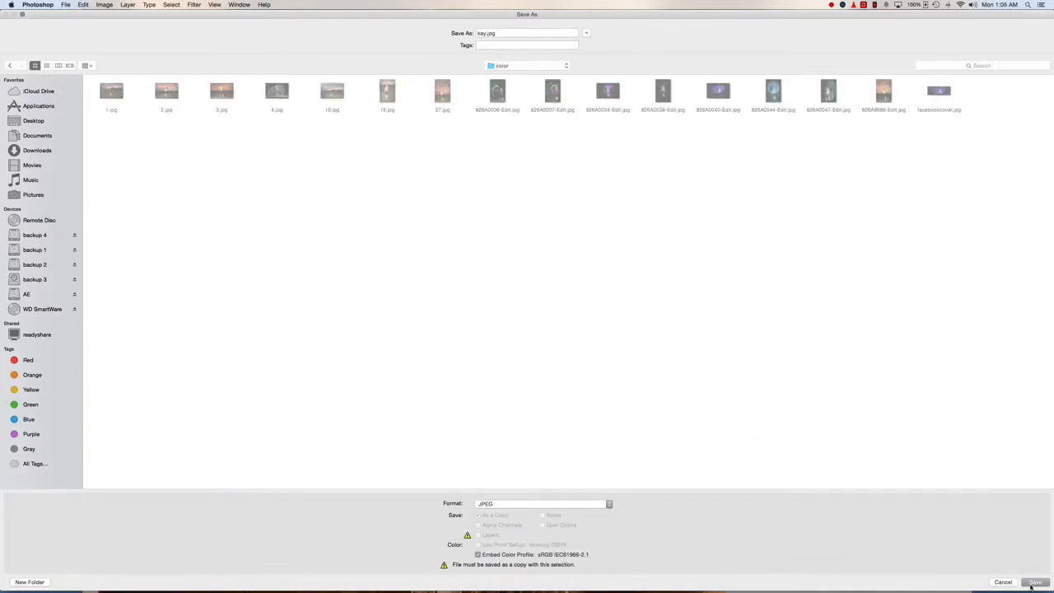
click(1034, 582)
click(574, 226)
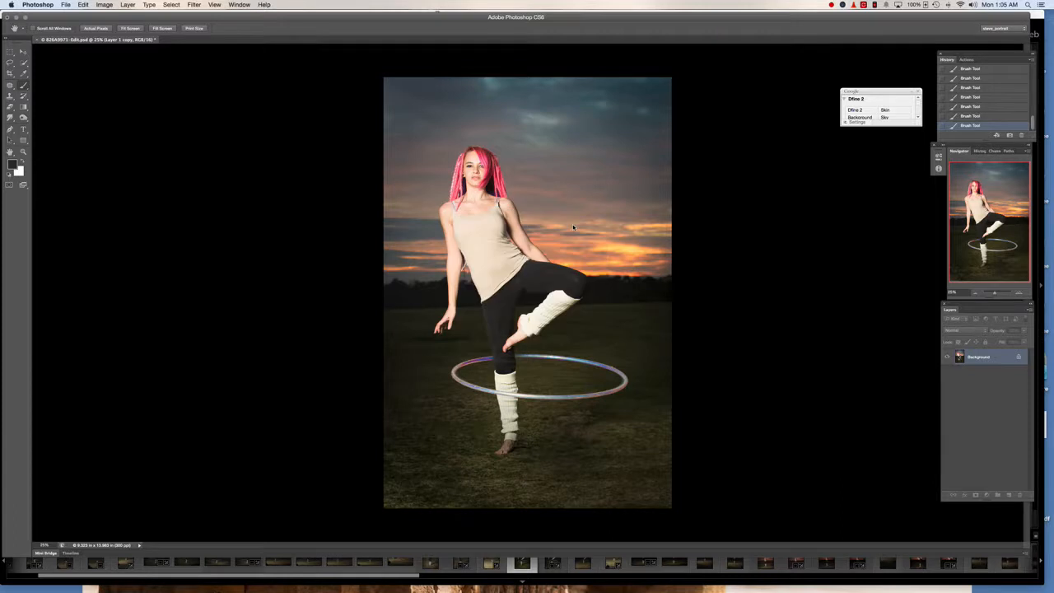
- Export an optimized web JPEG of the colour portrait with its height set to 1500 px, saving it in the web folder
click(66, 5)
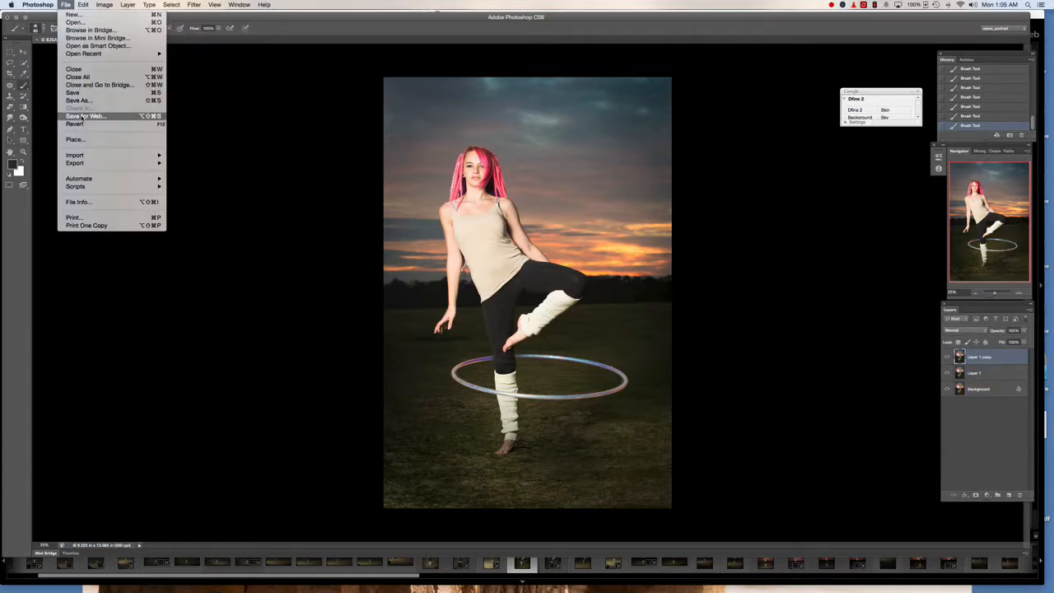
click(83, 116)
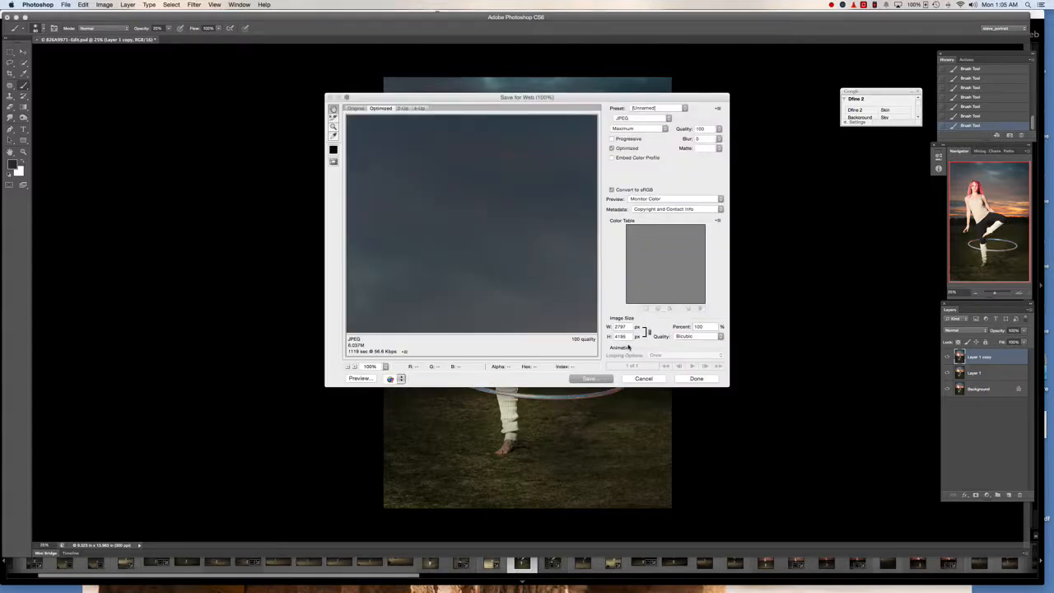
double_click(617, 336)
text(1500)
click(586, 379)
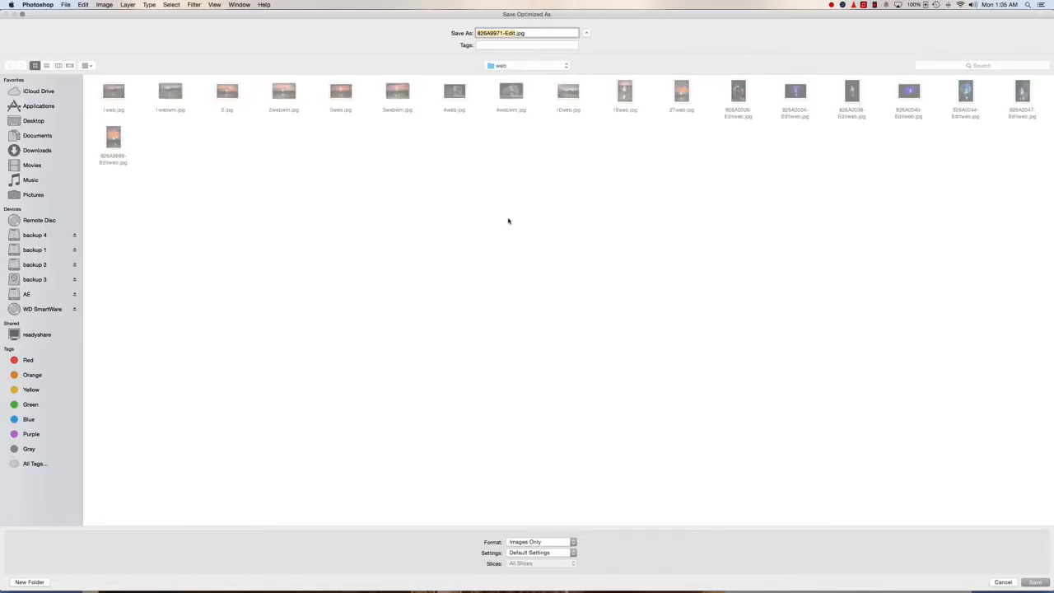
text(ka)
click(1033, 583)
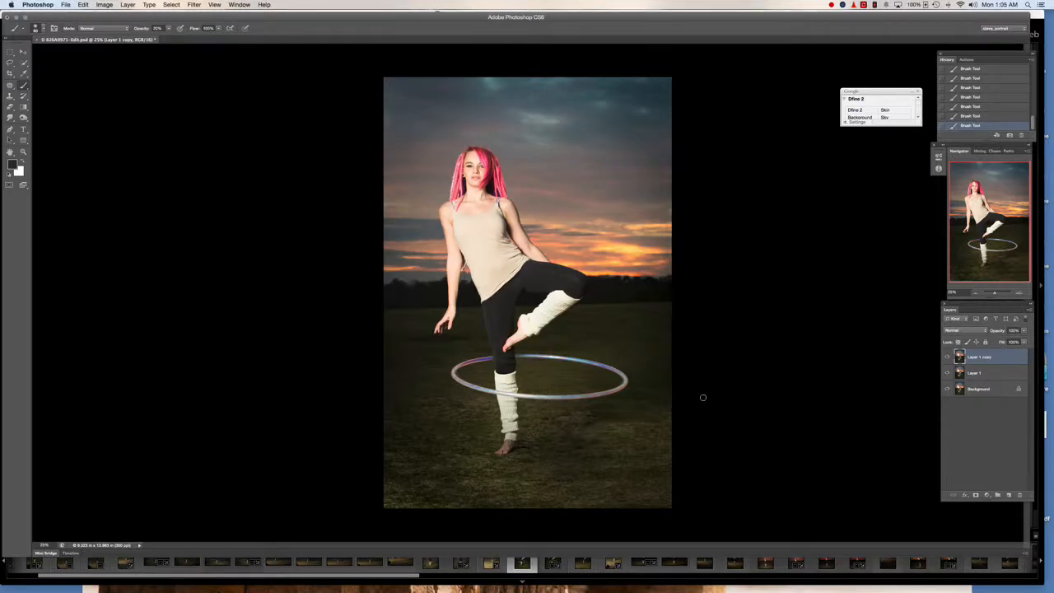
- Convert the portrait to black and white with Silver Efex Pro 2 from the Nik Collection, using the 005 High Structure preset
click(194, 4)
mouse_move(234, 219)
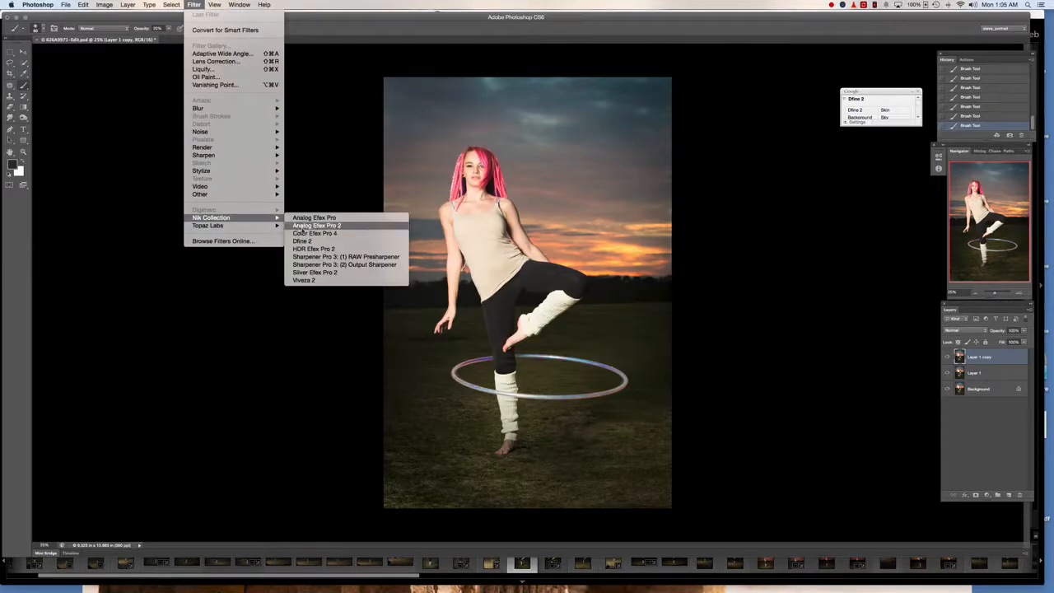
click(314, 273)
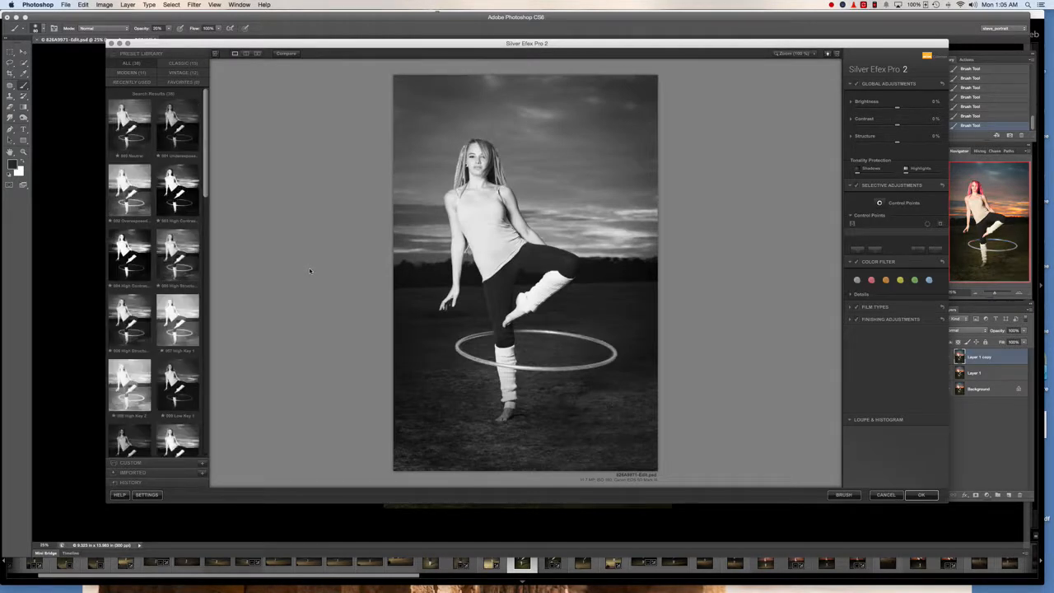
click(182, 198)
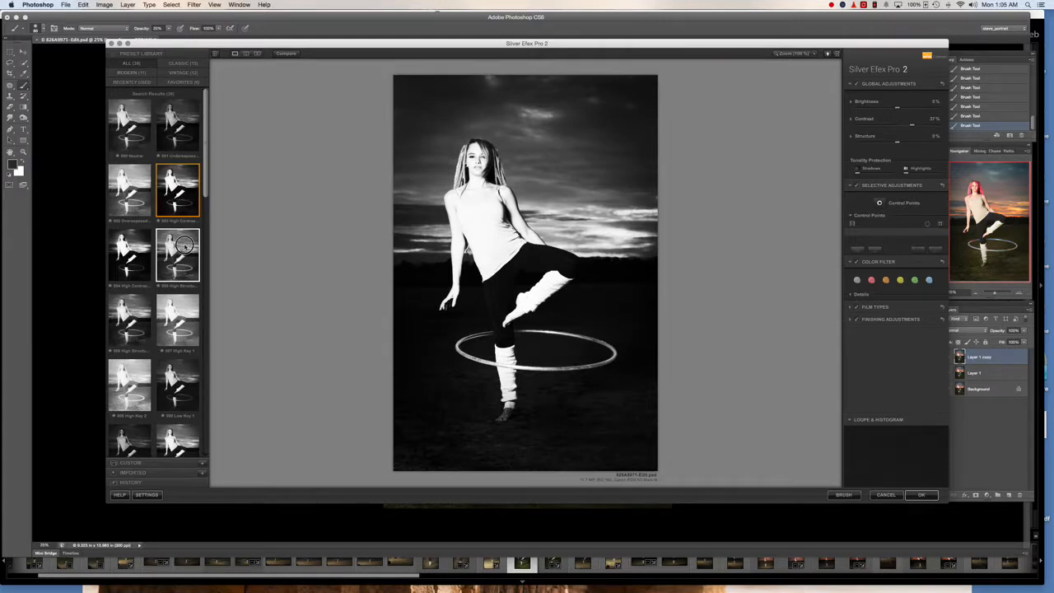
click(186, 247)
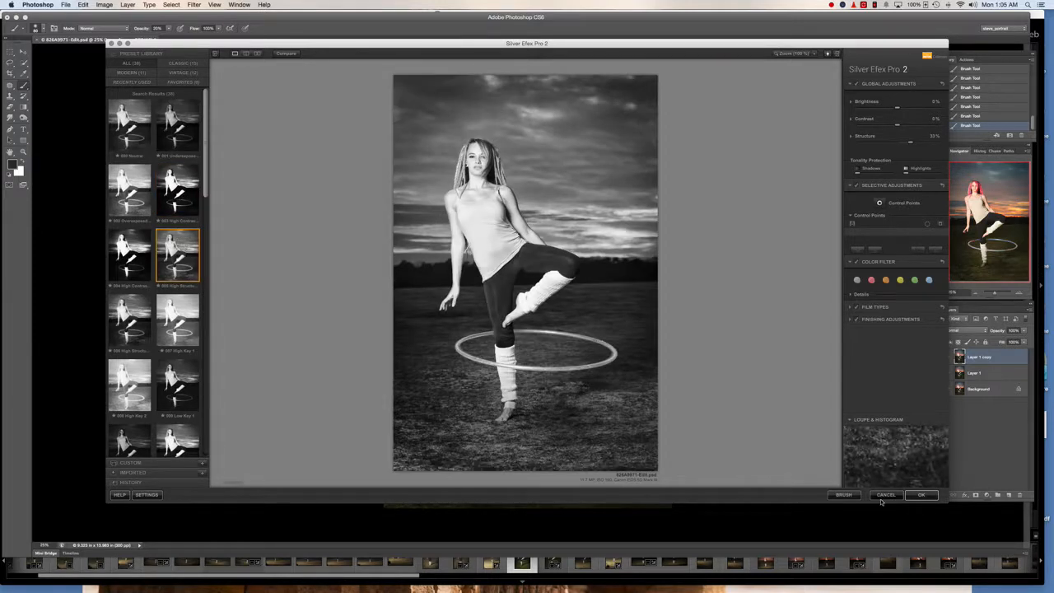
click(918, 495)
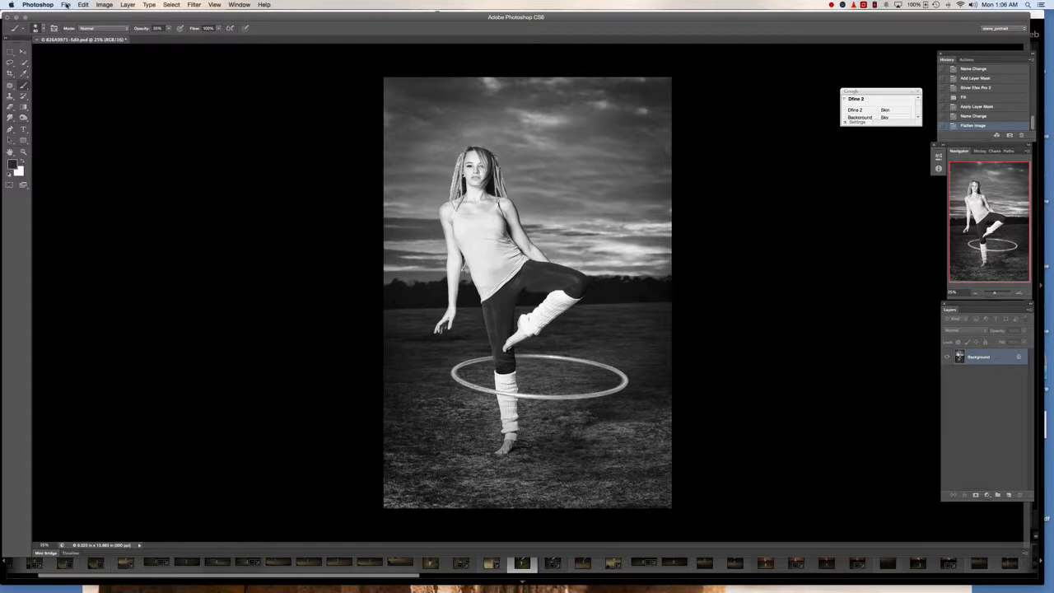
- Start saving the black-and-white version as kaybw in the bw subfolder of the model's folder on the desktop
click(66, 5)
click(77, 103)
text(kaybw)
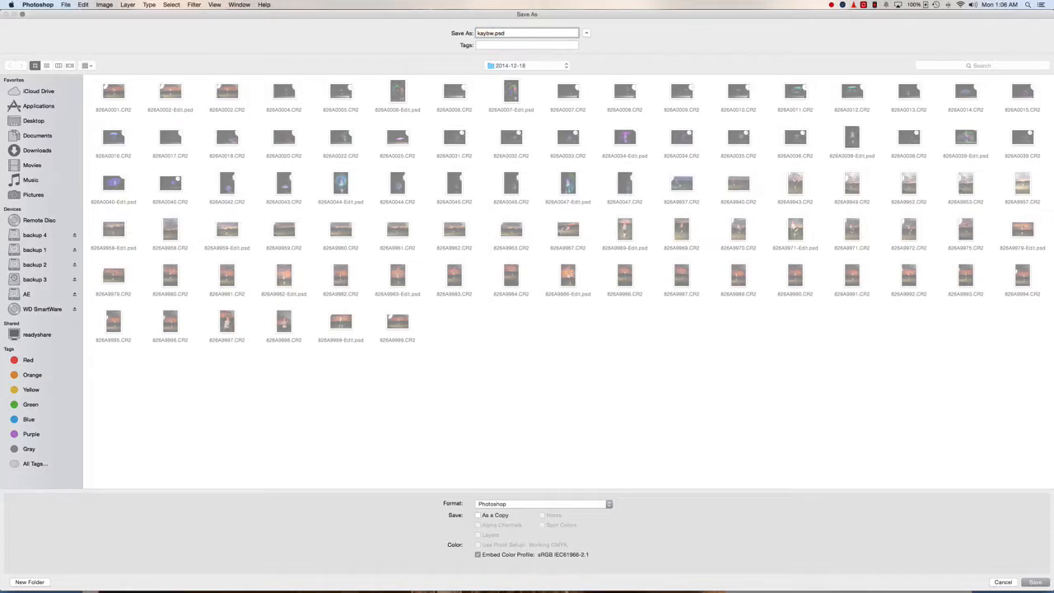
click(41, 122)
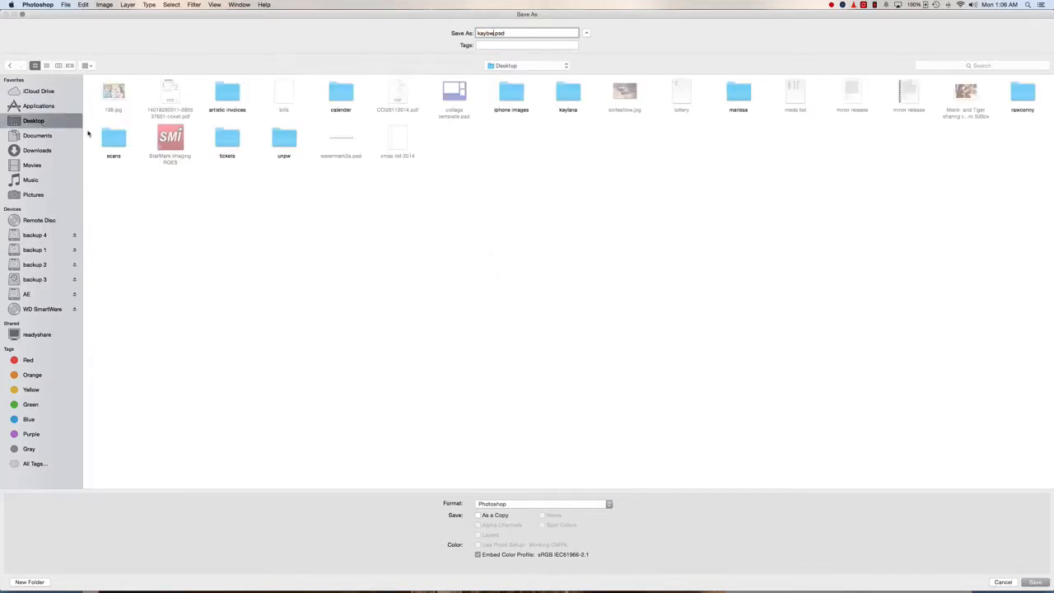
click(568, 95)
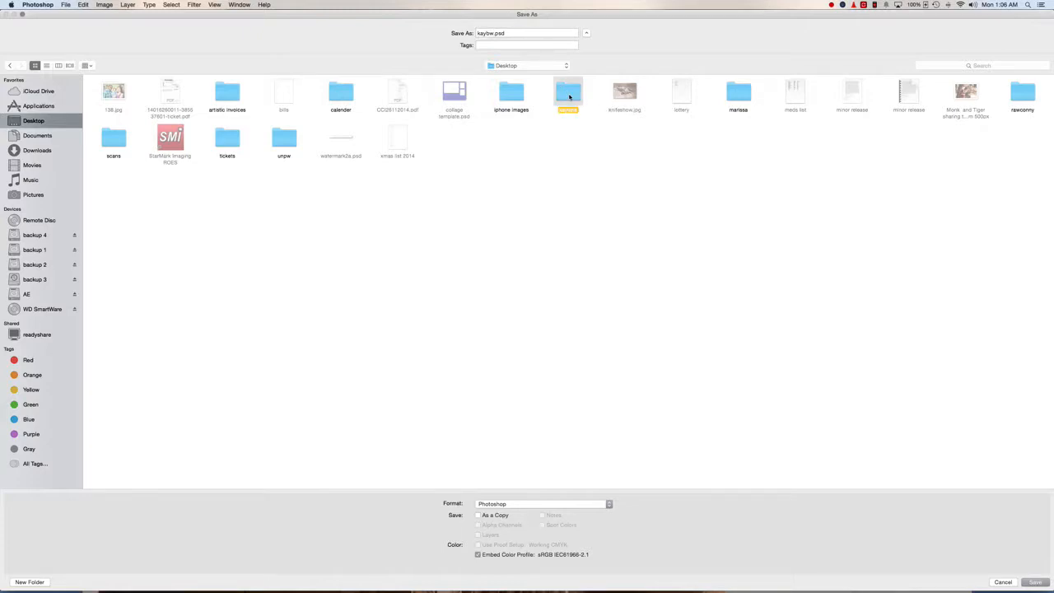
double_click(568, 96)
double_click(98, 98)
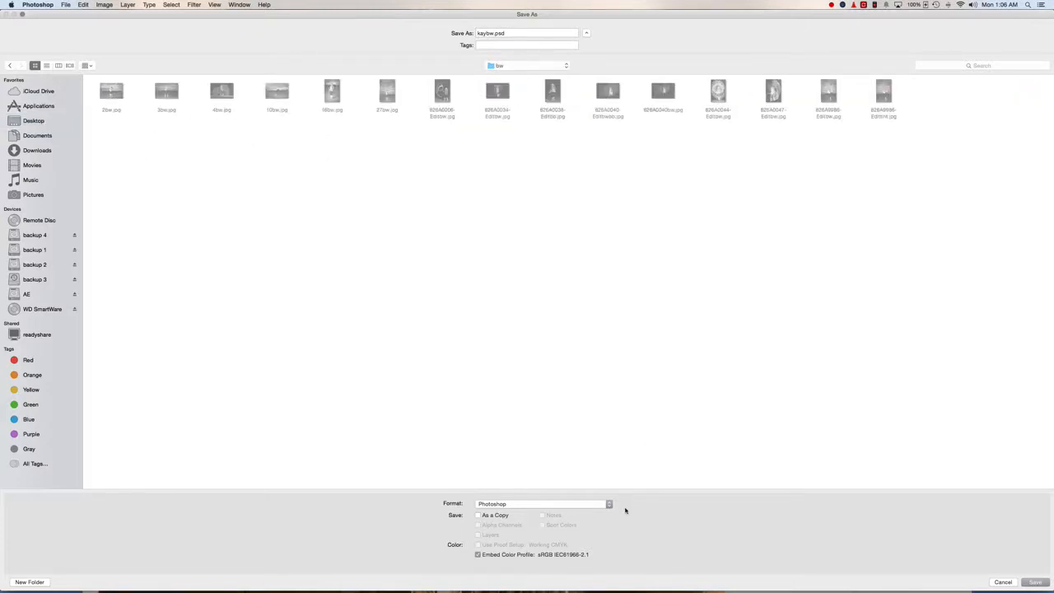
- Set the file format to JPEG and save the black-and-white copy, accepting the JPEG options at quality 12
click(608, 506)
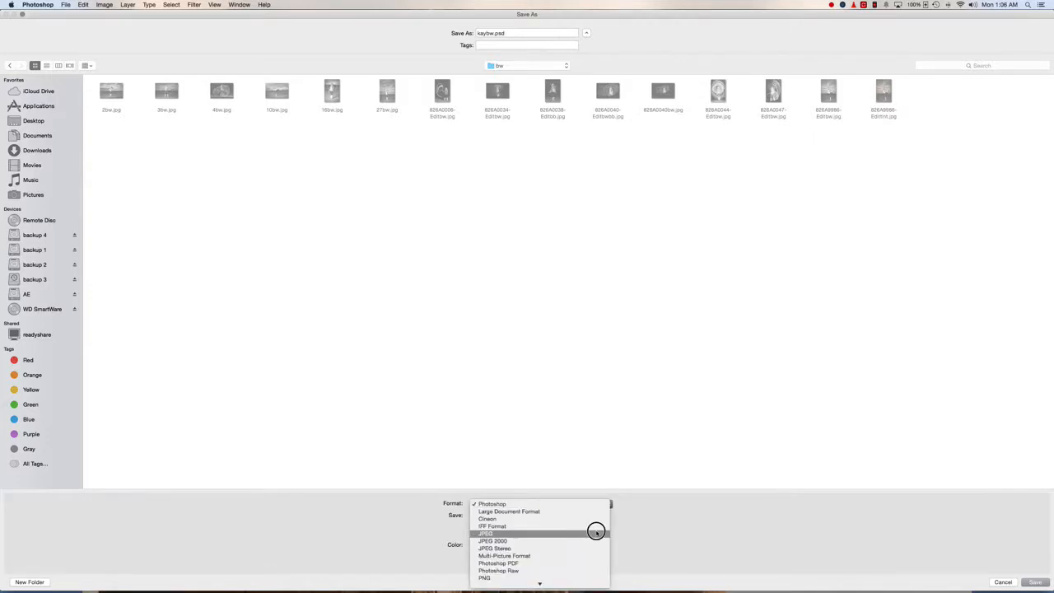
click(599, 529)
click(1036, 582)
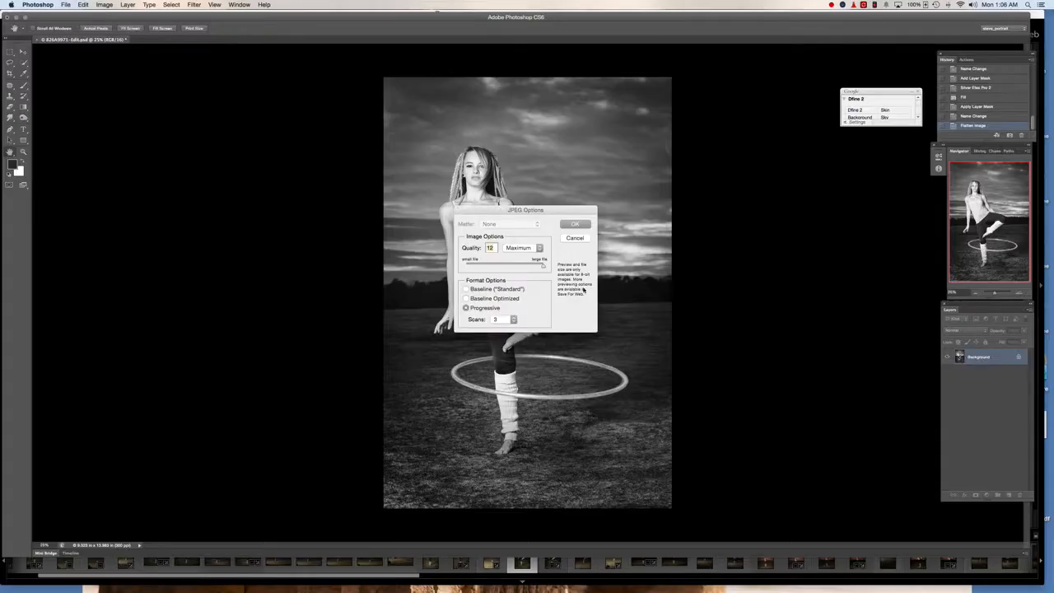
click(576, 224)
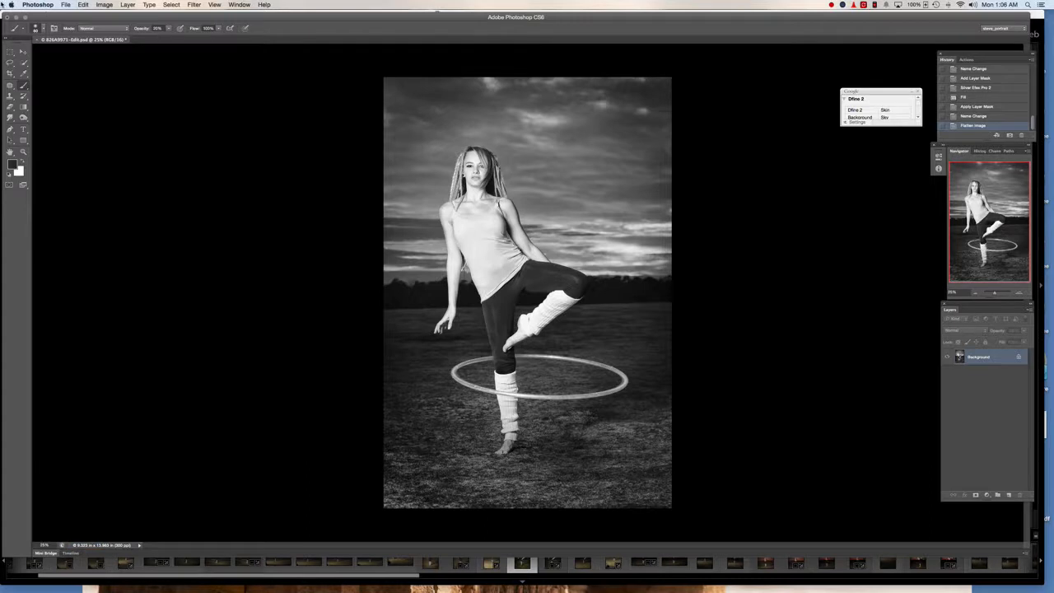
- Quit Photoshop without saving the open document and hide Lightroom to return to the desktop
click(33, 5)
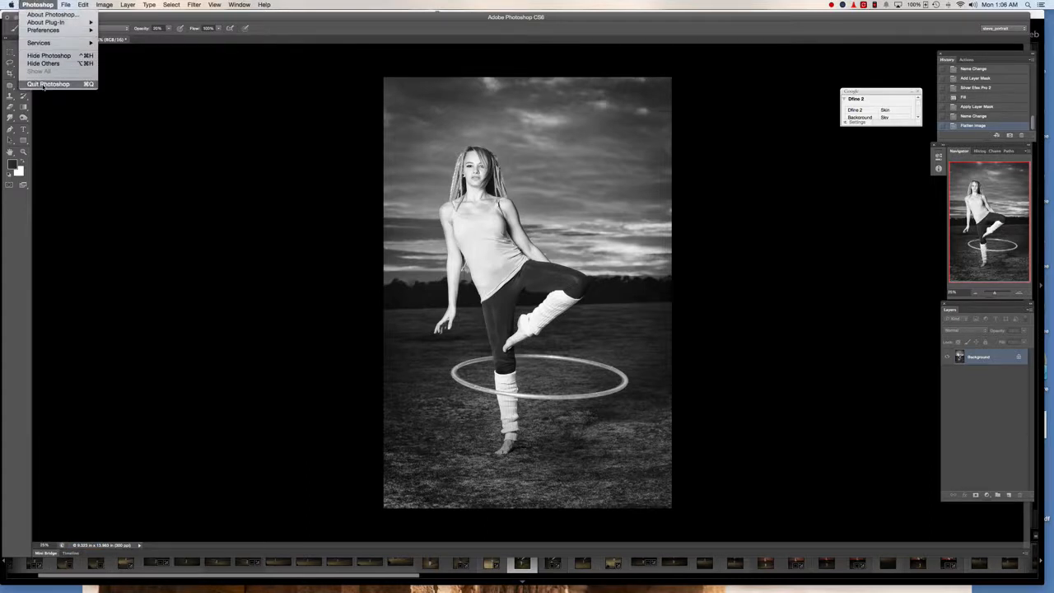
click(43, 87)
click(501, 190)
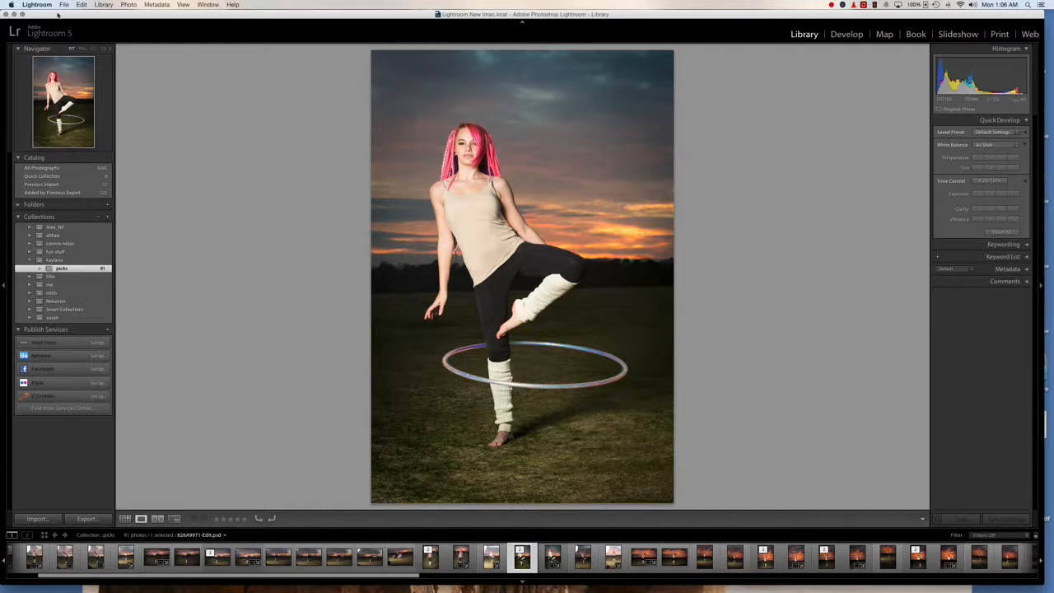
click(37, 5)
click(43, 75)
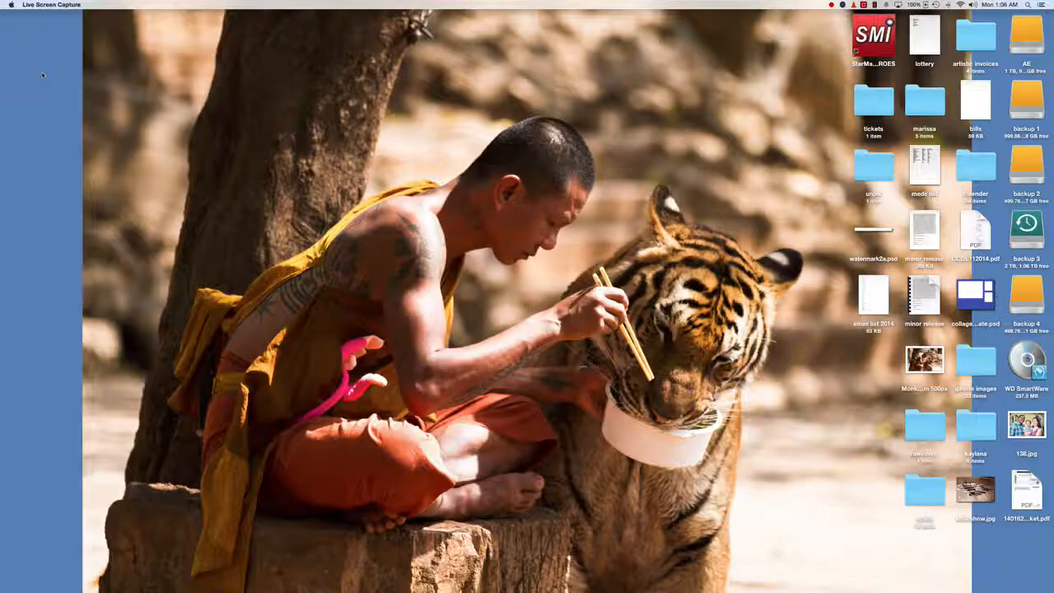
- Switch to Toast Titanium and open its Live Screen Capture tool
mouse_move(610, 588)
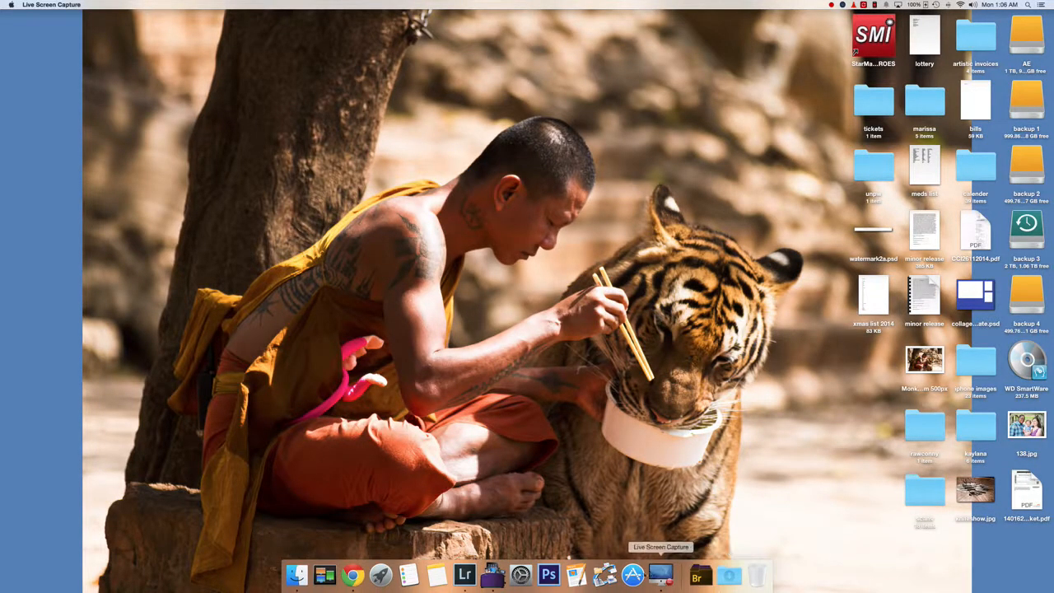
click(492, 574)
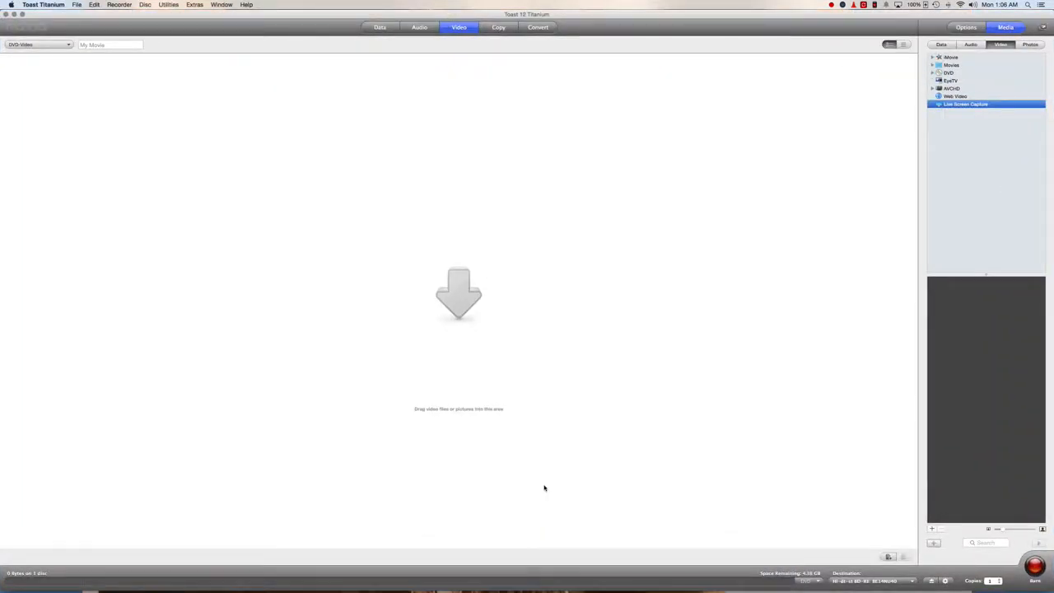
click(119, 5)
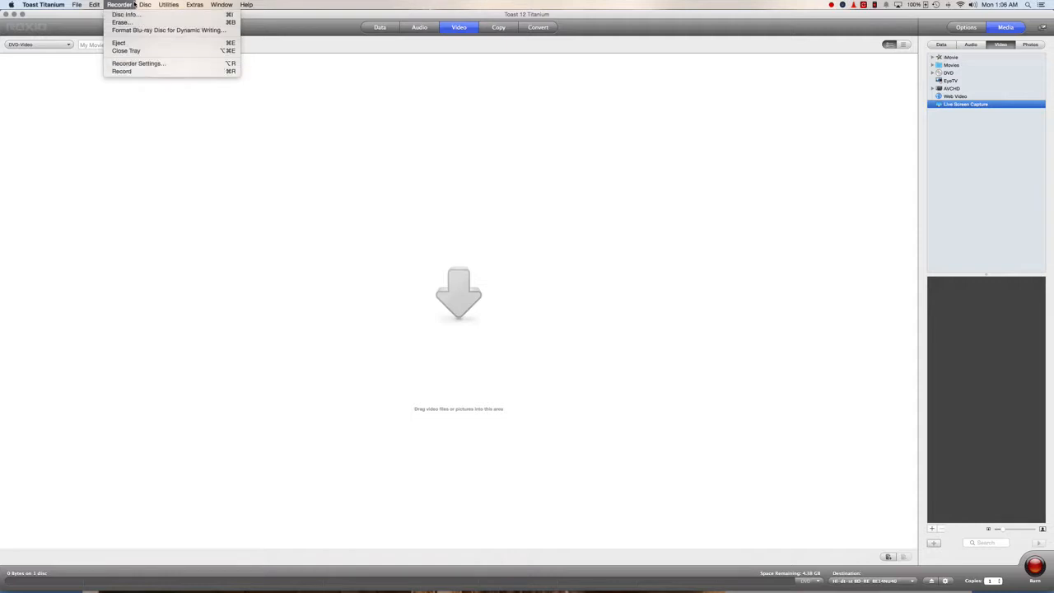
mouse_move(164, 5)
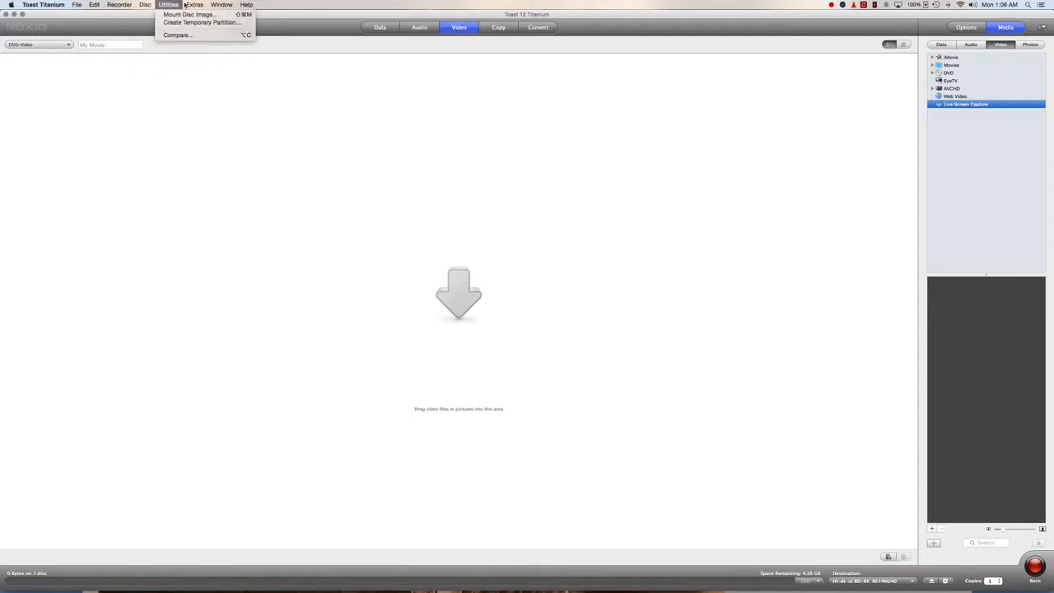
mouse_move(198, 4)
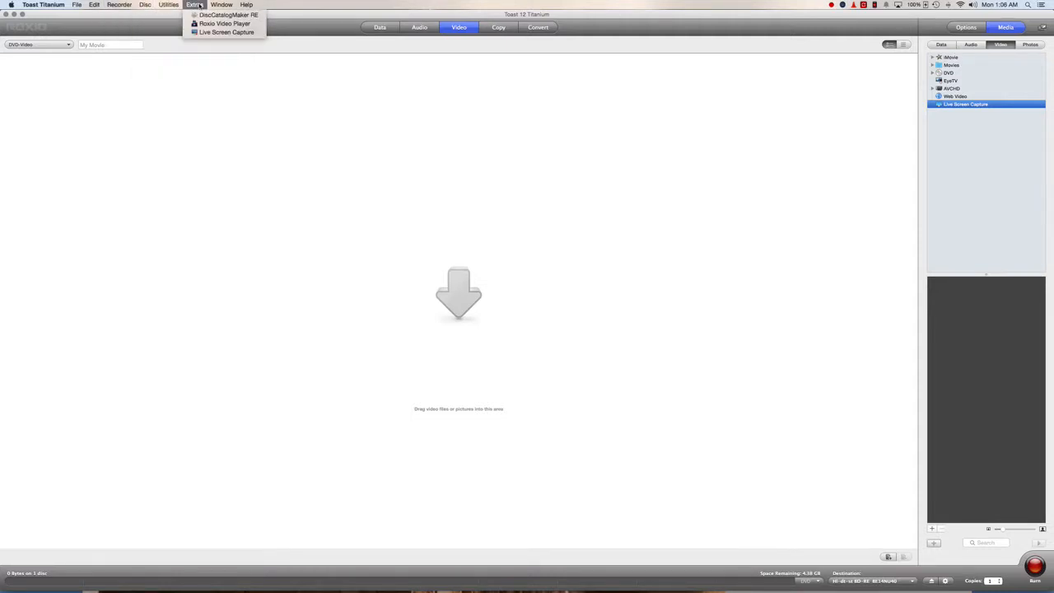
click(212, 32)
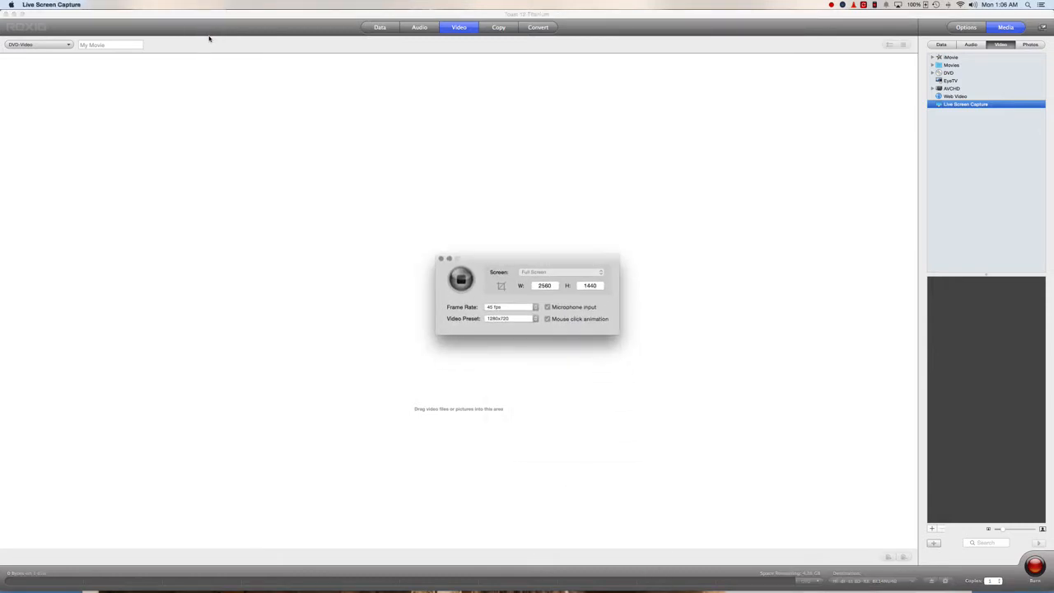